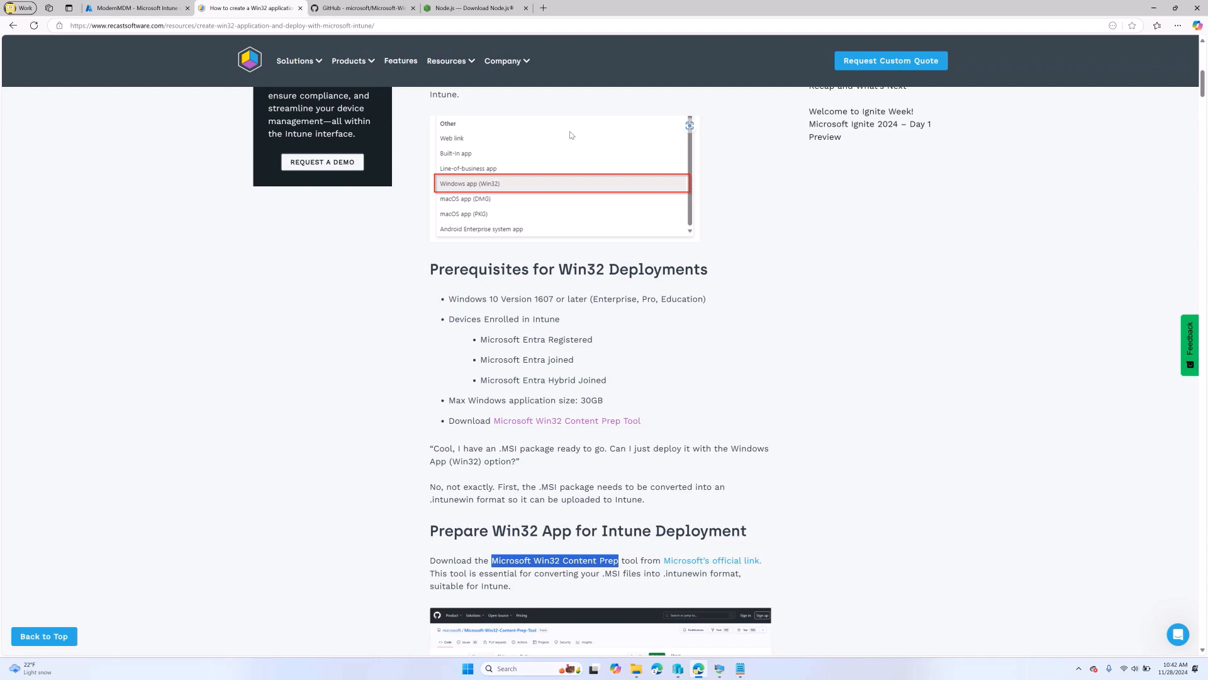
Follow the article's link to the Microsoft Win32 Content Prep Tool repository and download it as a ZIP.
{"action": "left_click", "coordinate": [564, 422]}
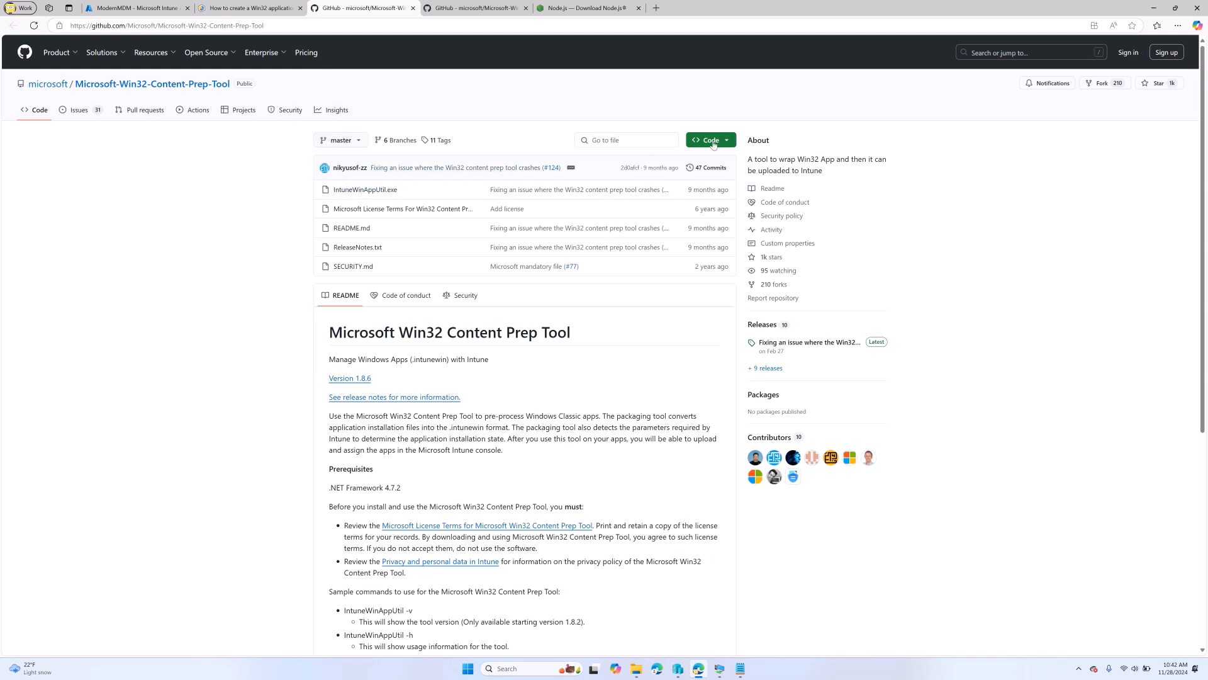
{"action": "left_click", "coordinate": [714, 142]}
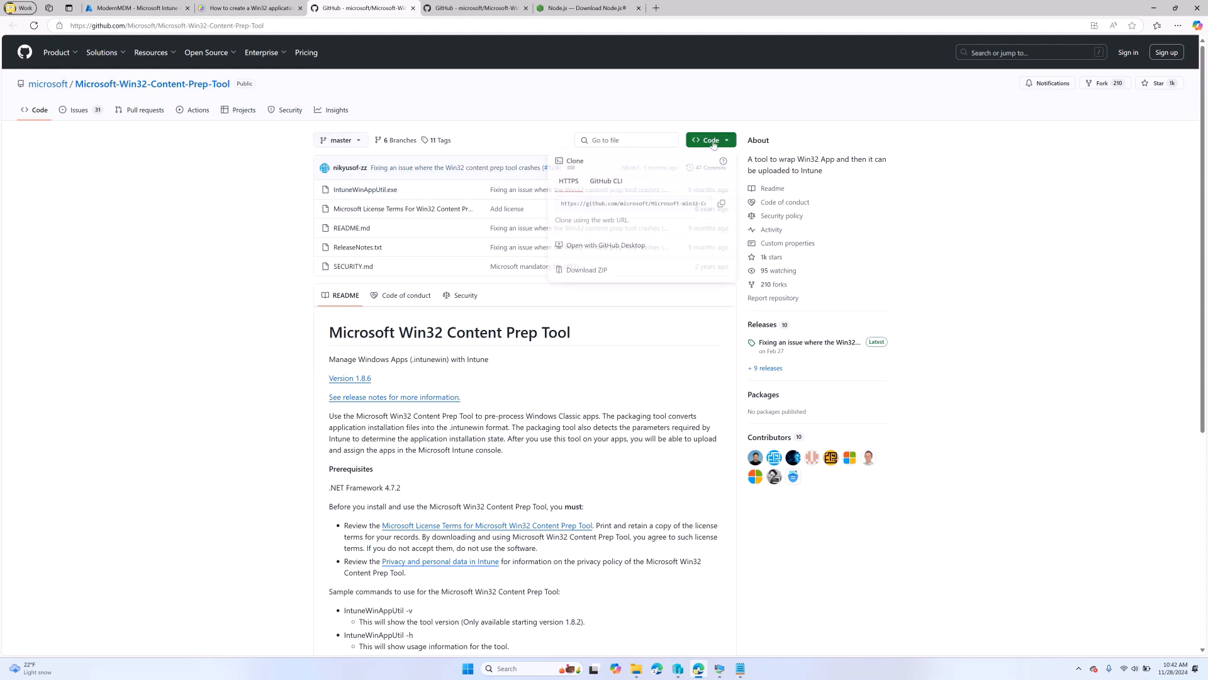
{"action": "left_click", "coordinate": [632, 275]}
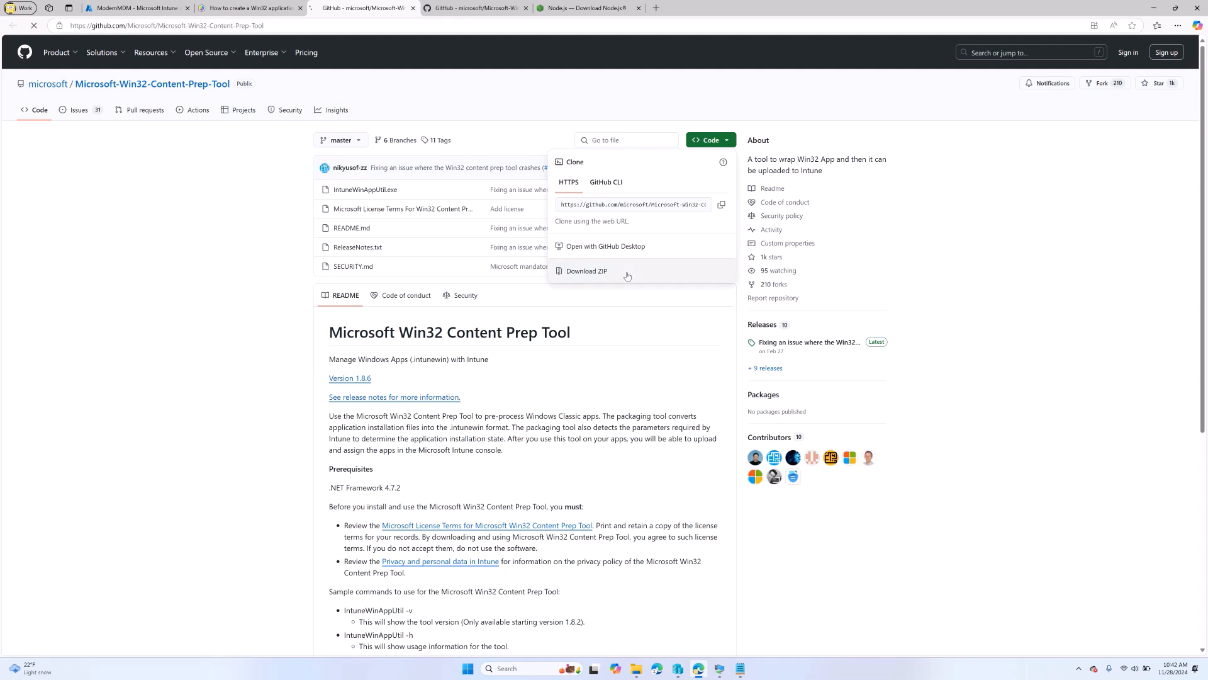
Locate the downloaded Microsoft-Win32-Content-Prep-Tool-master archive and extract it to the default destination in Downloads.
{"action": "left_click", "coordinate": [1115, 72]}
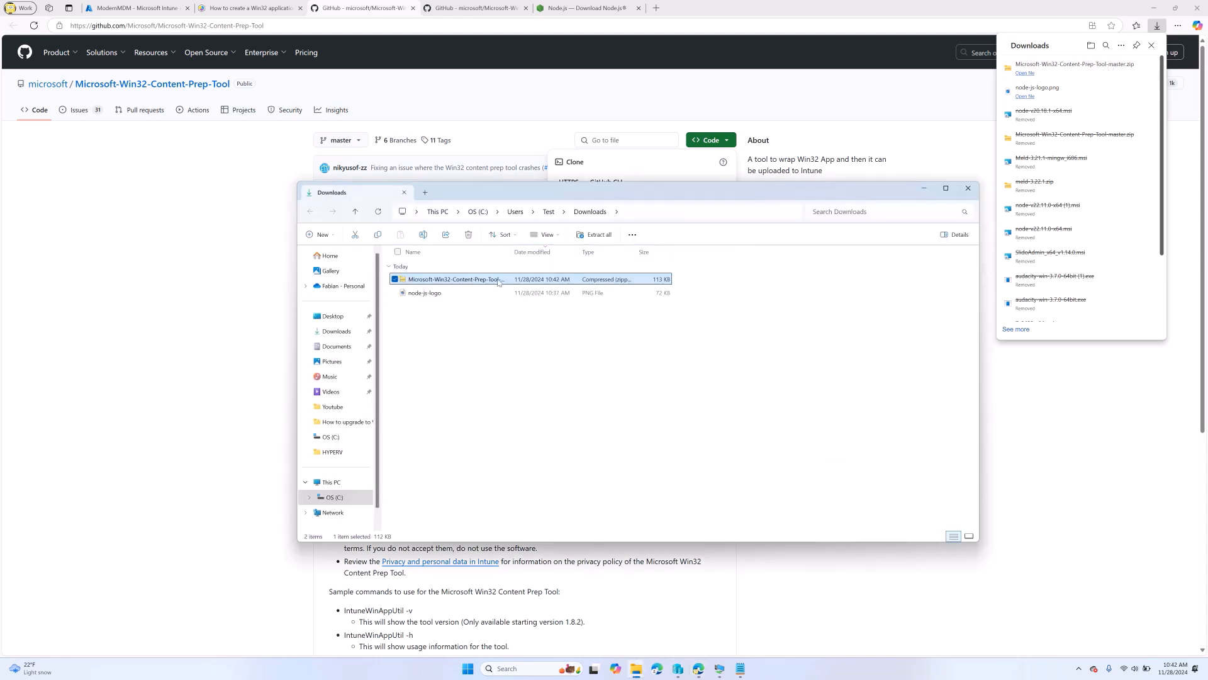
{"action": "right_click", "coordinate": [476, 281]}
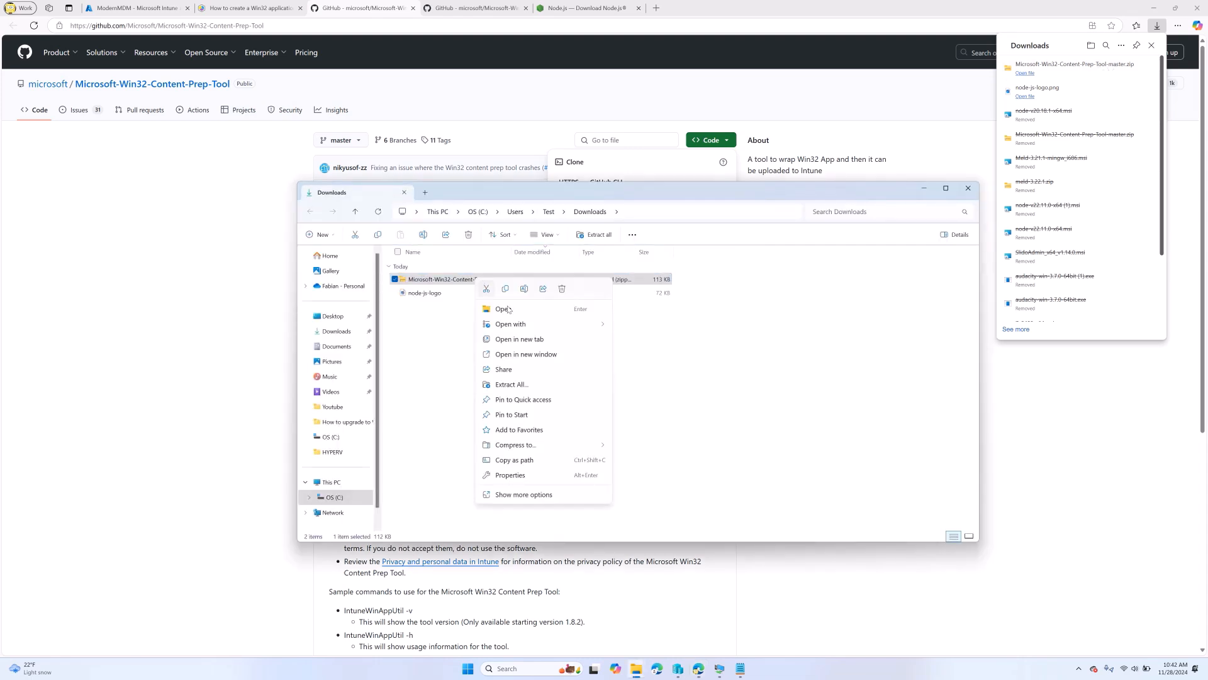
{"action": "left_click", "coordinate": [521, 383]}
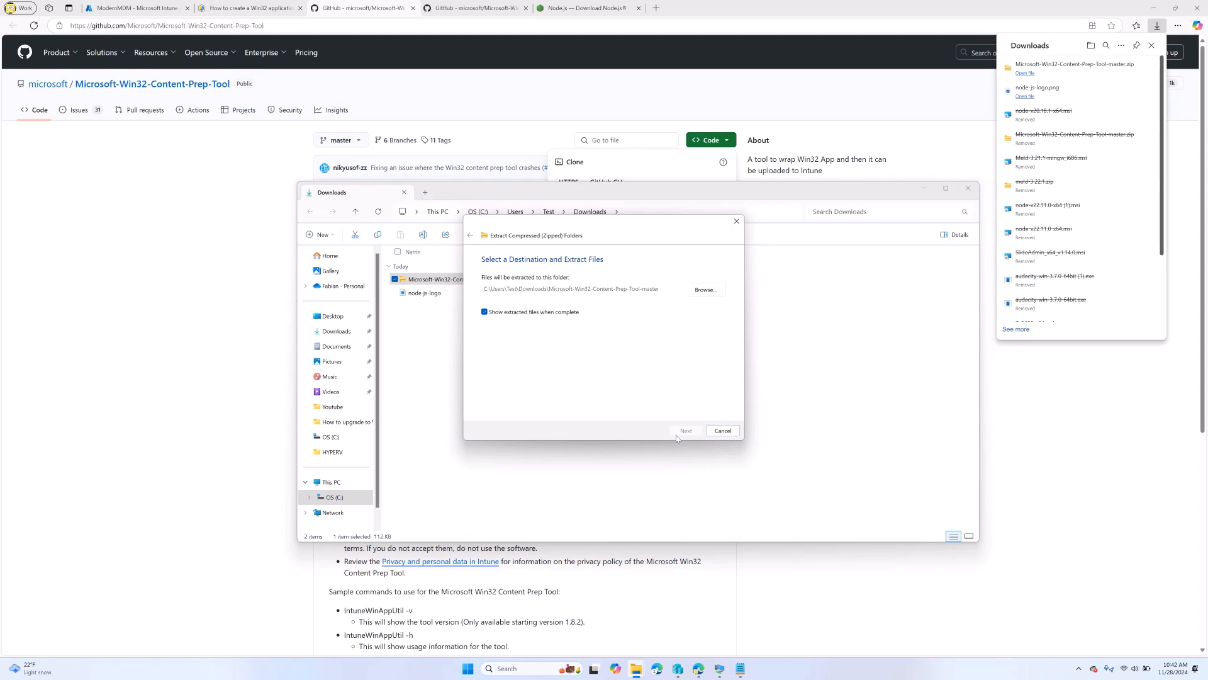
{"action": "left_click", "coordinate": [677, 432]}
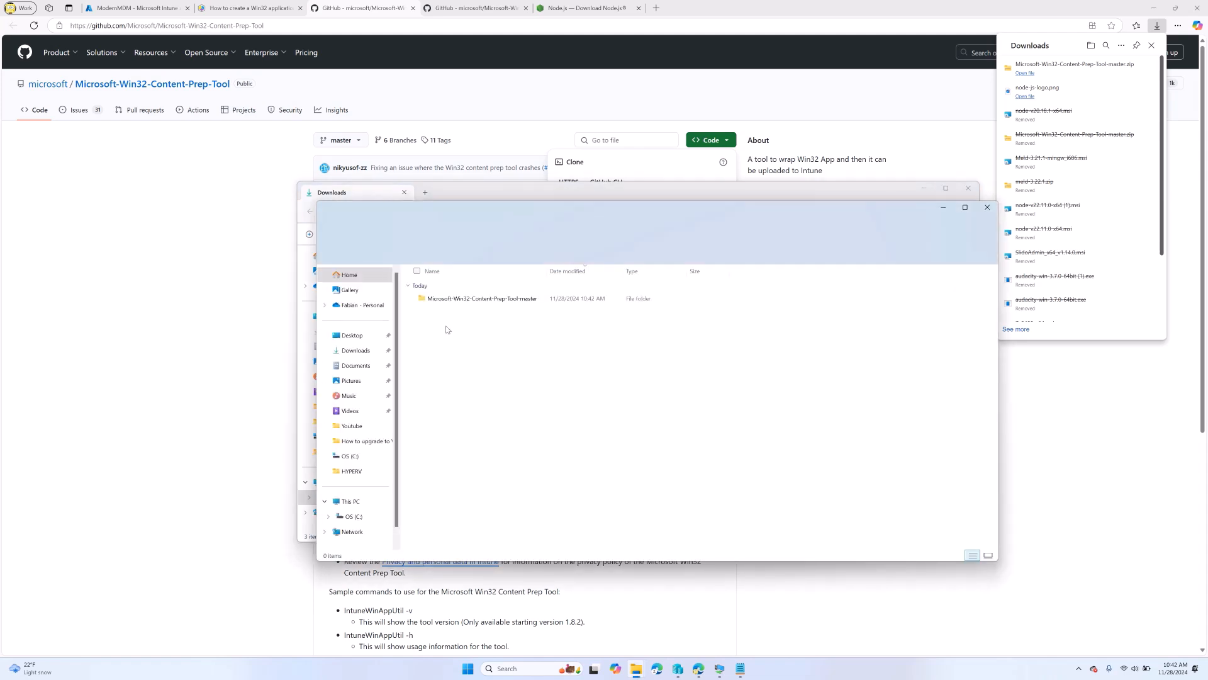
Copy the IntuneWinAppUtil application from the extracted Microsoft-Win32-Content-Prep-Tool-master folder.
{"action": "left_click", "coordinate": [459, 300]}
{"action": "double_click", "coordinate": [459, 300]}
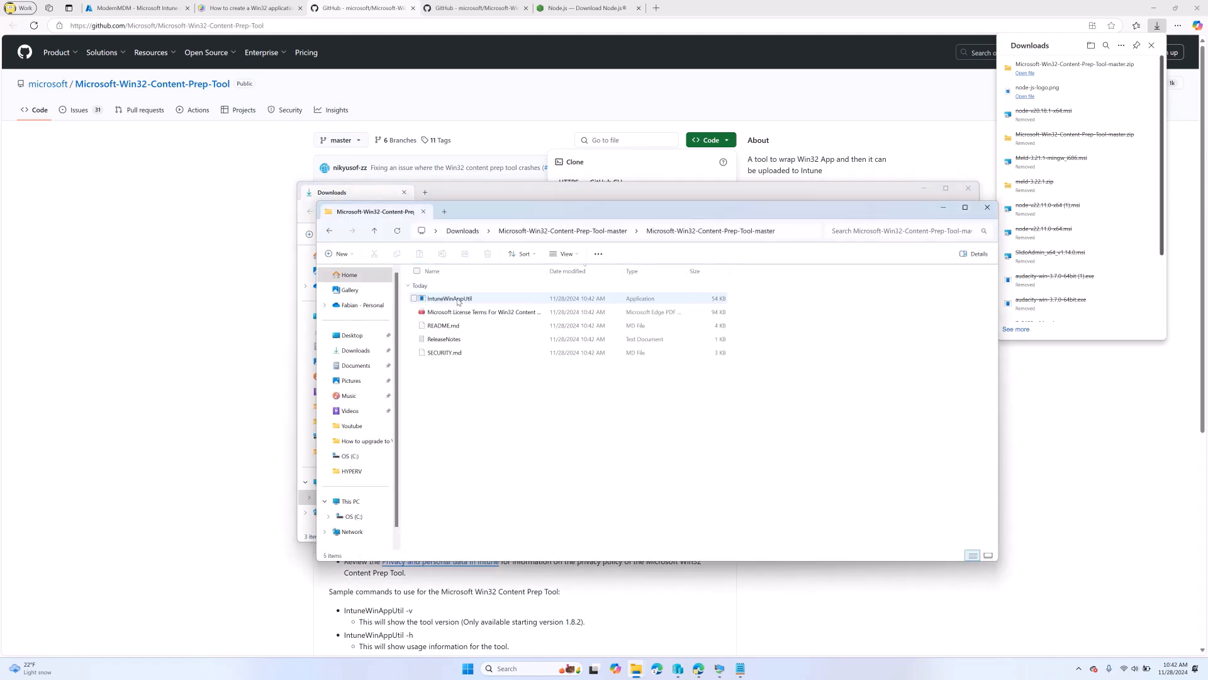
{"action": "left_click", "coordinate": [476, 303]}
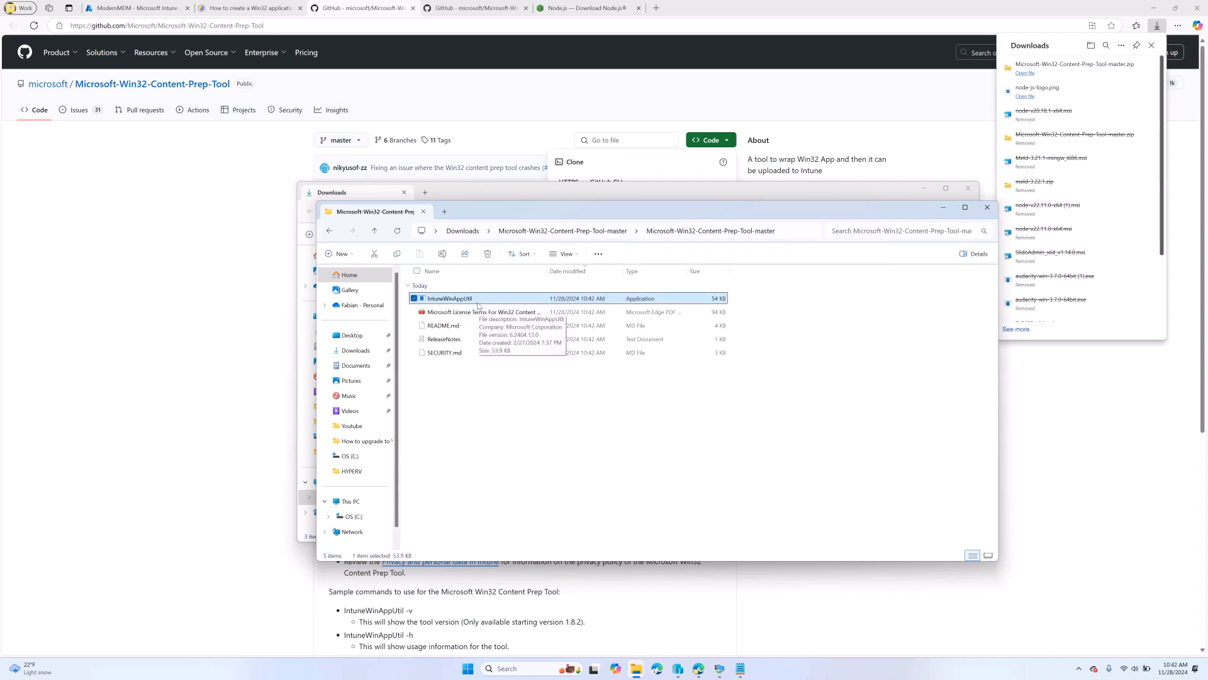
{"action": "right_click", "coordinate": [478, 305]}
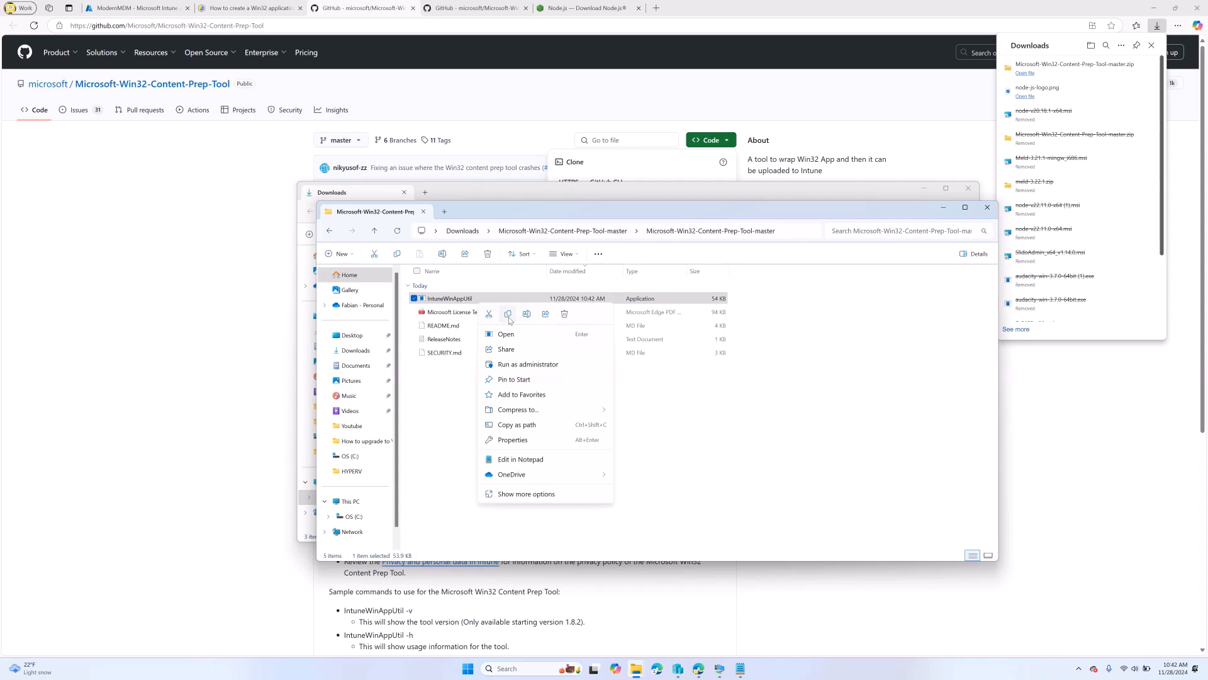
{"action": "left_click", "coordinate": [508, 314]}
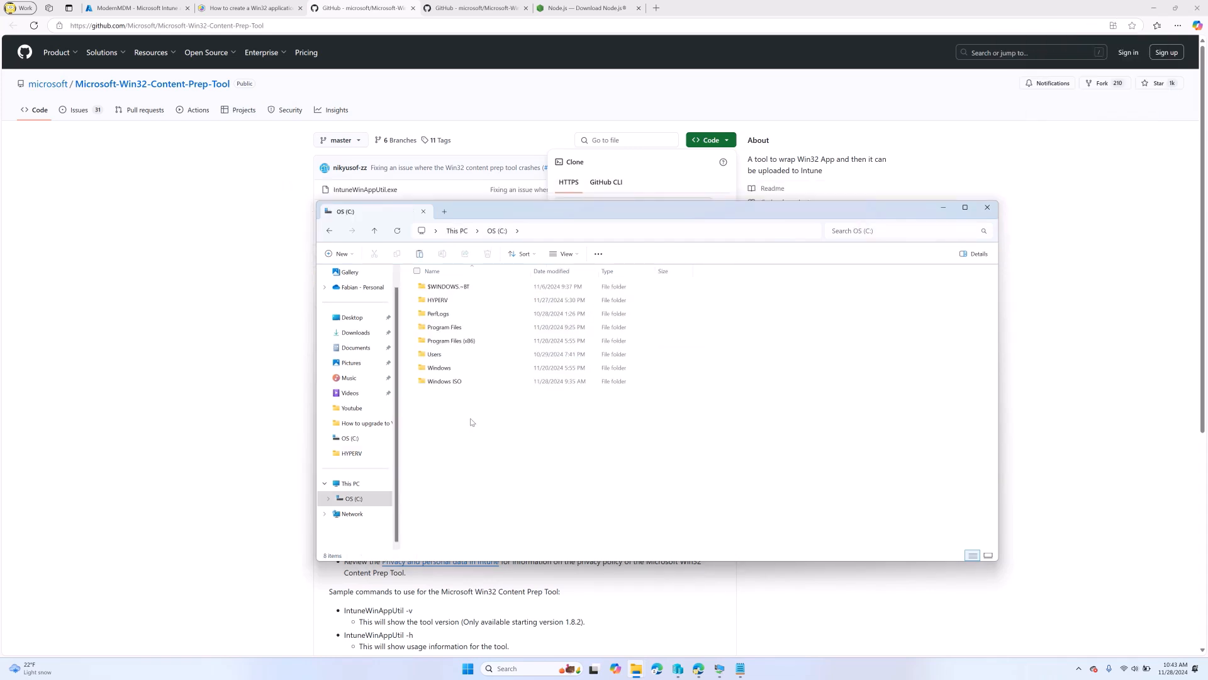
Create a folder named WINPREP32 on the C: drive and paste the IntuneWinAppUtil application into it.
{"action": "left_click", "coordinate": [341, 254]}
{"action": "left_click", "coordinate": [349, 276]}
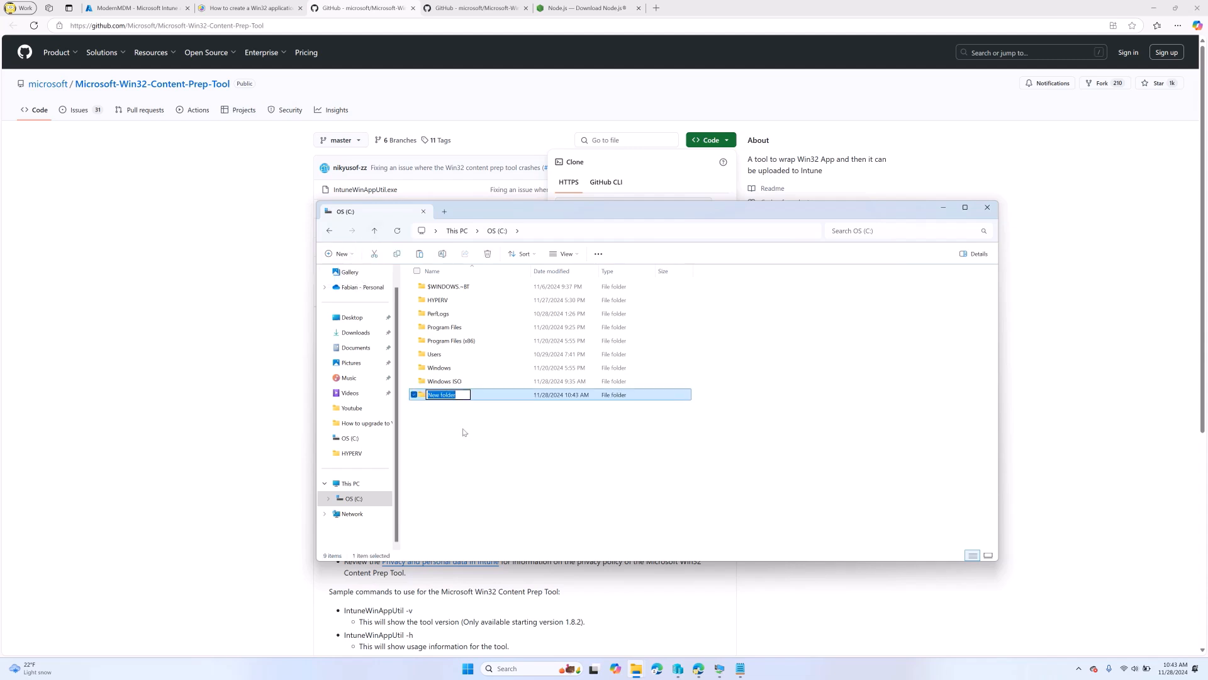
{"action": "type", "text": "WINPREP32"}
{"action": "key", "text": "Return"}
{"action": "double_click", "coordinate": [465, 394]}
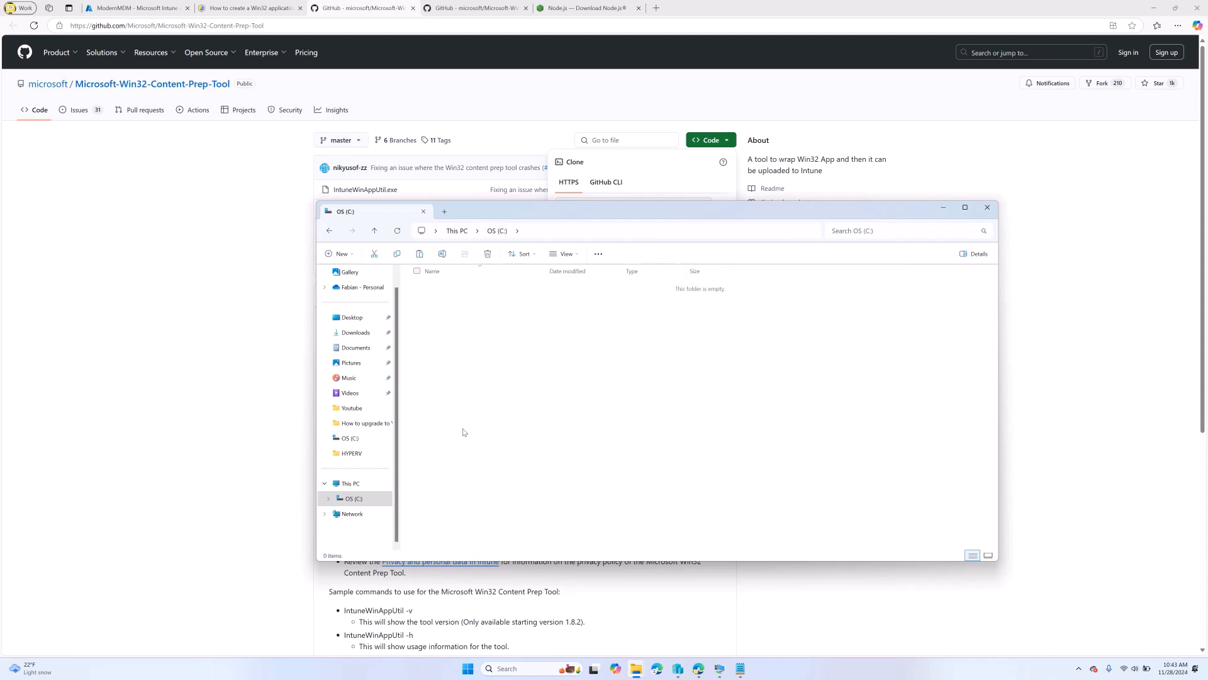
{"action": "right_click", "coordinate": [447, 333]}
{"action": "left_click", "coordinate": [453, 339]}
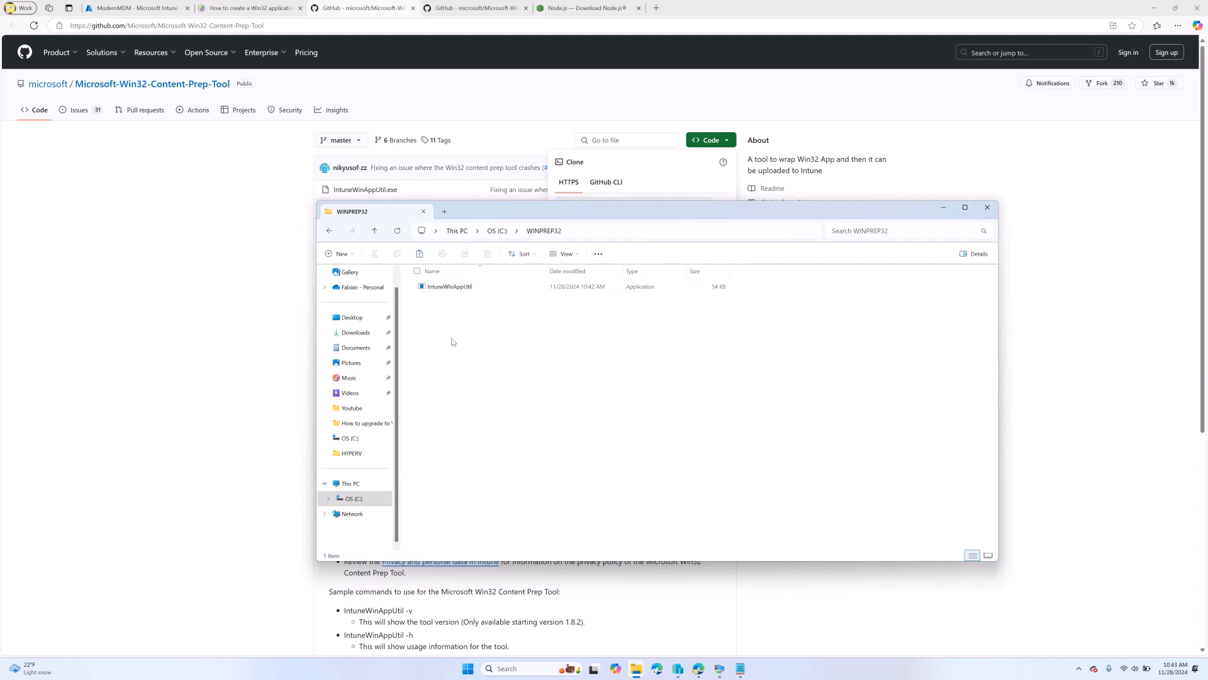
Create a subfolder named Source inside WINPREP32.
{"action": "left_click", "coordinate": [344, 253]}
{"action": "left_click", "coordinate": [353, 274]}
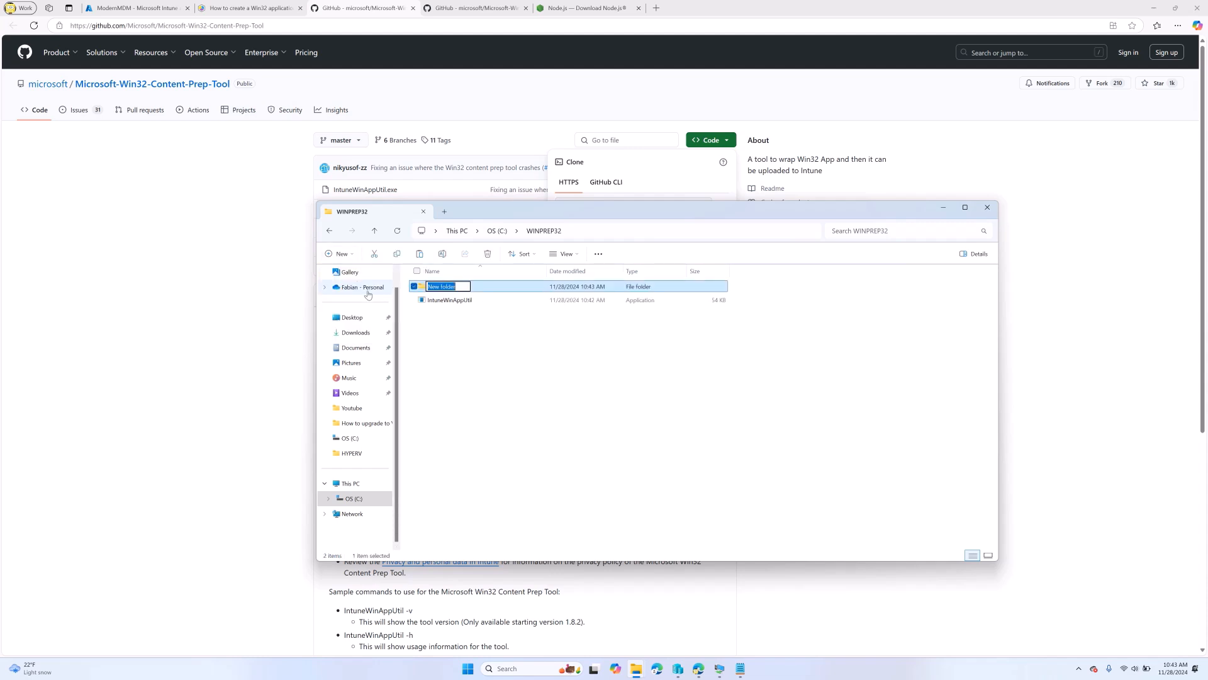
{"action": "type", "text": "Source"}
{"action": "key", "text": "Return"}
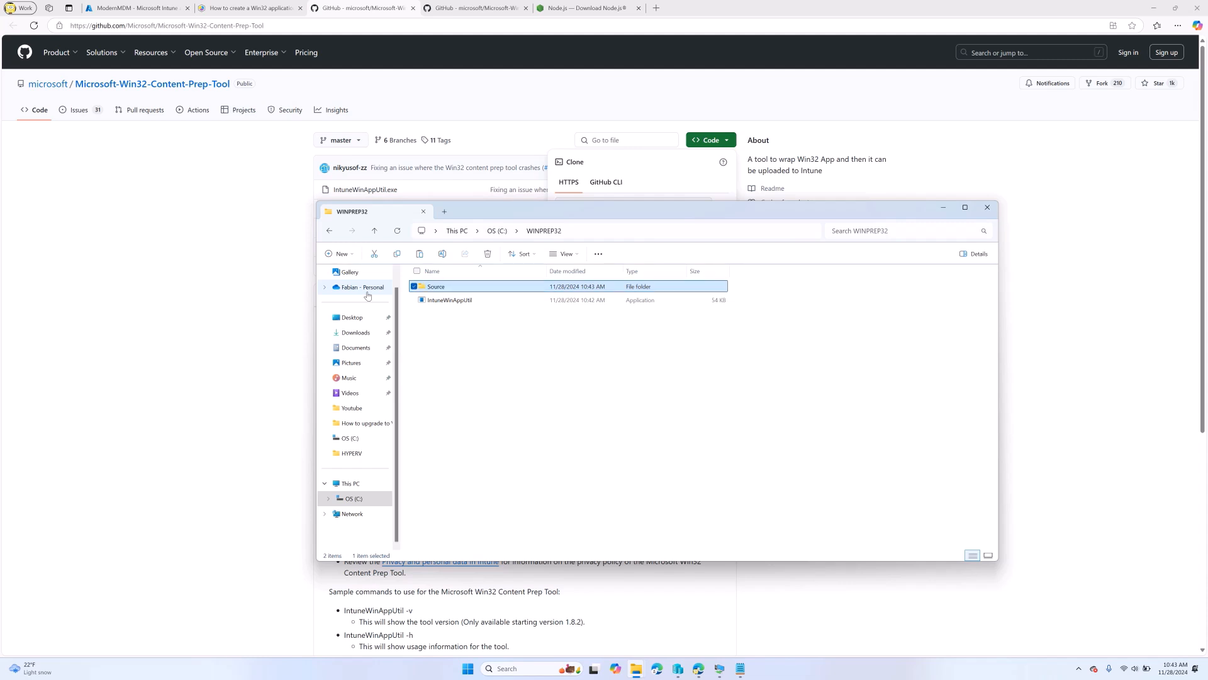
{"action": "left_click", "coordinate": [442, 327]}
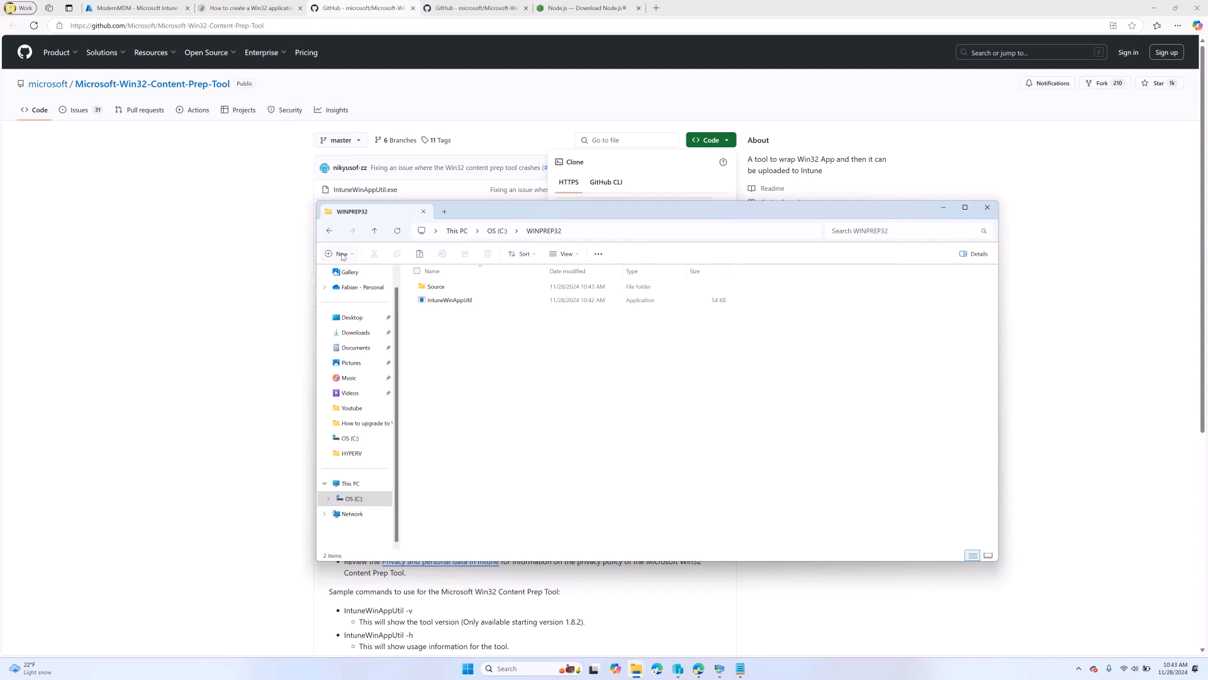
Create a subfolder named Output inside WINPREP32.
{"action": "left_click", "coordinate": [340, 254]}
{"action": "left_click", "coordinate": [350, 274]}
{"action": "type", "text": "Output"}
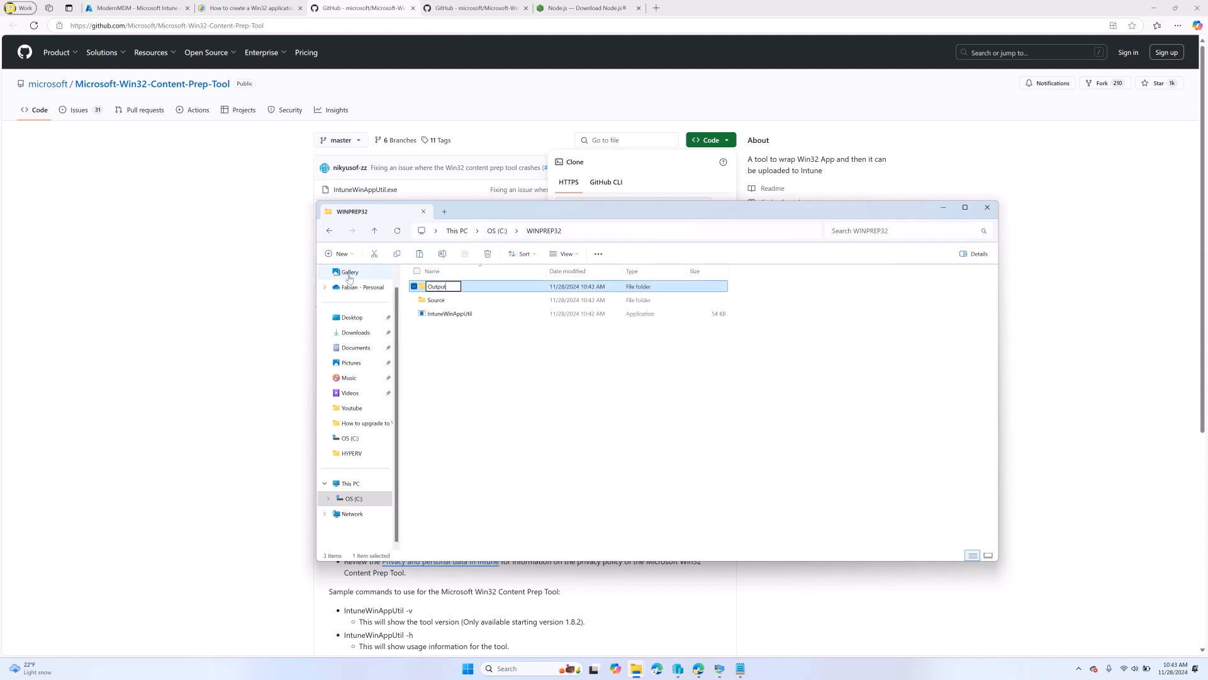
{"action": "key", "text": "Return"}
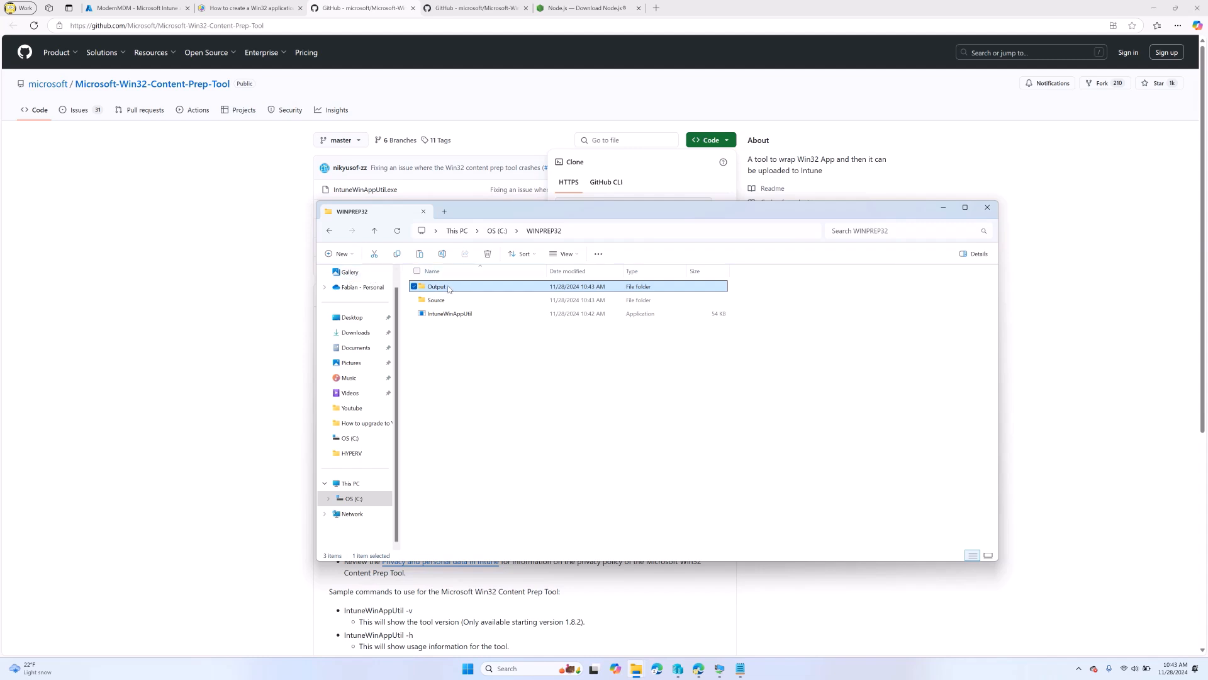
{"action": "left_click", "coordinate": [445, 354]}
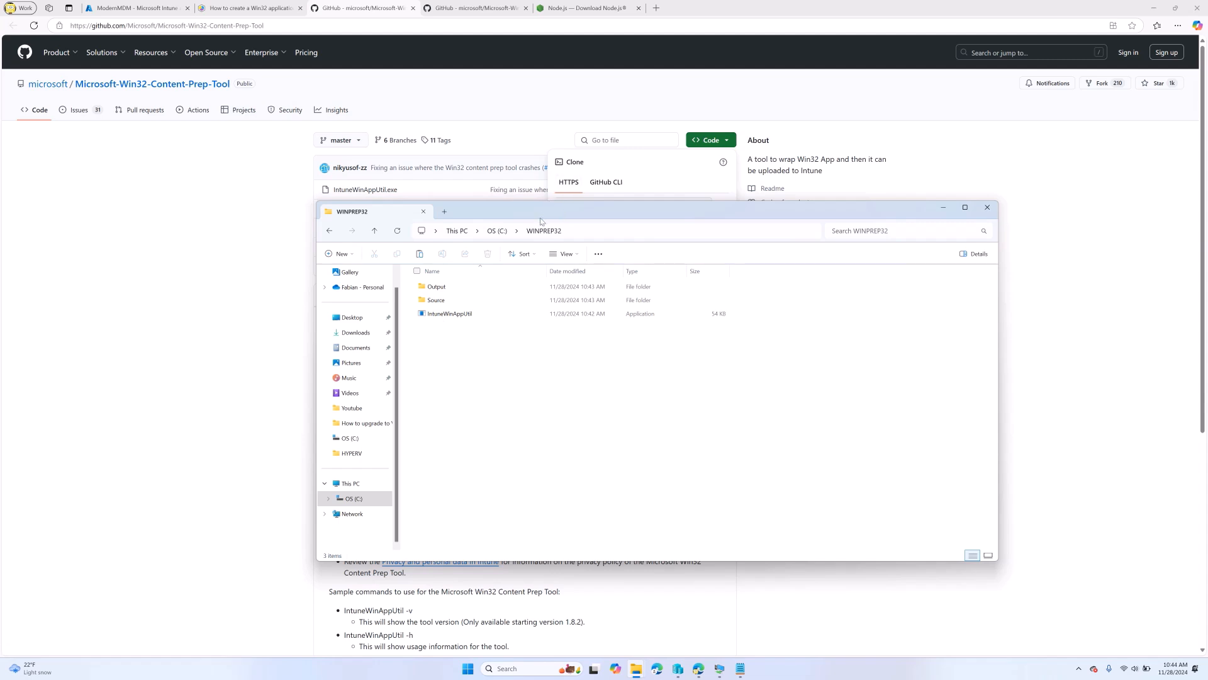
Download the prebuilt Node.js v20.18.1 (LTS) installer for Windows x64 from the Node.js download page.
{"action": "left_click", "coordinate": [588, 13]}
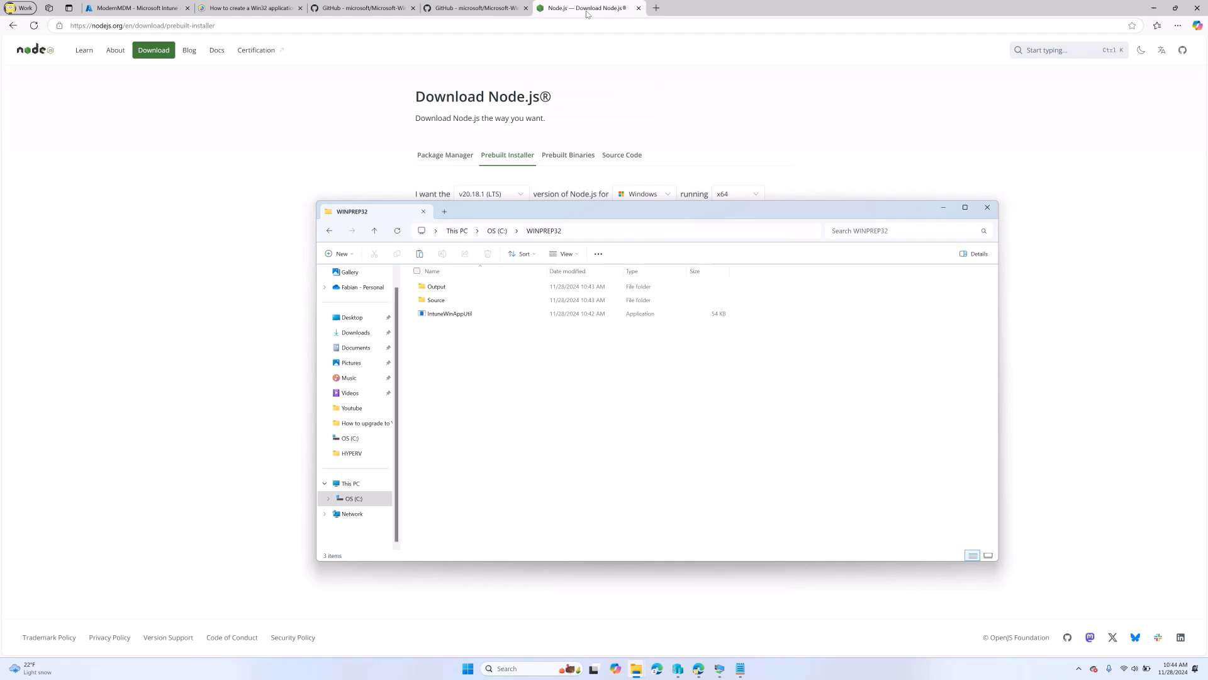
{"action": "left_click", "coordinate": [944, 207]}
{"action": "left_click", "coordinate": [502, 193]}
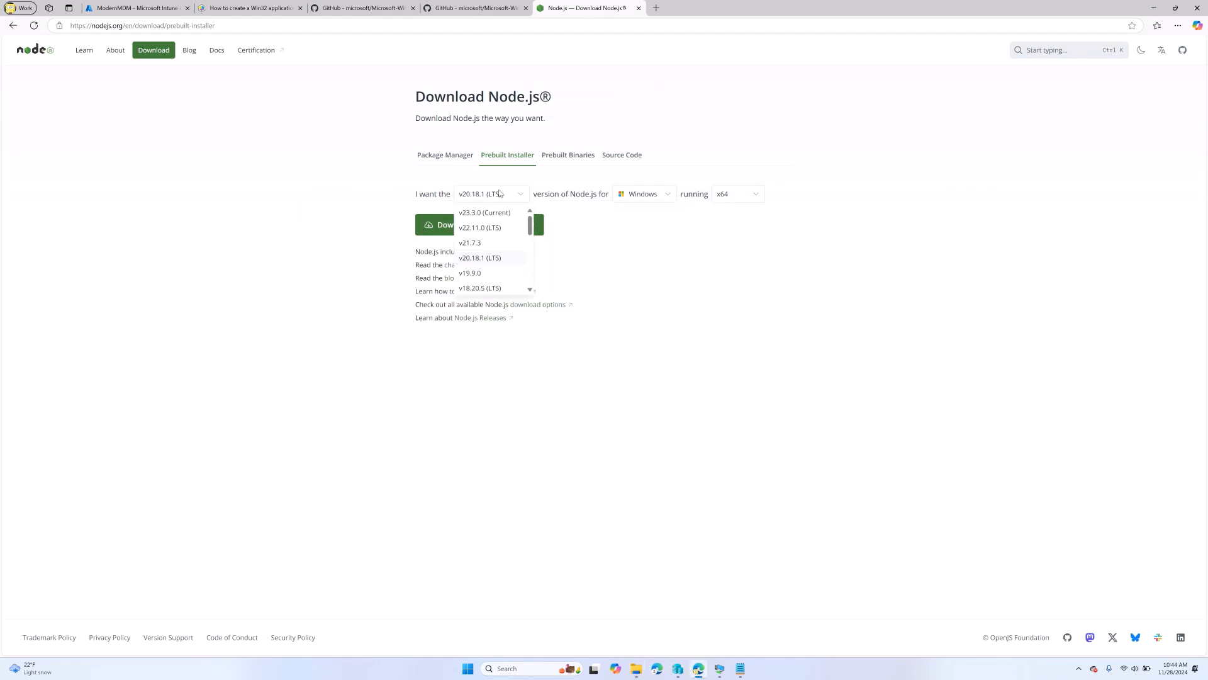
{"action": "left_click", "coordinate": [492, 258]}
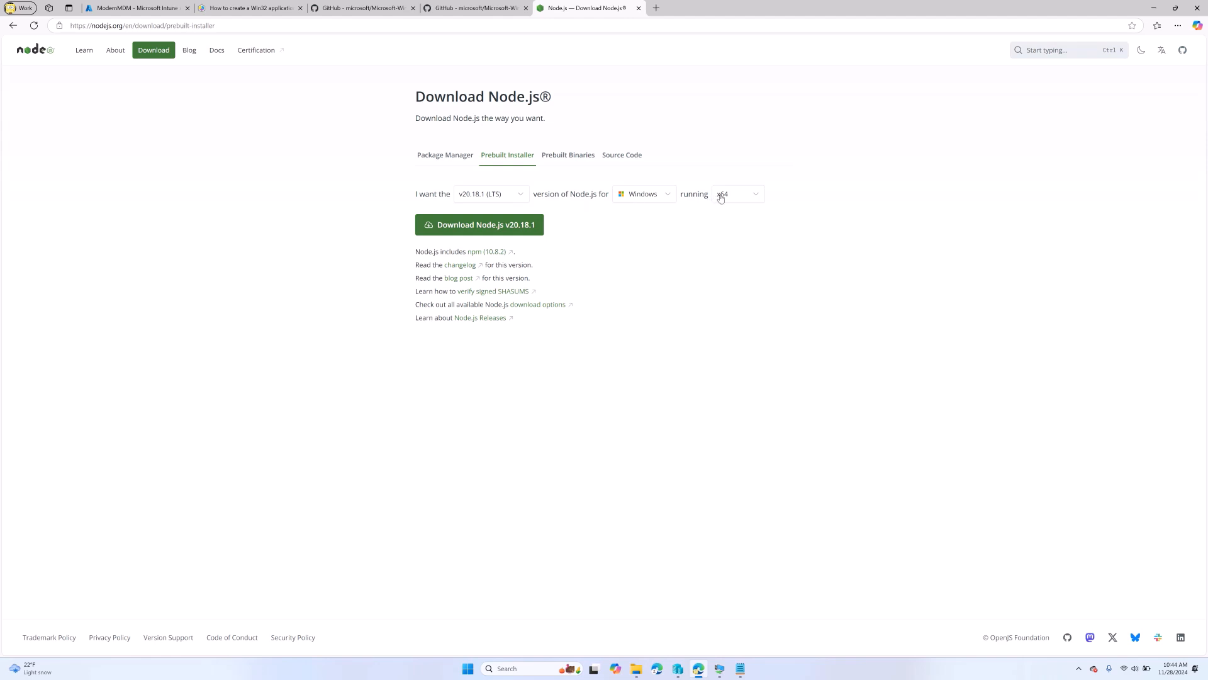
{"action": "left_click", "coordinate": [495, 227]}
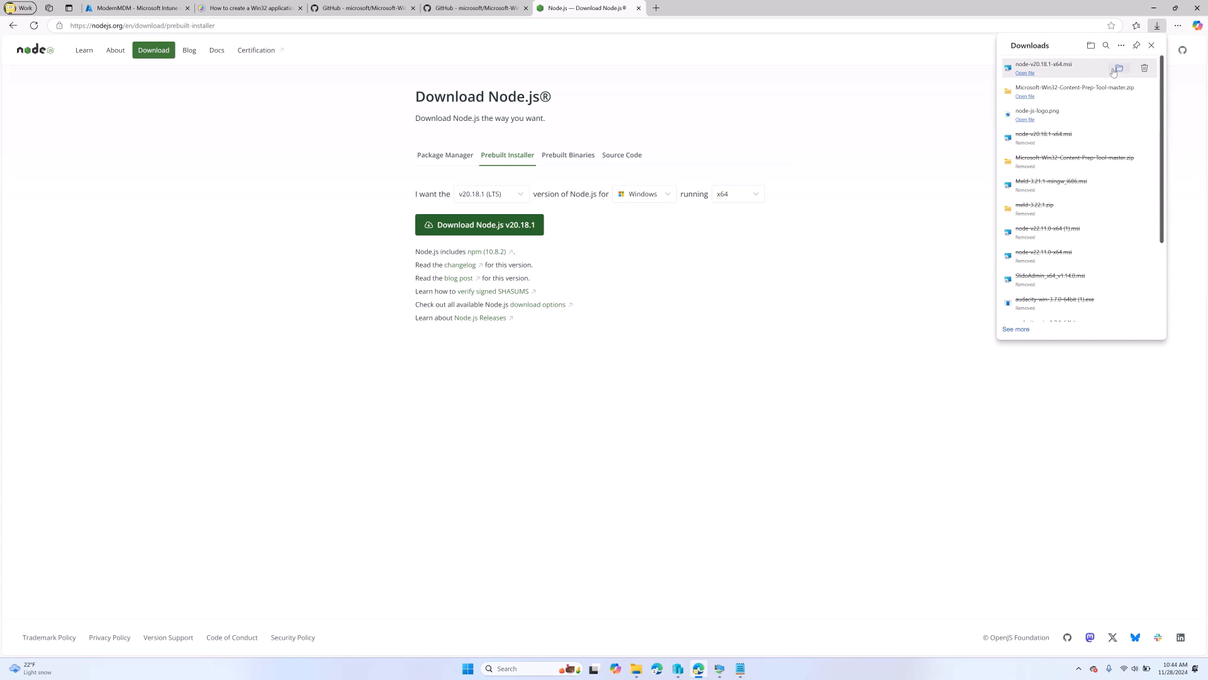
Show the downloaded node-v20.18.1-x64 installer in the Downloads folder and copy it.
{"action": "left_click", "coordinate": [1119, 68]}
{"action": "left_click", "coordinate": [569, 393]}
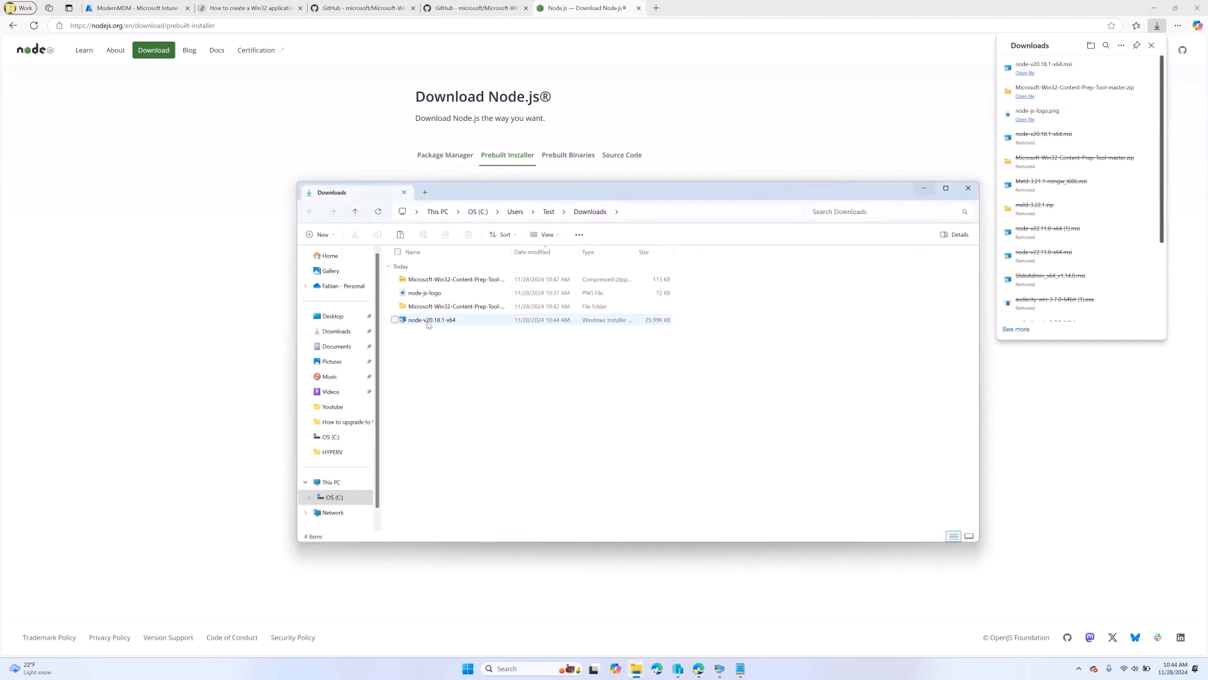
{"action": "right_click", "coordinate": [429, 324]}
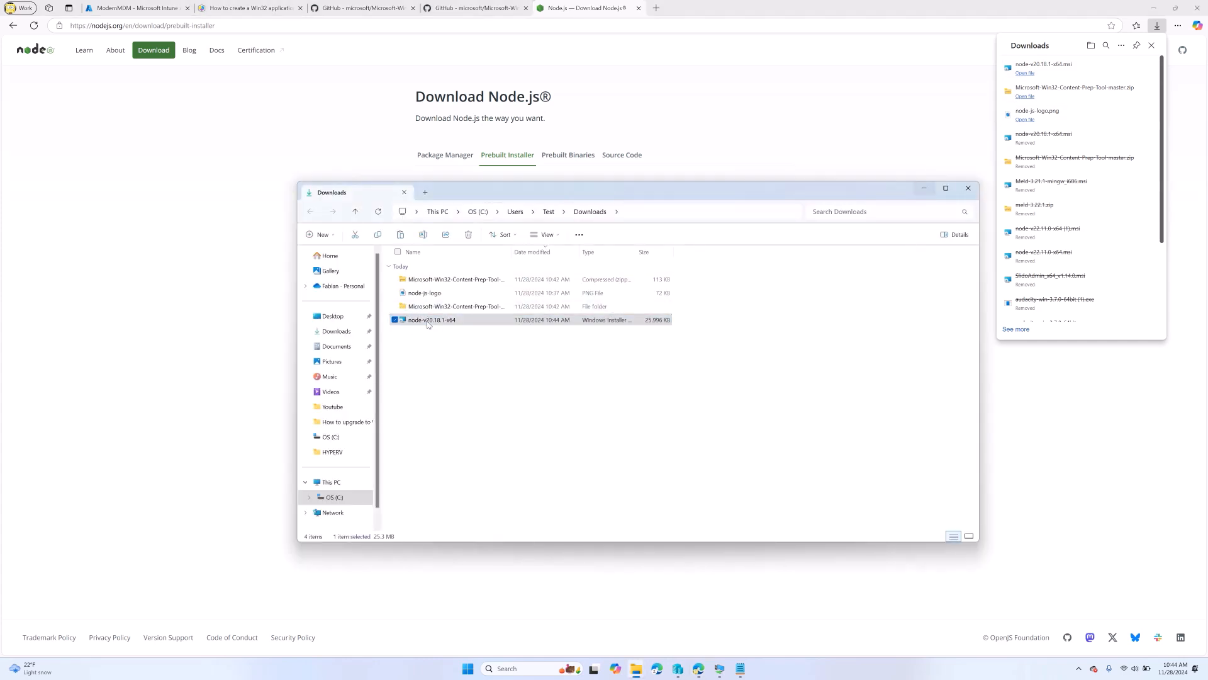
{"action": "left_click", "coordinate": [458, 334]}
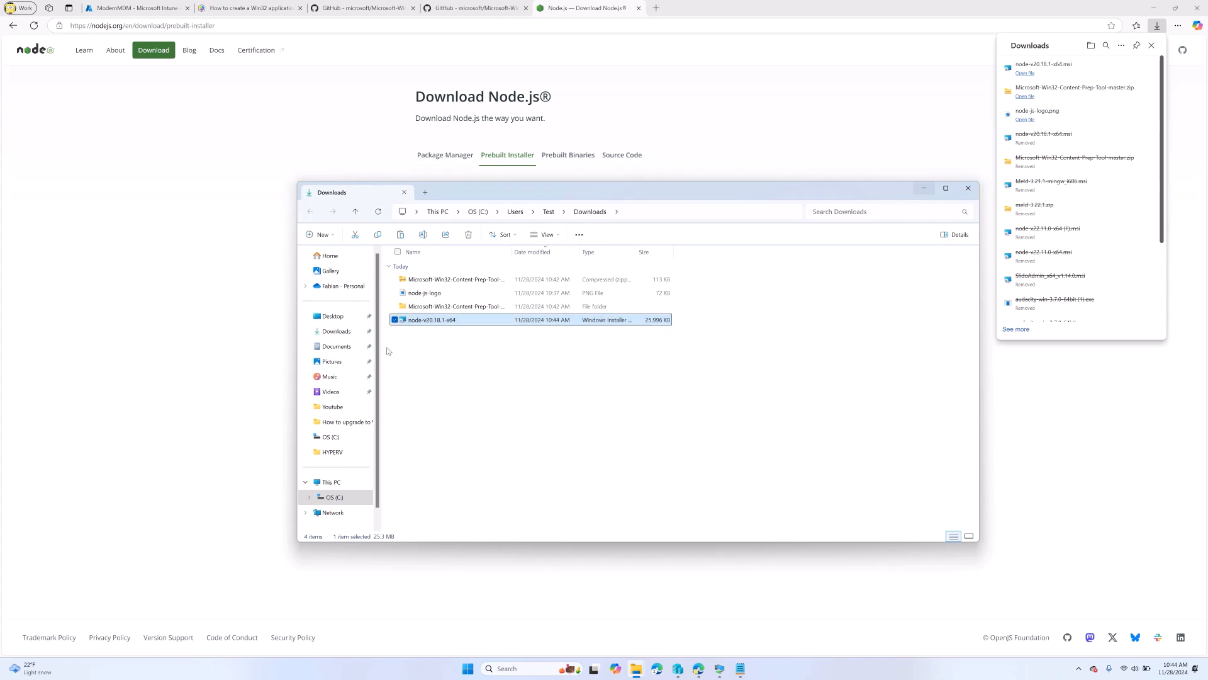
Paste the Node.js installer into the Source folder of WINPREP32 on the C: drive.
{"action": "scroll", "coordinate": [340, 485], "scroll_direction": "down", "scroll_amount": 1}
{"action": "left_click", "coordinate": [334, 479]}
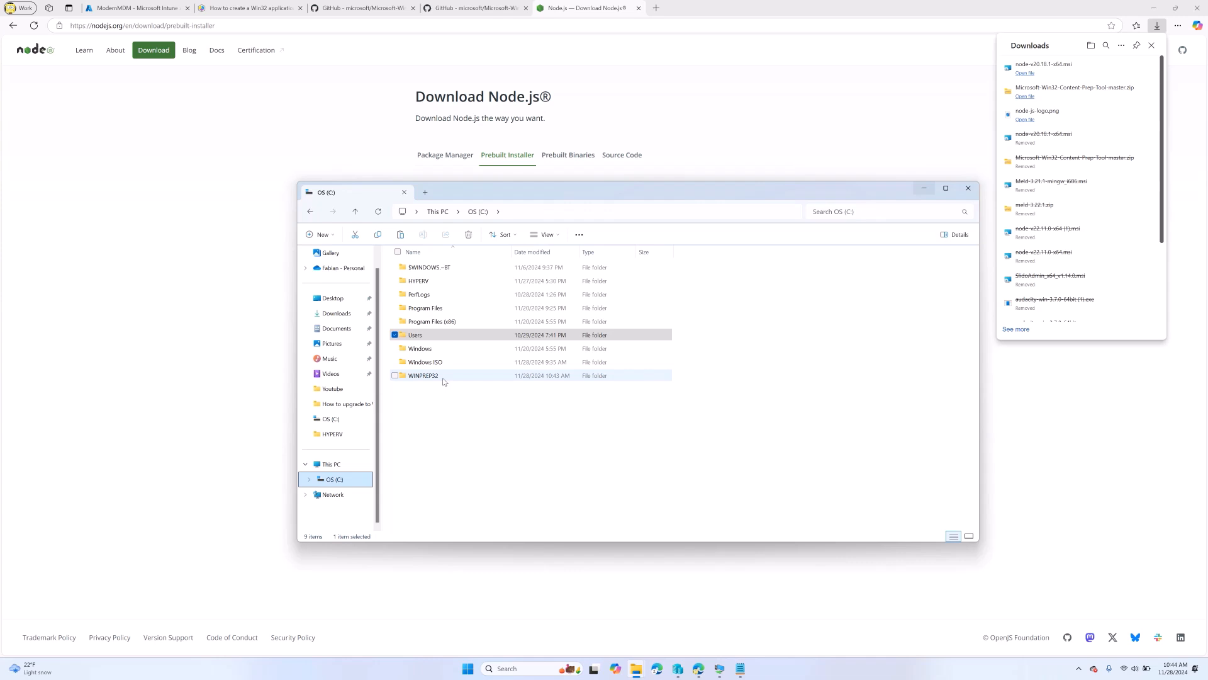
{"action": "double_click", "coordinate": [443, 377]}
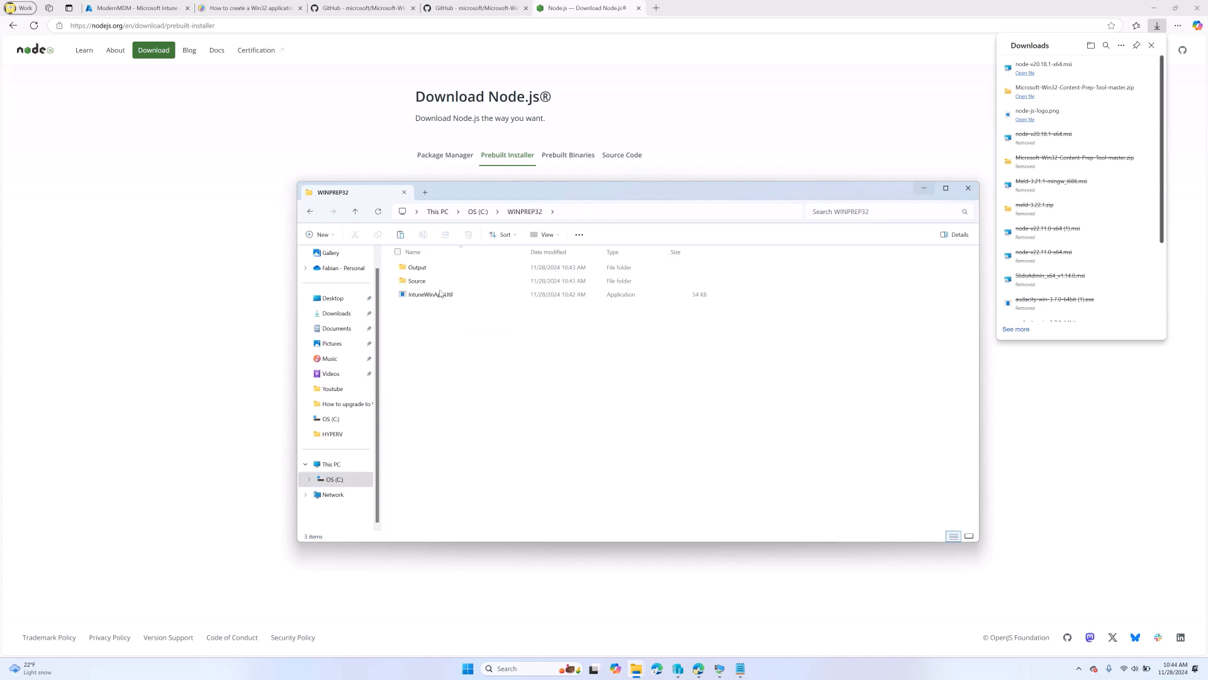
{"action": "double_click", "coordinate": [439, 283]}
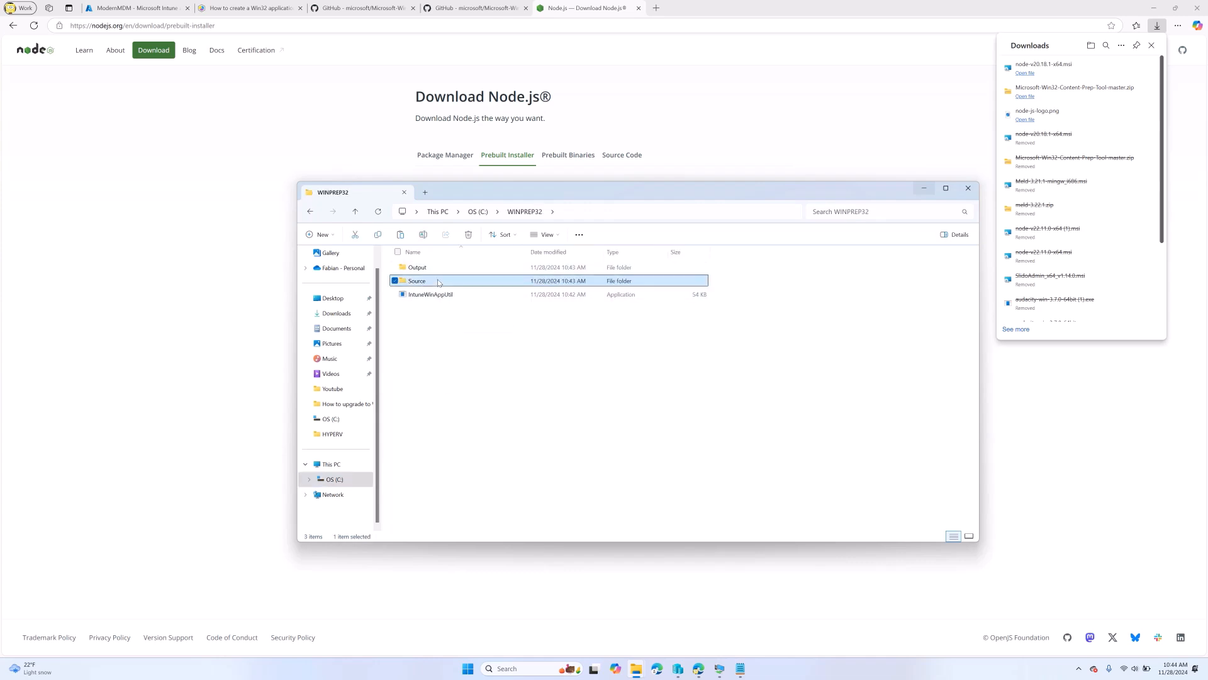
{"action": "right_click", "coordinate": [409, 293]}
{"action": "left_click", "coordinate": [418, 303]}
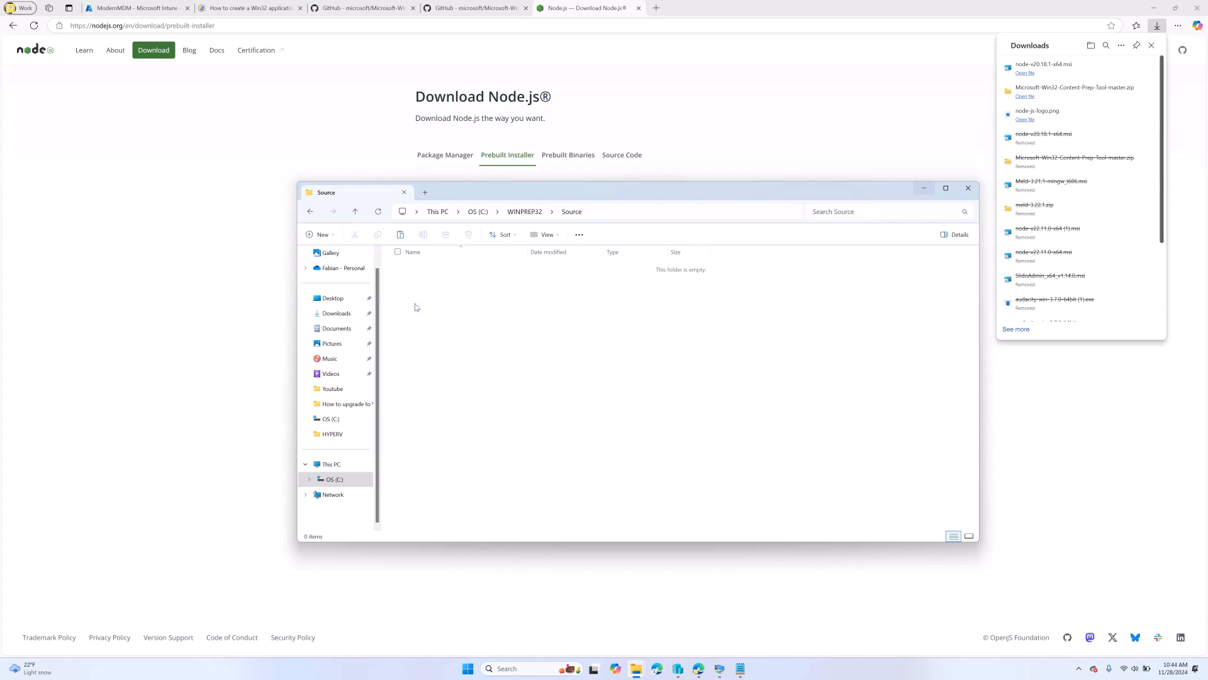
{"action": "left_click", "coordinate": [477, 324]}
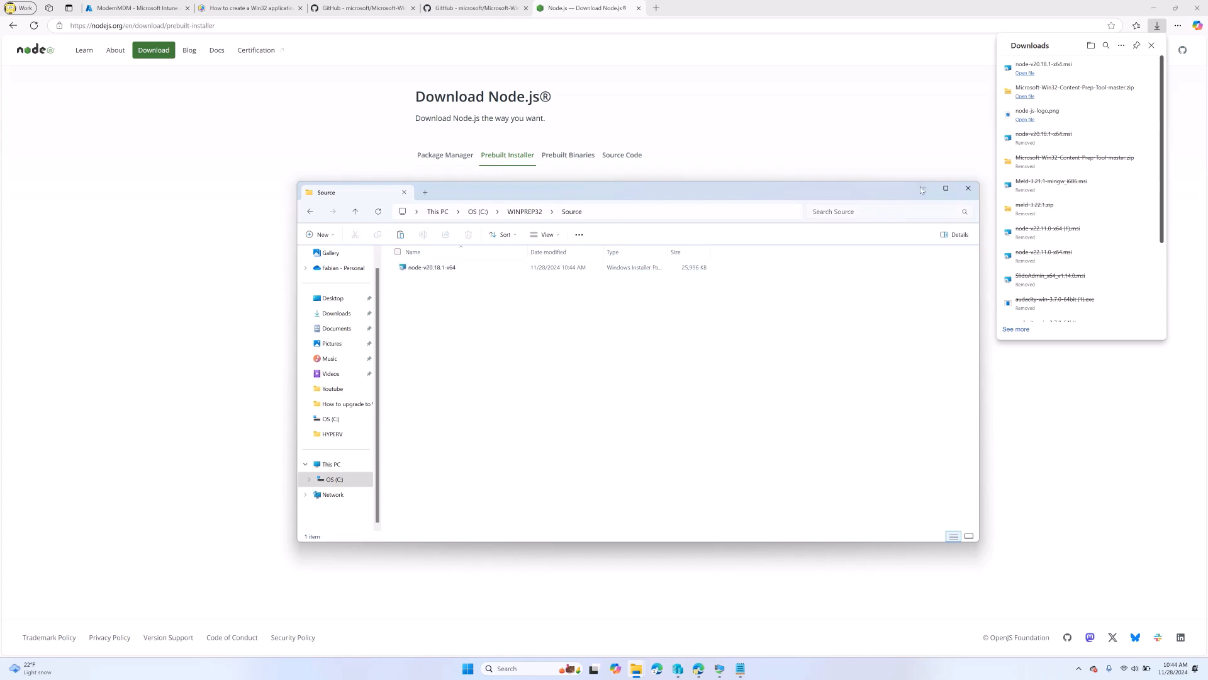
Run IntuneWinAppUtil from the WINPREP32 folder as administrator and approve the elevation request.
{"action": "left_click", "coordinate": [535, 213]}
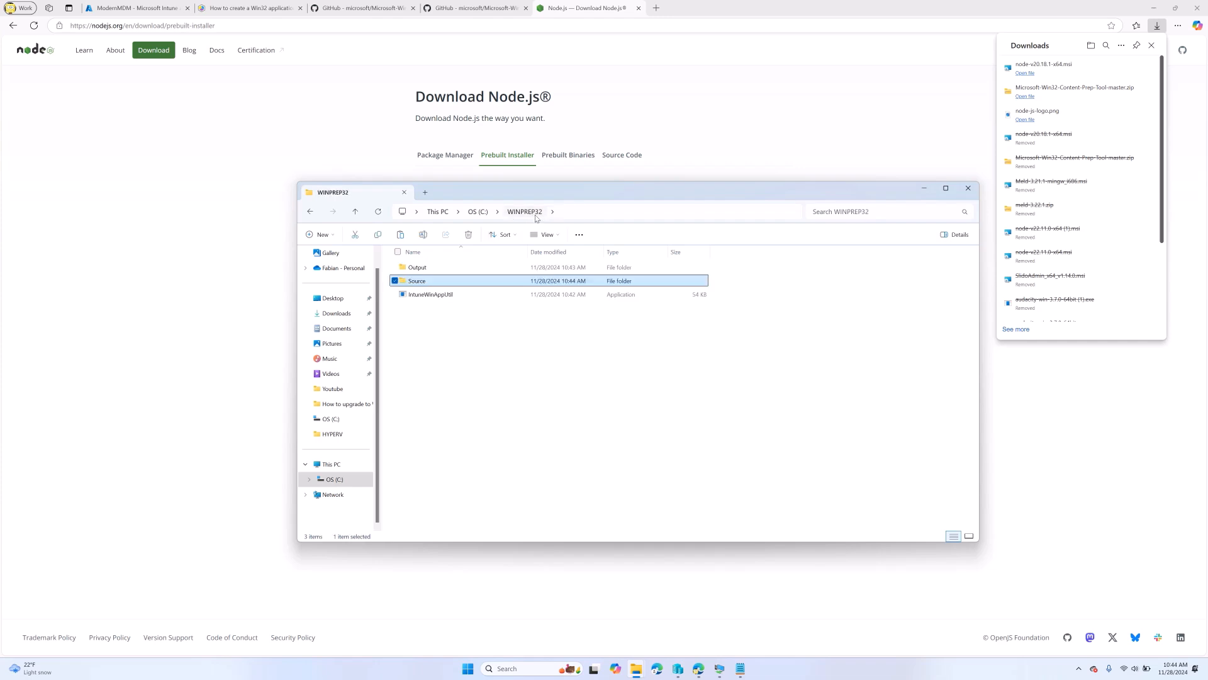
{"action": "left_click", "coordinate": [427, 317]}
{"action": "left_click", "coordinate": [432, 298]}
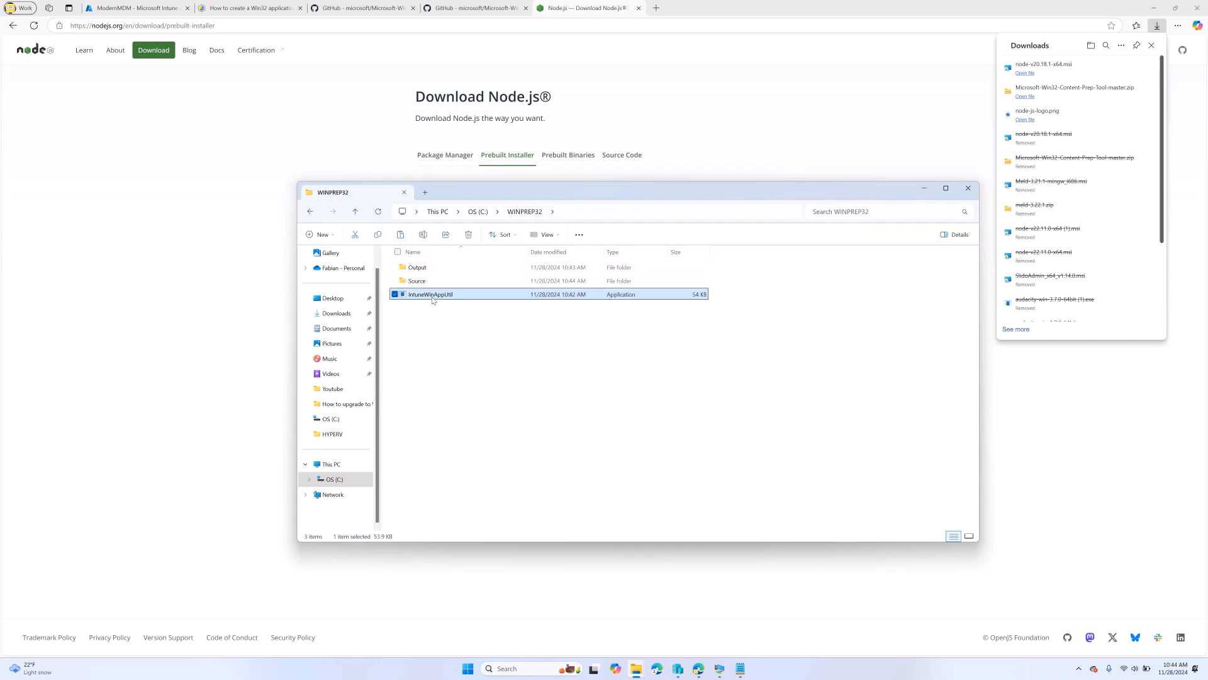
{"action": "right_click", "coordinate": [433, 298]}
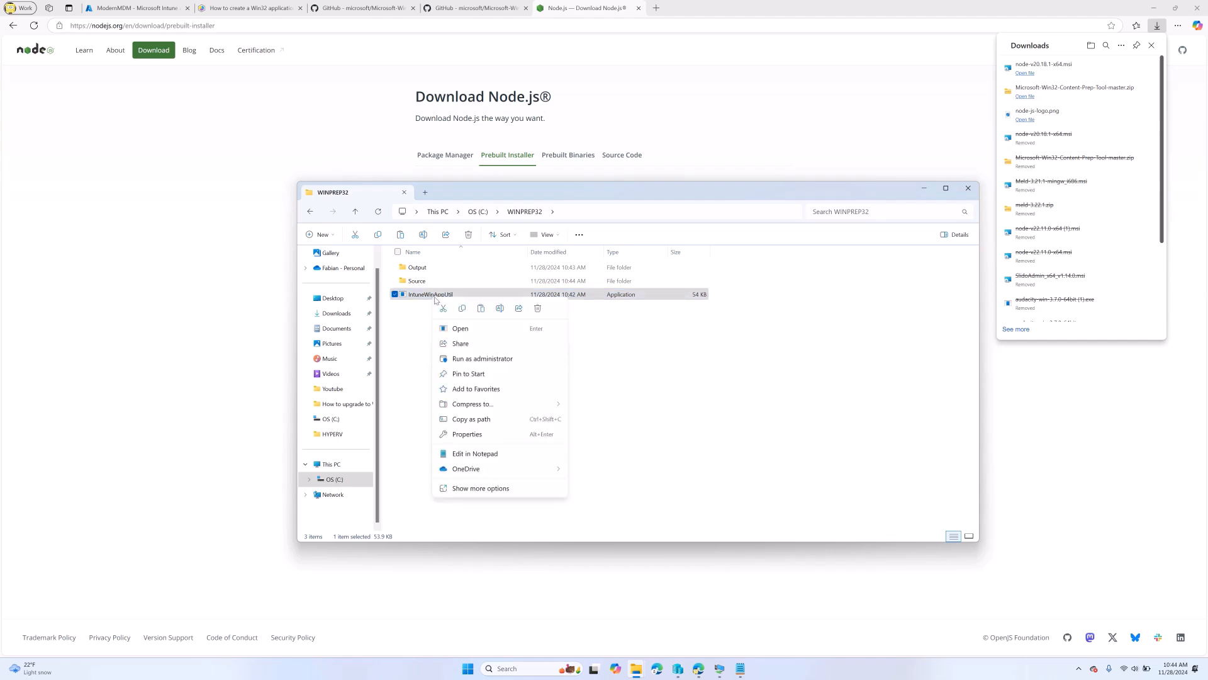
{"action": "left_click", "coordinate": [478, 358]}
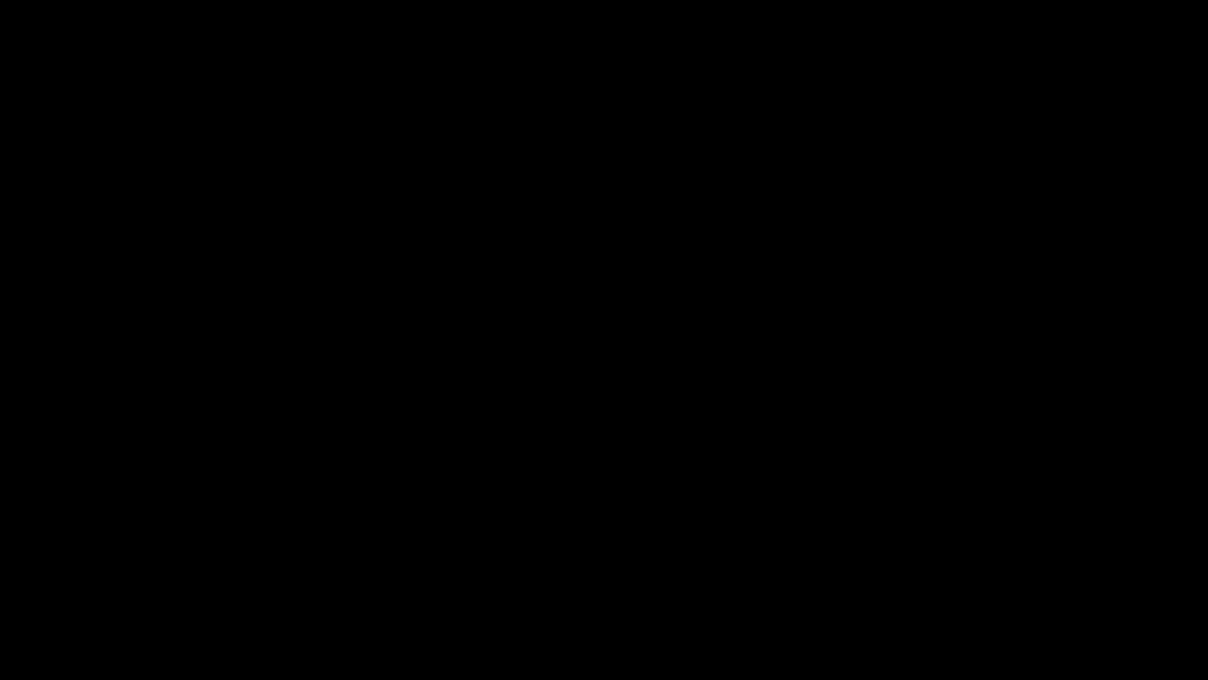
{"action": "left_click", "coordinate": [544, 416]}
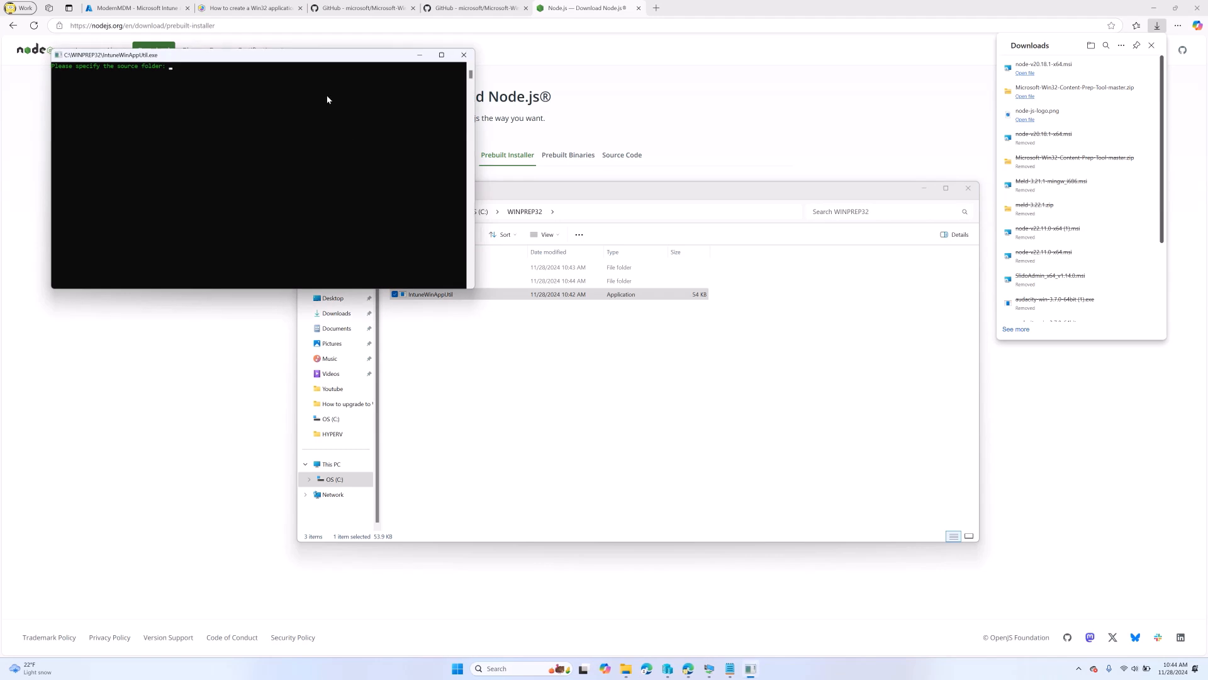
Enlarge and reposition the IntuneWinAppUtil console window, and minimize the WINPREP32 file window behind it.
{"action": "left_click_drag", "start_coordinate": [416, 217], "coordinate": [316, 144]}
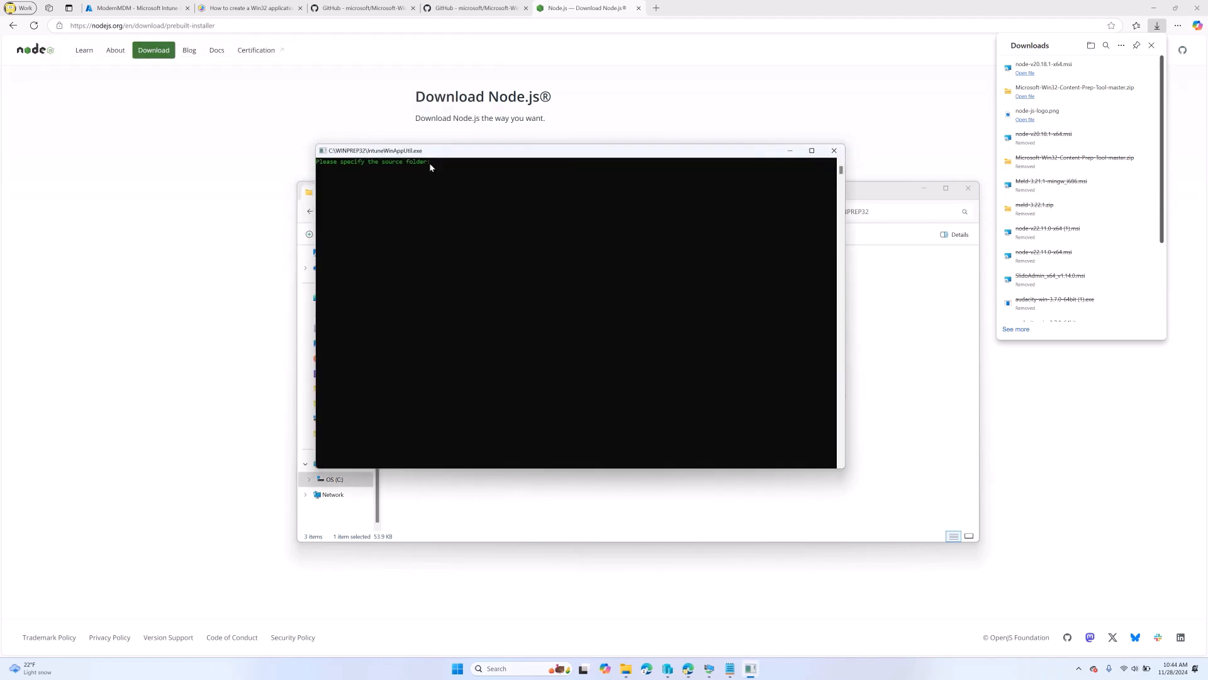
{"action": "left_click_drag", "start_coordinate": [480, 157], "coordinate": [571, 218]}
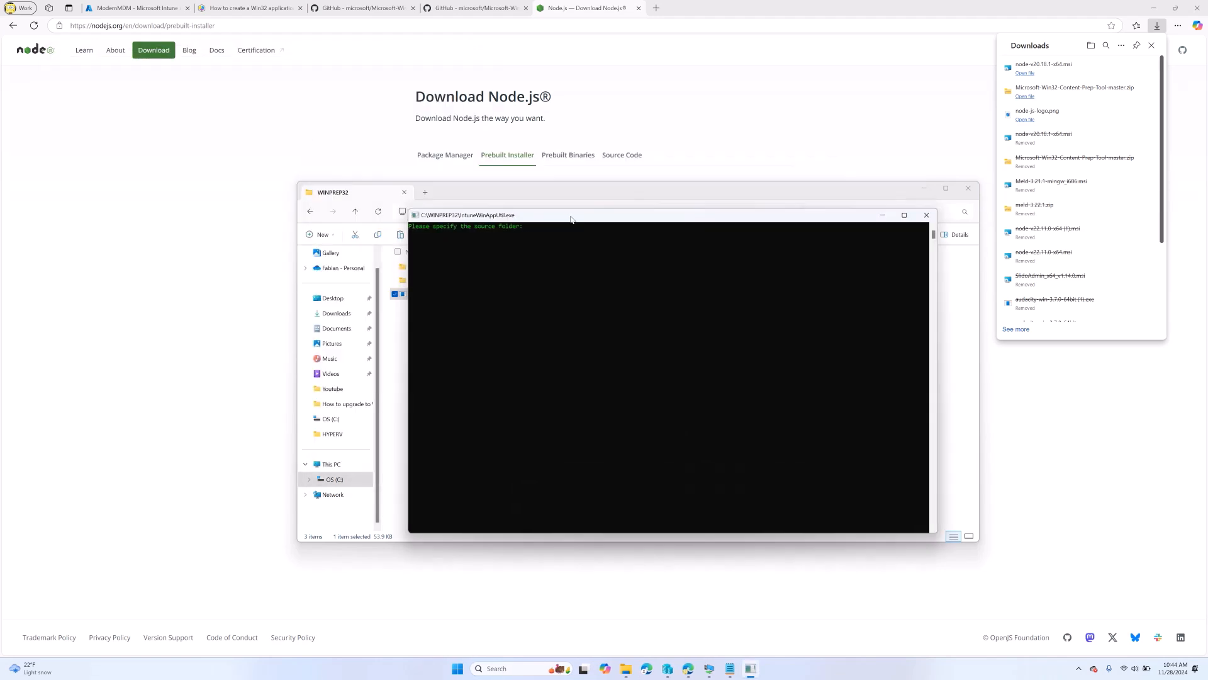
{"action": "left_click", "coordinate": [894, 193]}
{"action": "left_click", "coordinate": [923, 188]}
{"action": "left_click", "coordinate": [738, 325]}
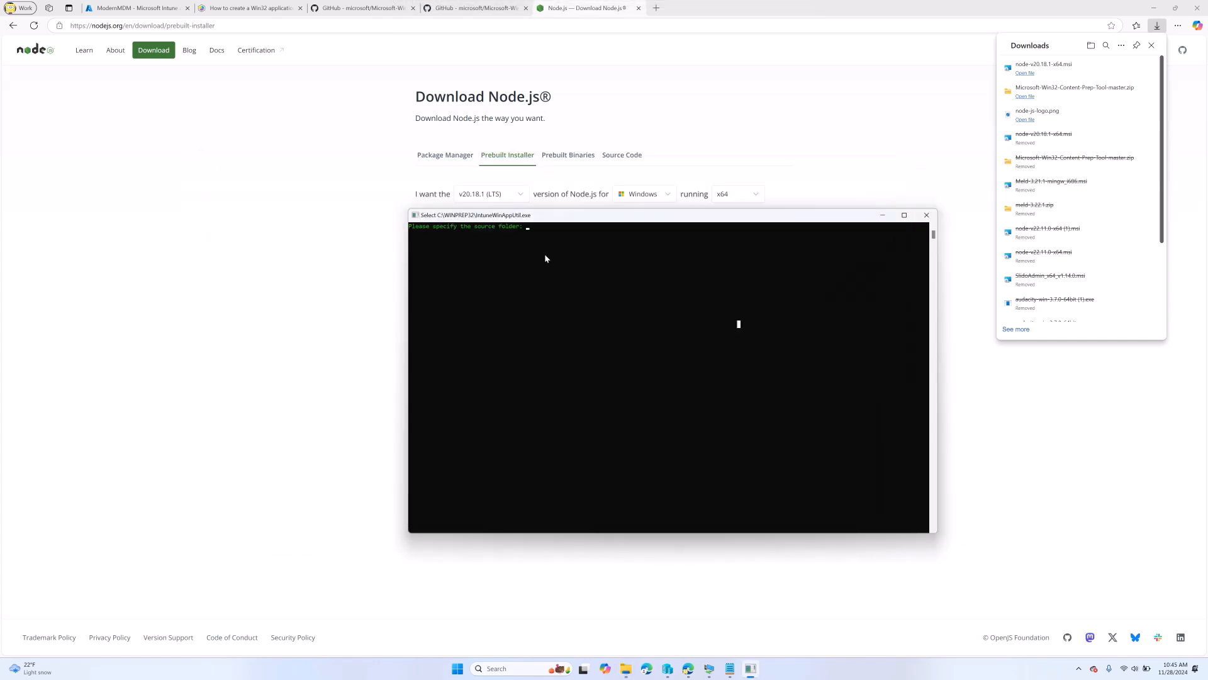
{"action": "left_click_drag", "start_coordinate": [576, 225], "coordinate": [441, 156]}
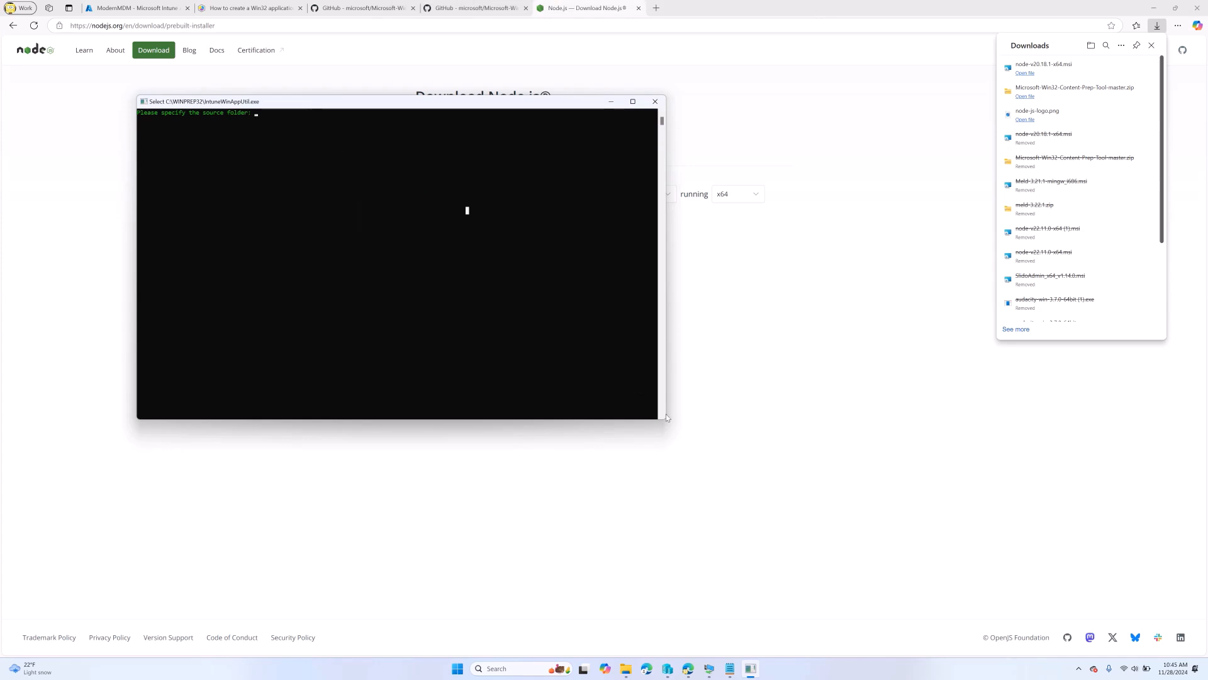
{"action": "left_click_drag", "start_coordinate": [664, 418], "coordinate": [928, 546]}
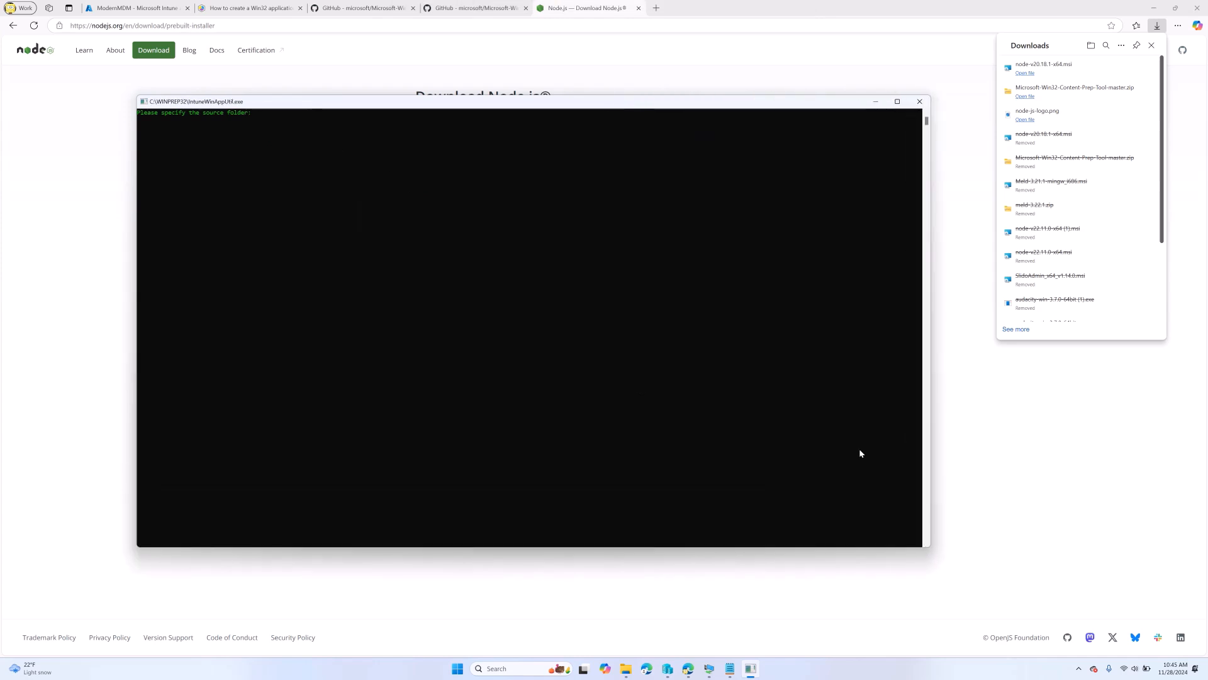
{"action": "left_click_drag", "start_coordinate": [456, 96], "coordinate": [484, 101]}
{"action": "left_click", "coordinate": [329, 131]}
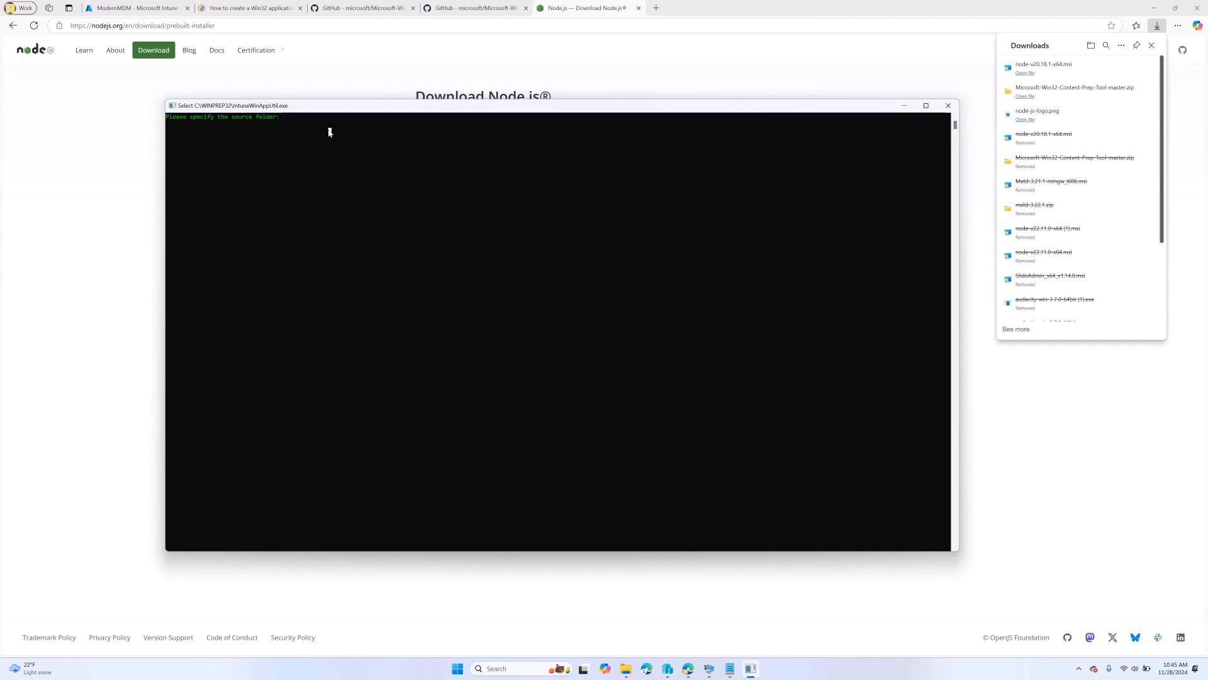
Open the Source folder inside WINPREP32 and select its full path.
{"action": "mouse_move", "coordinate": [625, 670]}
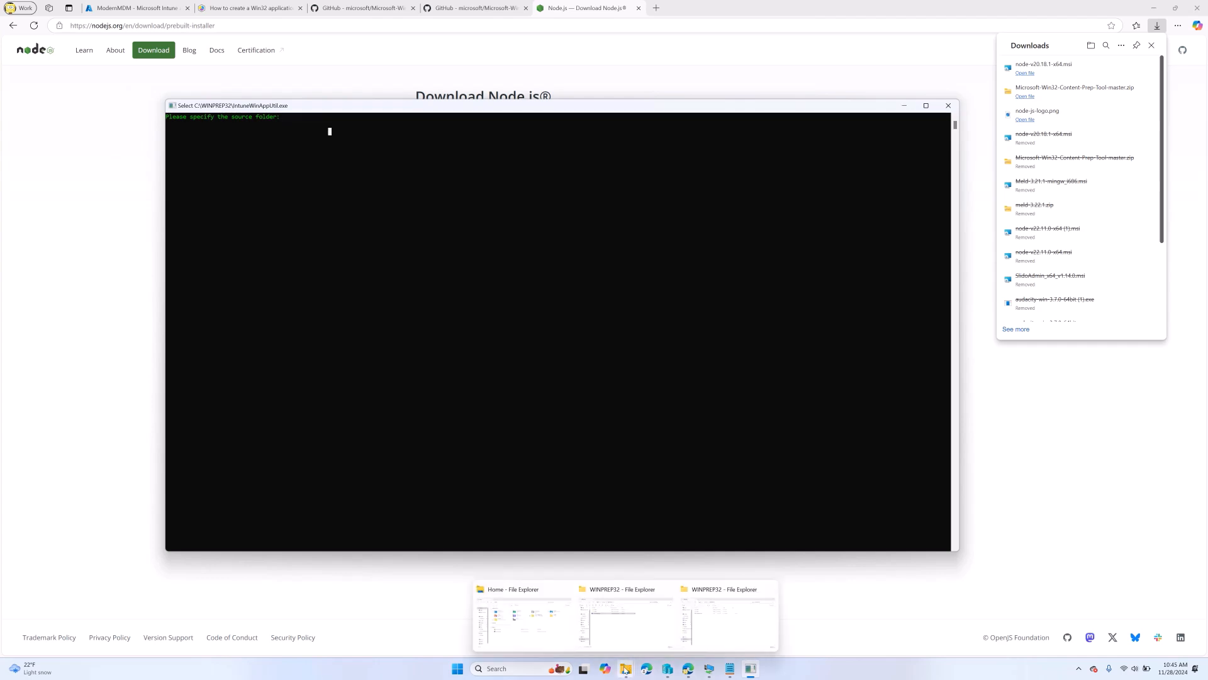
{"action": "left_click", "coordinate": [690, 623]}
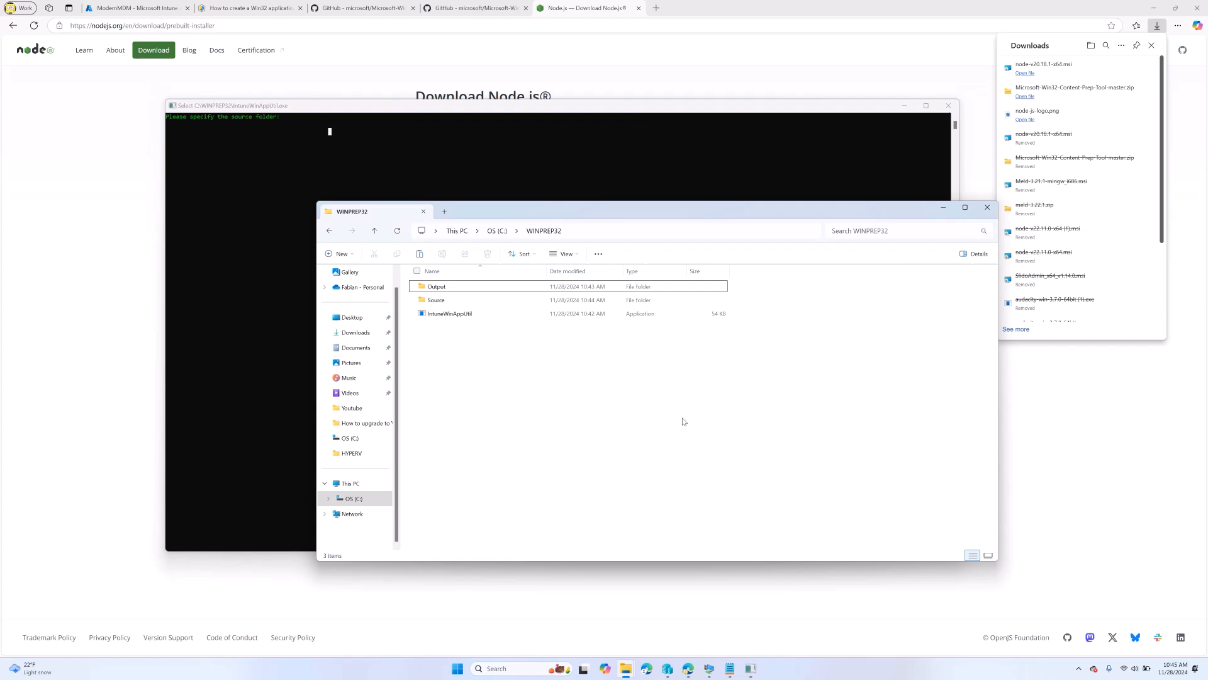
{"action": "left_click", "coordinate": [475, 301]}
{"action": "double_click", "coordinate": [475, 300]}
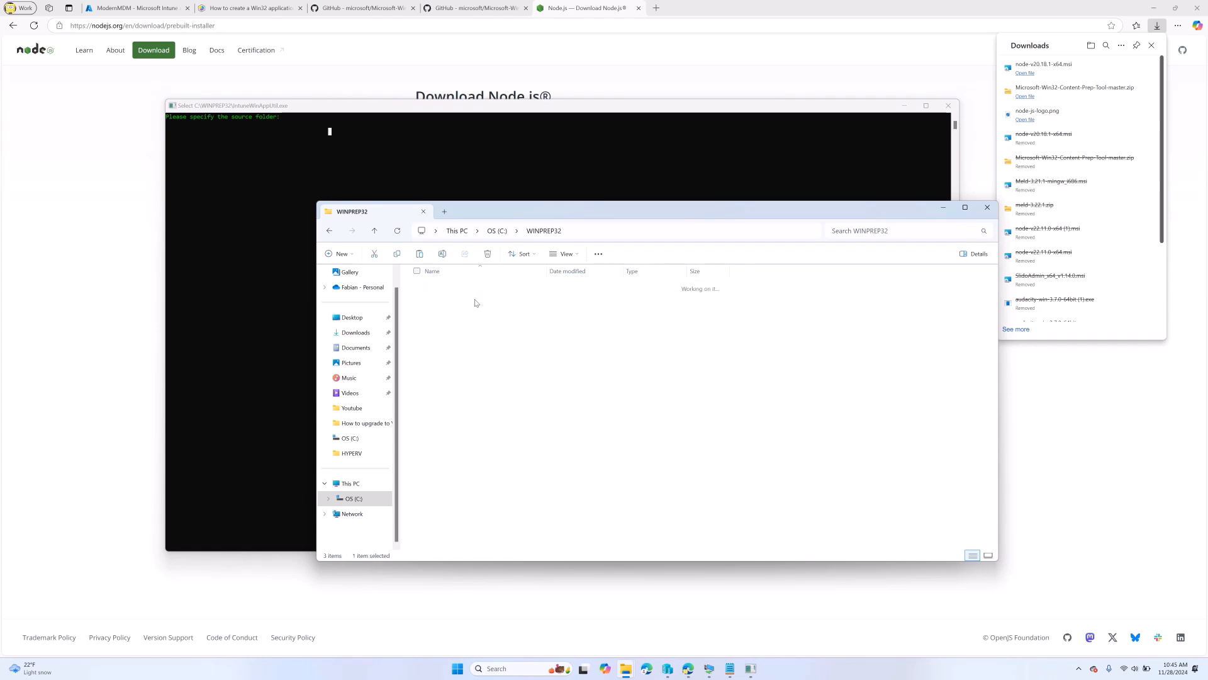
{"action": "left_click", "coordinate": [476, 231]}
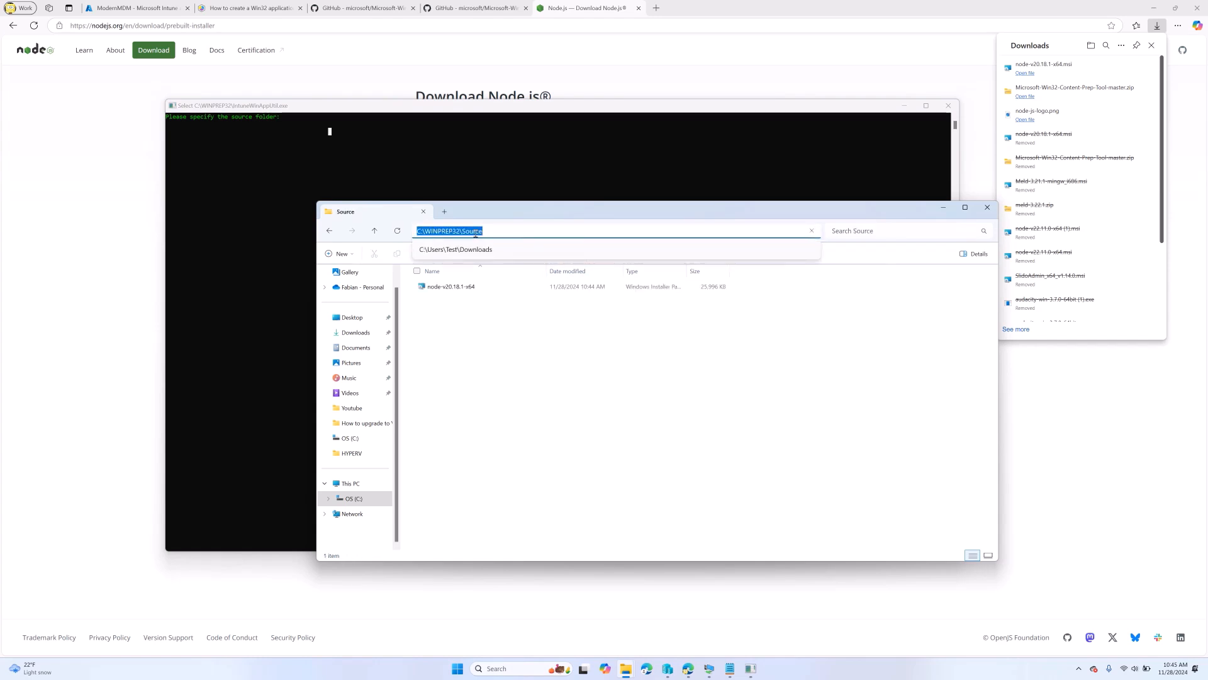
Copy the path C:\WINPREP32\Source and submit it as the source folder in IntuneWinAppUtil.
{"action": "left_click", "coordinate": [313, 134]}
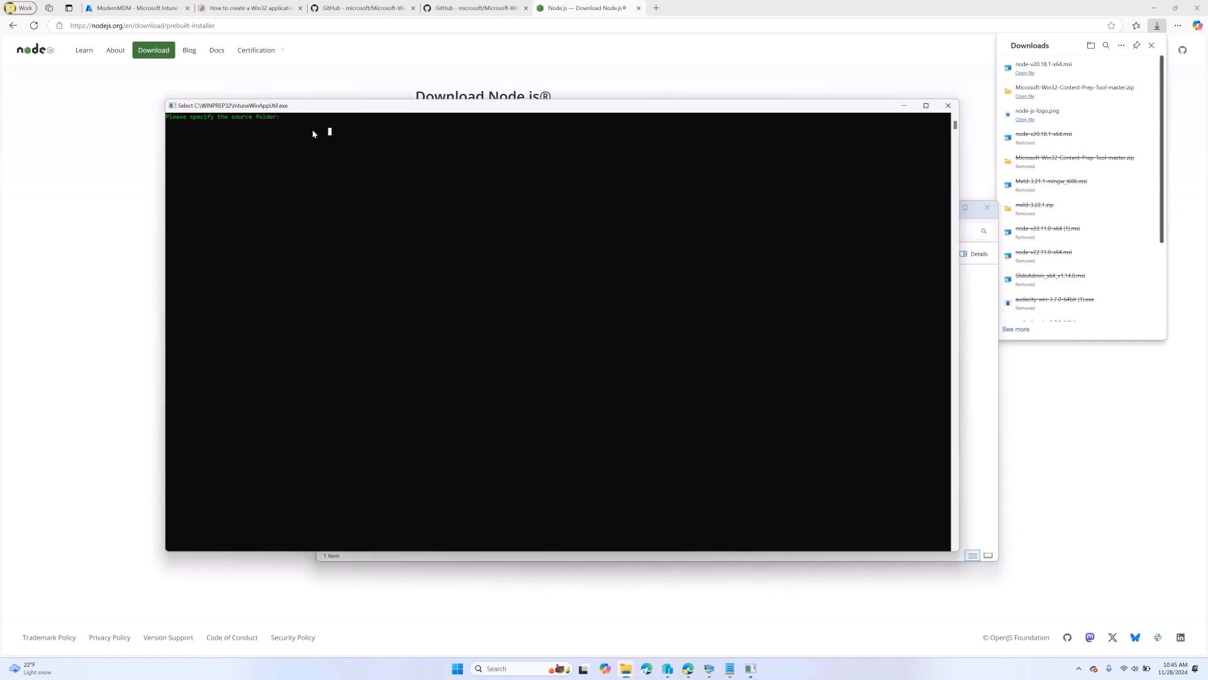
{"action": "right_click", "coordinate": [285, 118]}
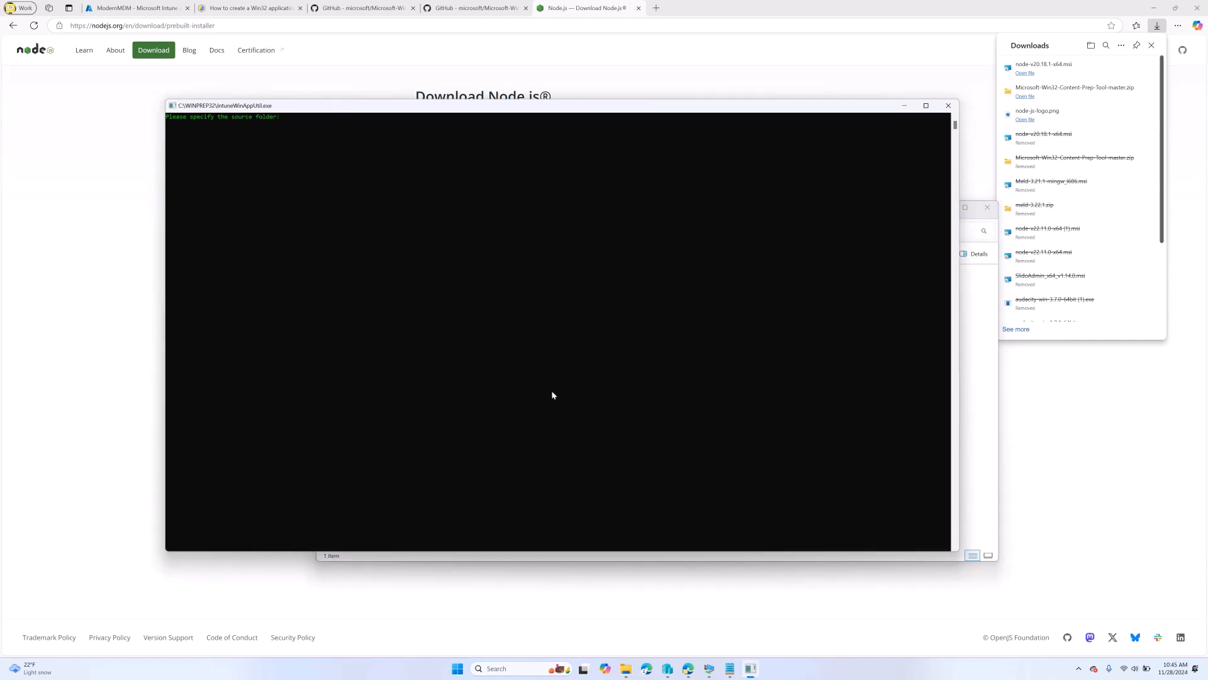
{"action": "mouse_move", "coordinate": [626, 668]}
{"action": "left_click", "coordinate": [724, 630]}
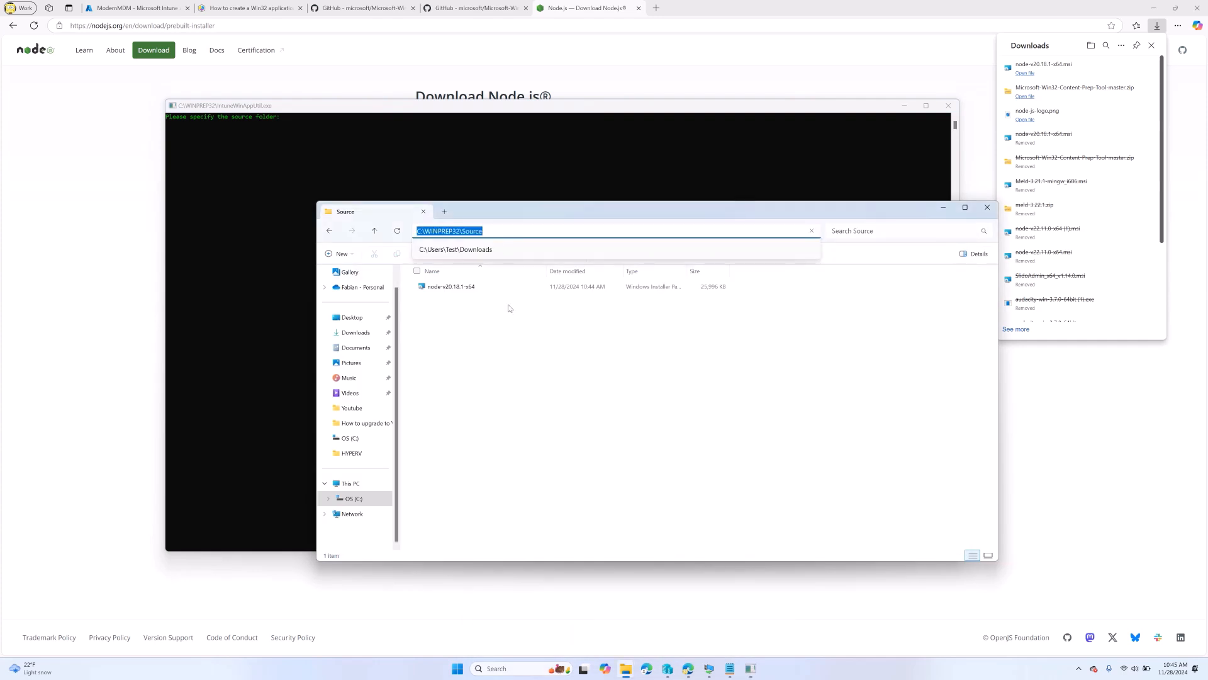
{"action": "right_click", "coordinate": [477, 231]}
{"action": "left_click", "coordinate": [495, 255]}
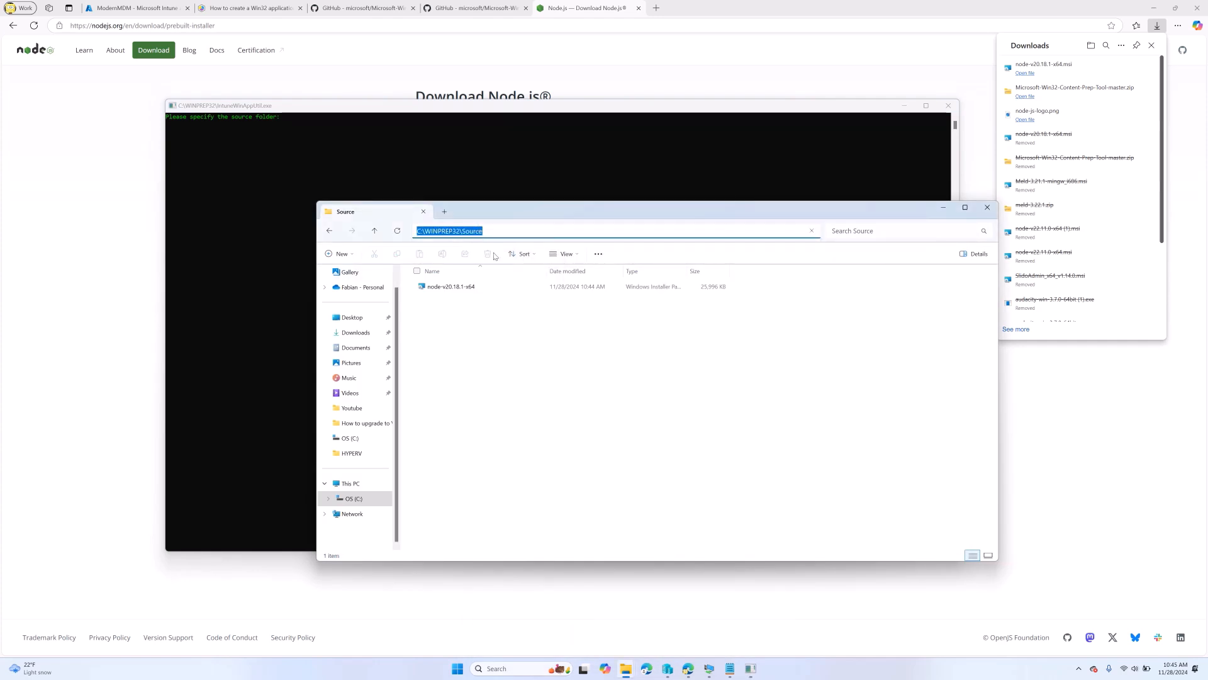
{"action": "left_click", "coordinate": [285, 120]}
{"action": "right_click", "coordinate": [285, 119]}
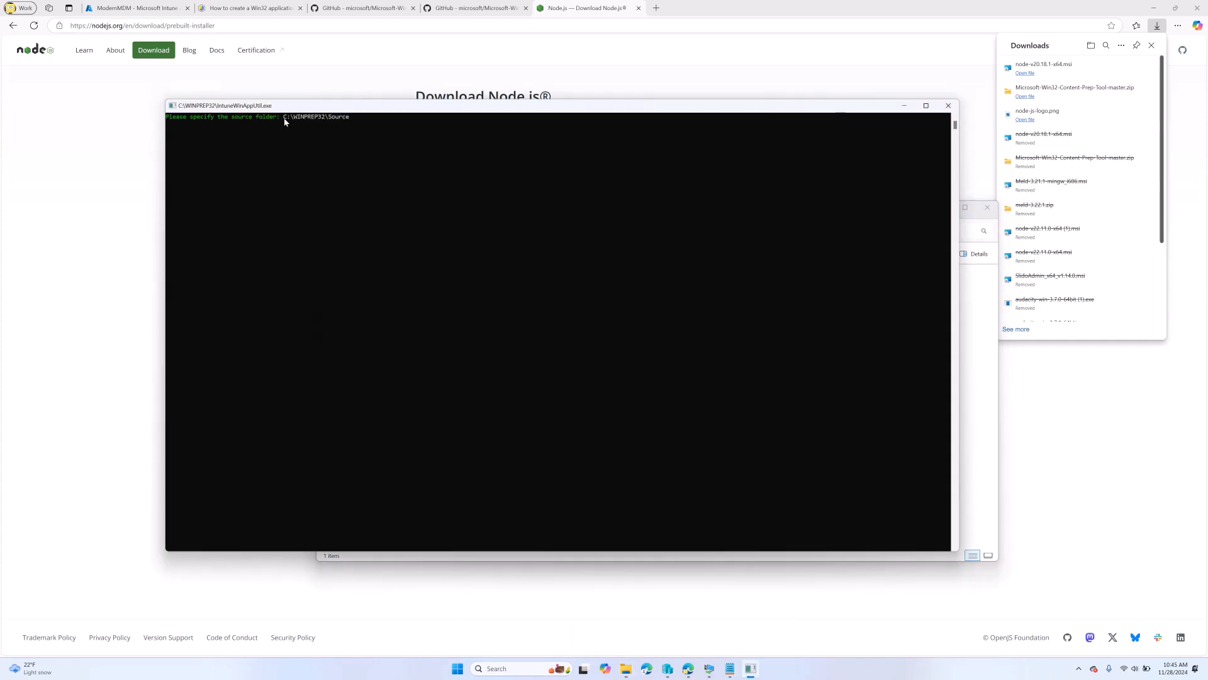
{"action": "key", "text": "Return"}
Open the properties of the Node.js installer in the Source folder and copy its file name.
{"action": "mouse_move", "coordinate": [626, 669]}
{"action": "left_click", "coordinate": [754, 588]}
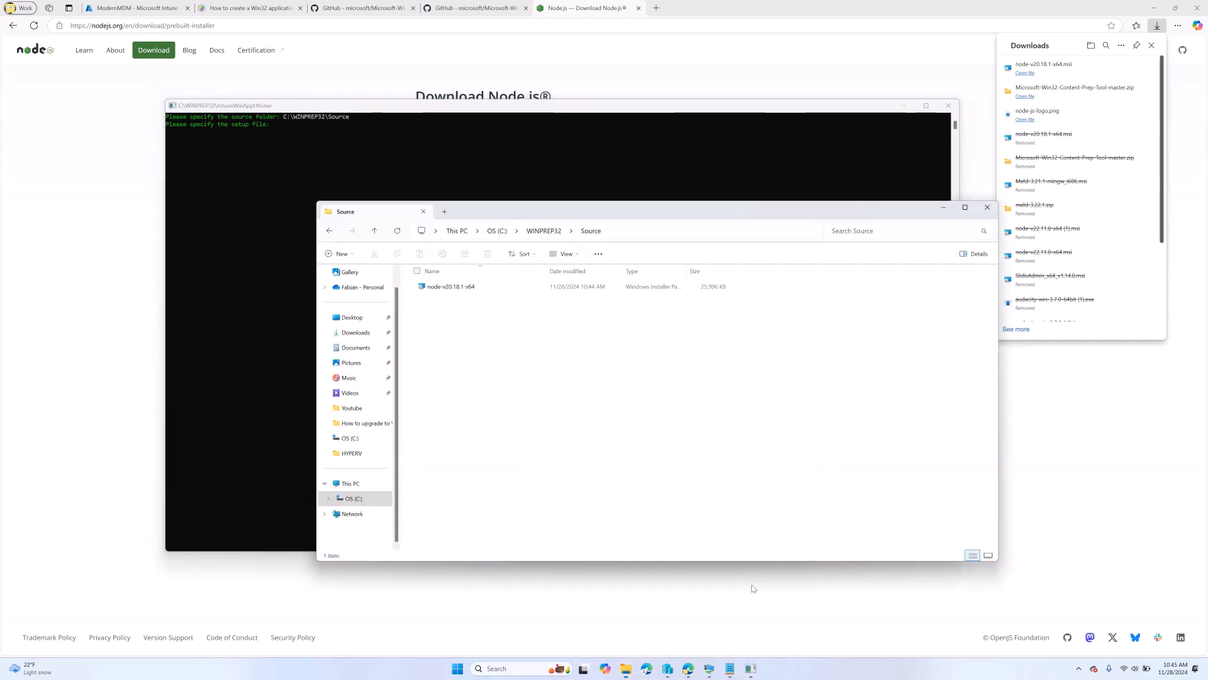
{"action": "left_click", "coordinate": [467, 289]}
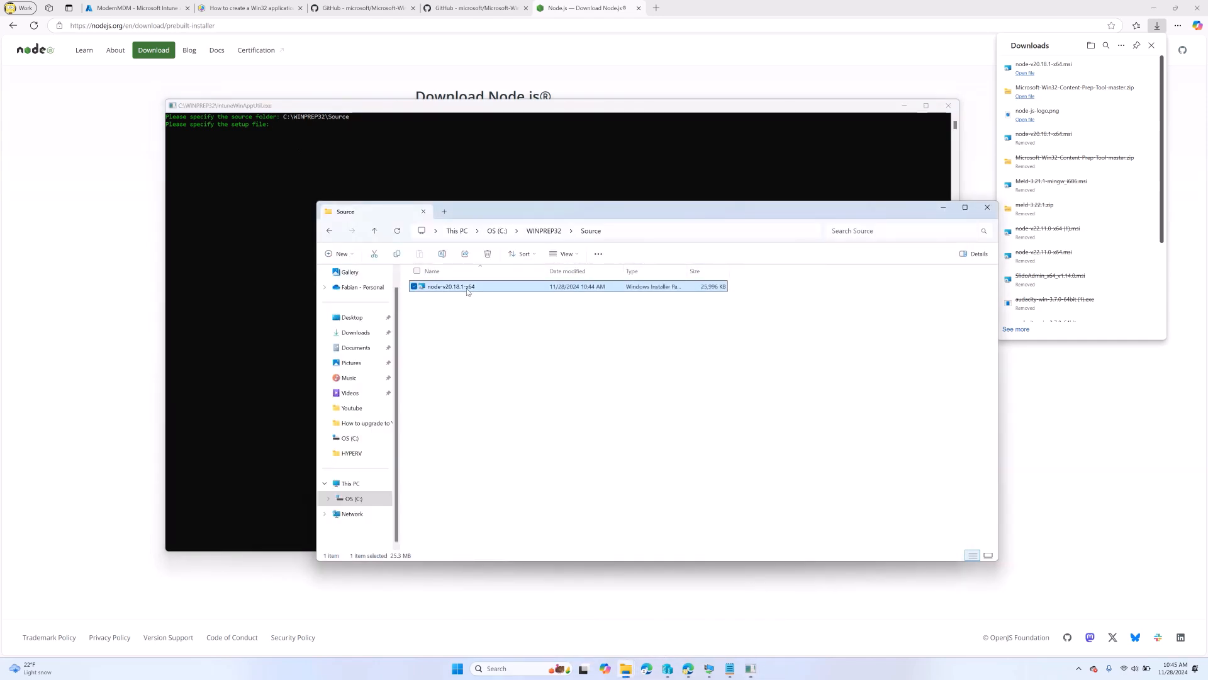
{"action": "right_click", "coordinate": [467, 291]}
{"action": "left_click", "coordinate": [510, 409]}
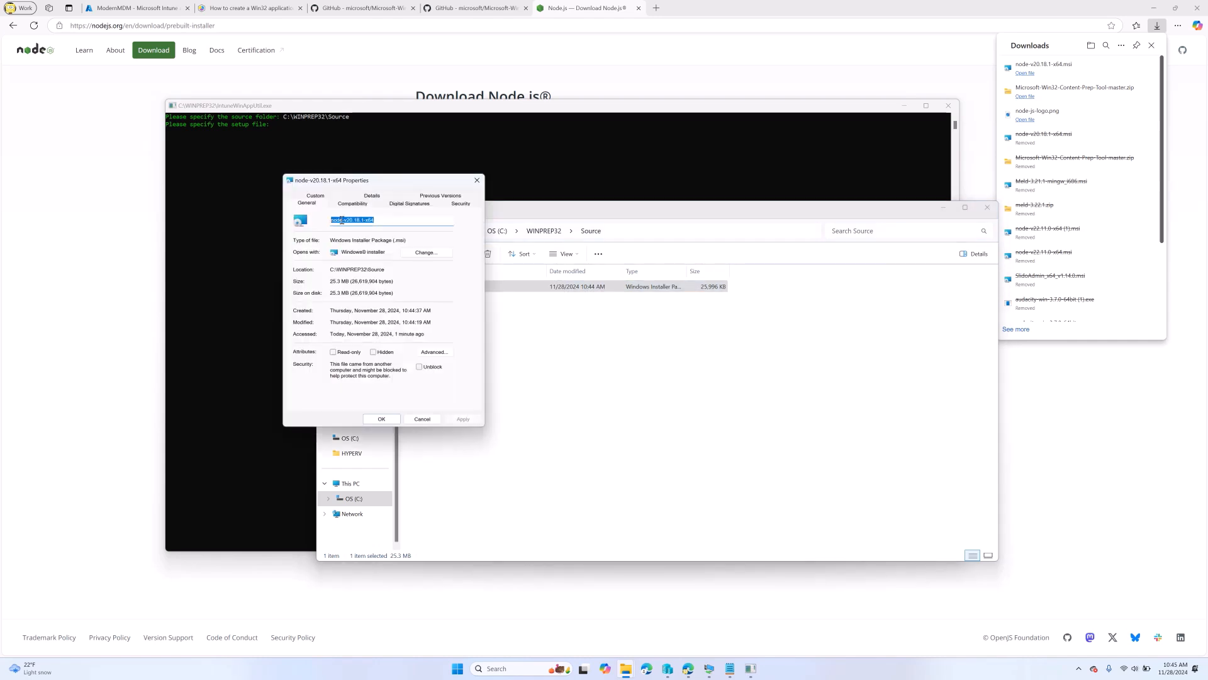
{"action": "right_click", "coordinate": [342, 220]}
{"action": "left_click", "coordinate": [293, 259]}
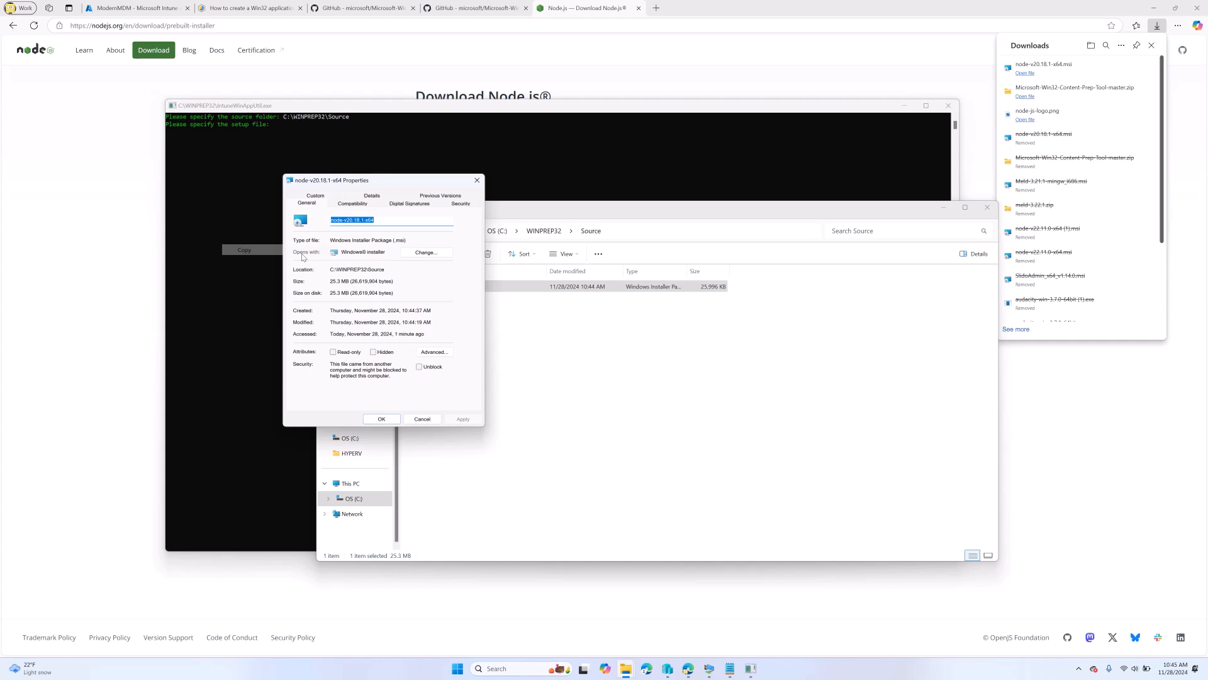
Specify node-v20.18.1-x64.msi as the setup file in IntuneWinAppUtil.
{"action": "left_click", "coordinate": [280, 127]}
{"action": "right_click", "coordinate": [274, 125]}
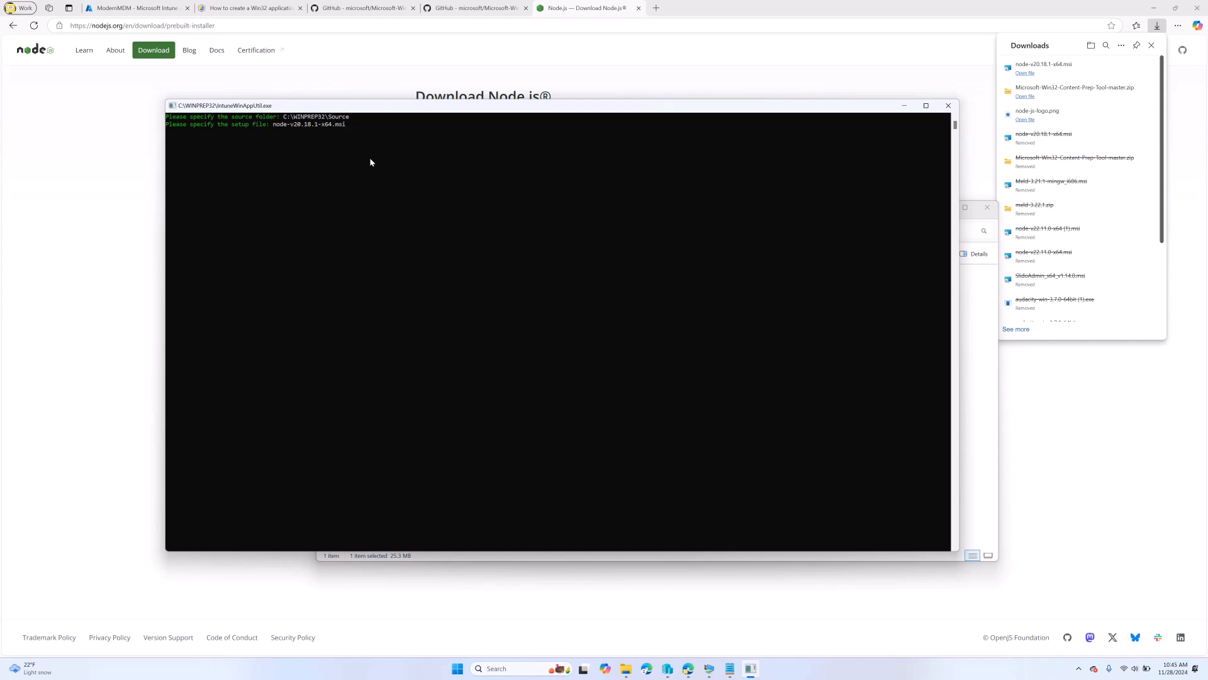
{"action": "key", "text": "Return"}
Open the Output folder inside WINPREP32 and copy its path, C:\WINPREP32\Output.
{"action": "mouse_move", "coordinate": [623, 669]}
{"action": "left_click", "coordinate": [713, 634]}
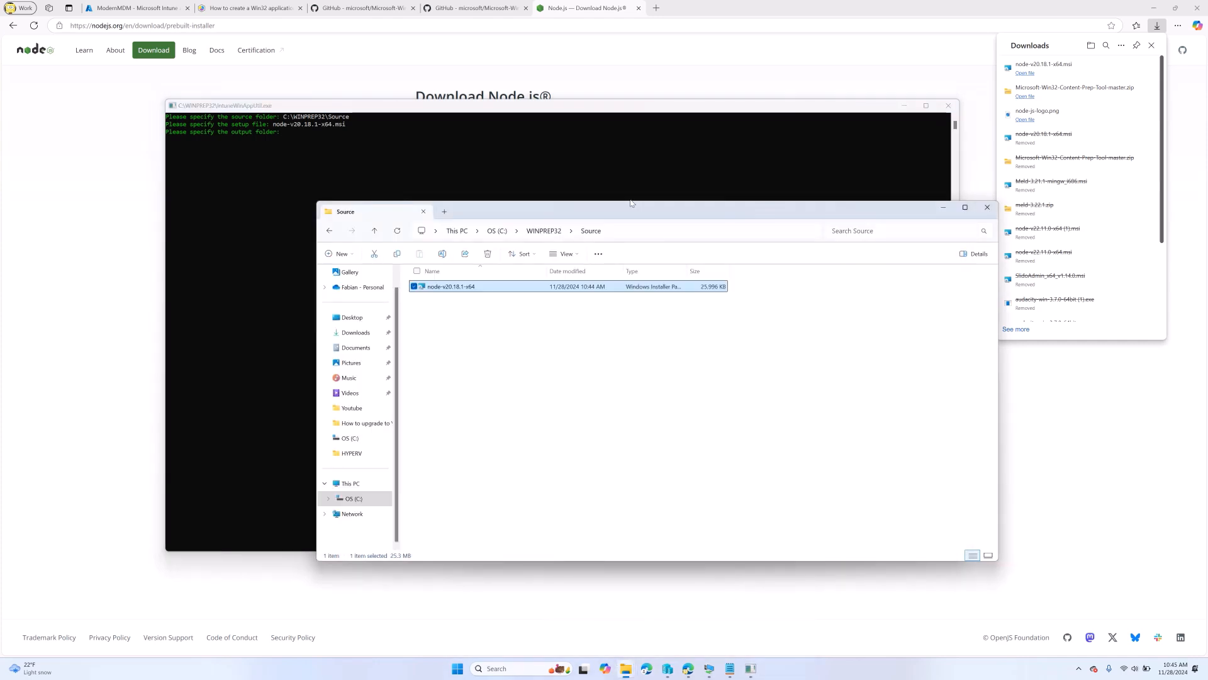
{"action": "left_click", "coordinate": [543, 232]}
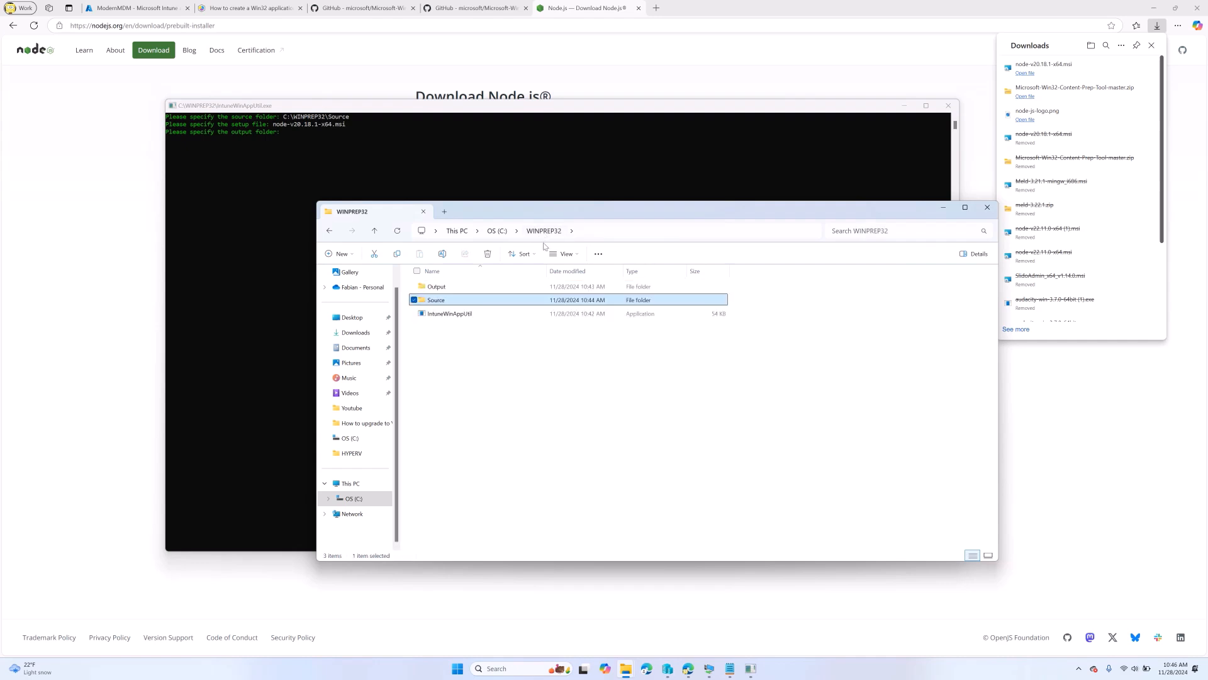
{"action": "left_click", "coordinate": [460, 289]}
{"action": "double_click", "coordinate": [460, 291]}
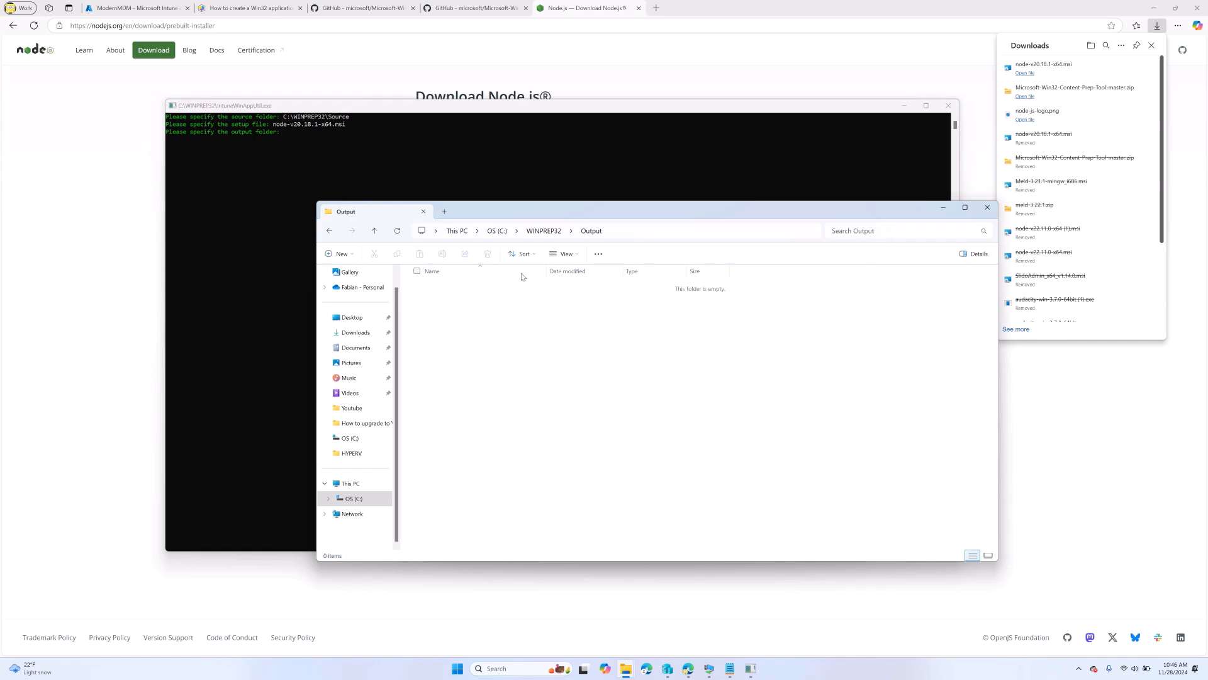
{"action": "left_click", "coordinate": [572, 230]}
{"action": "right_click", "coordinate": [471, 231]}
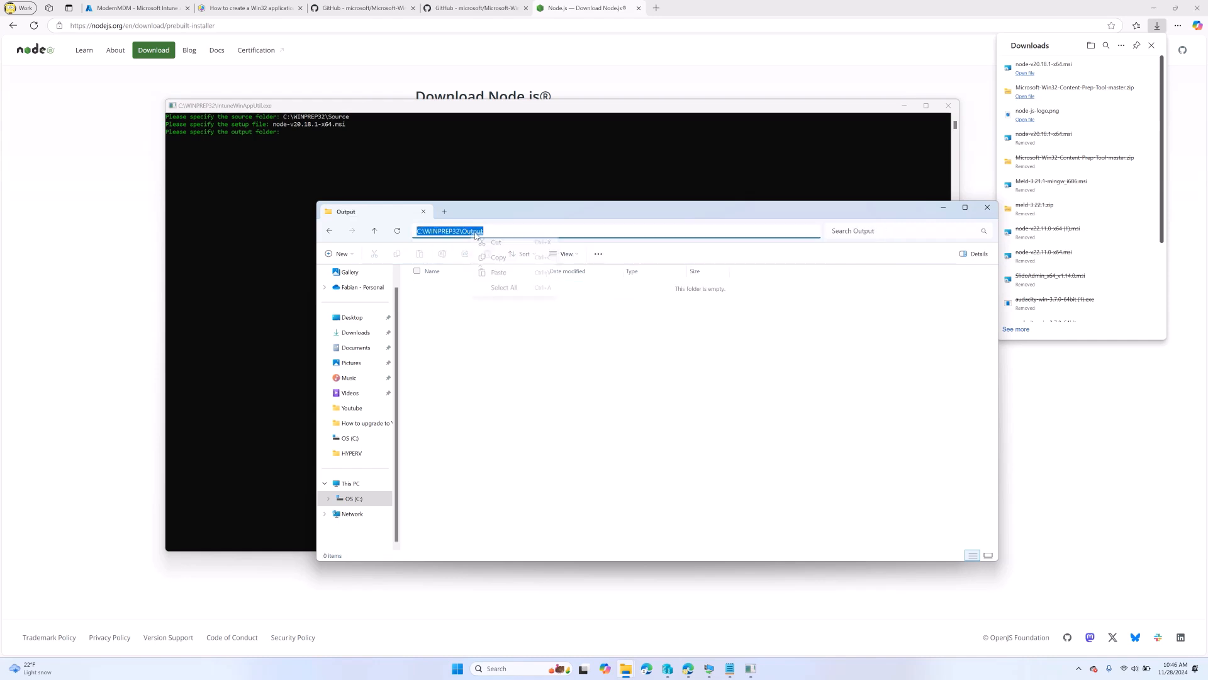
{"action": "left_click", "coordinate": [497, 256]}
Submit the copied path as the output folder, generate the .intunewin package, and check the Output folder for it.
{"action": "left_click", "coordinate": [283, 132]}
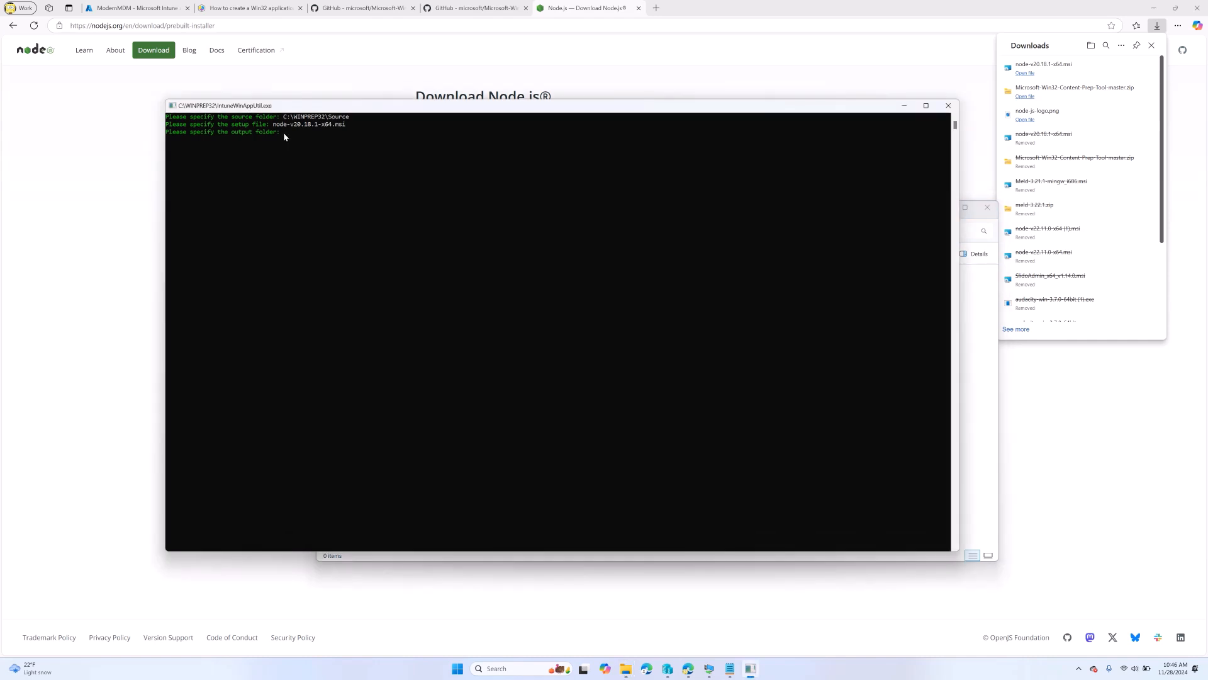
{"action": "right_click", "coordinate": [284, 133]}
{"action": "key", "text": "Return"}
{"action": "key", "text": "Return"}
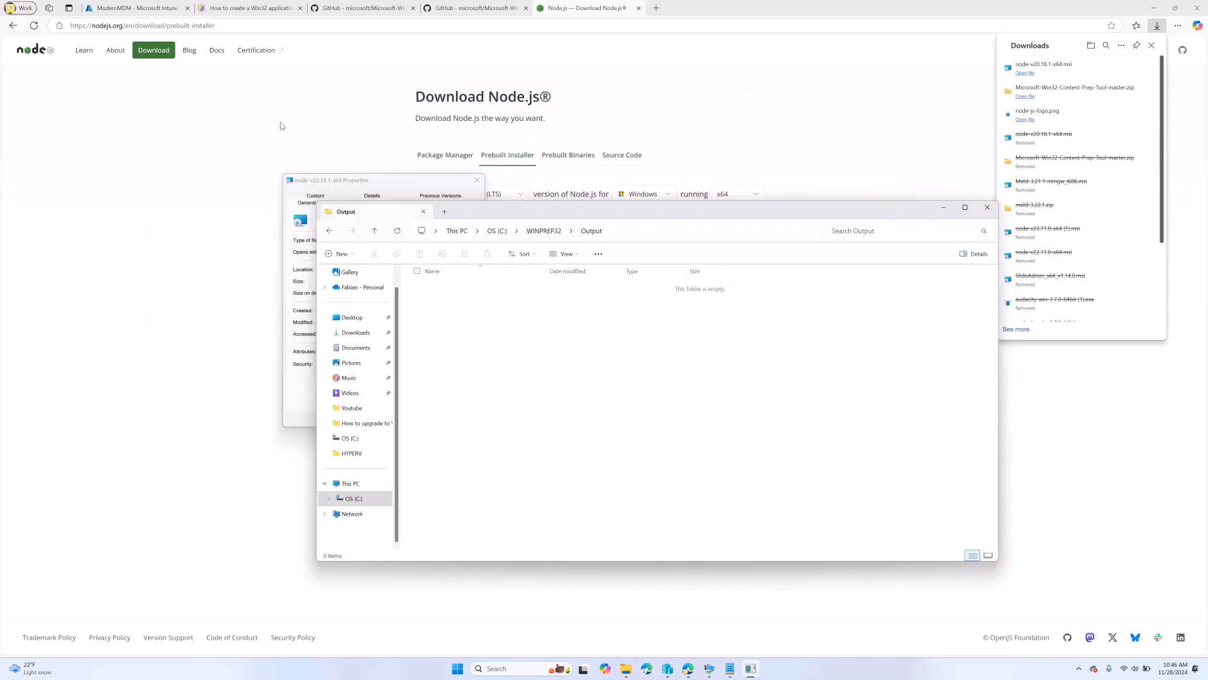
{"action": "left_click", "coordinate": [444, 390]}
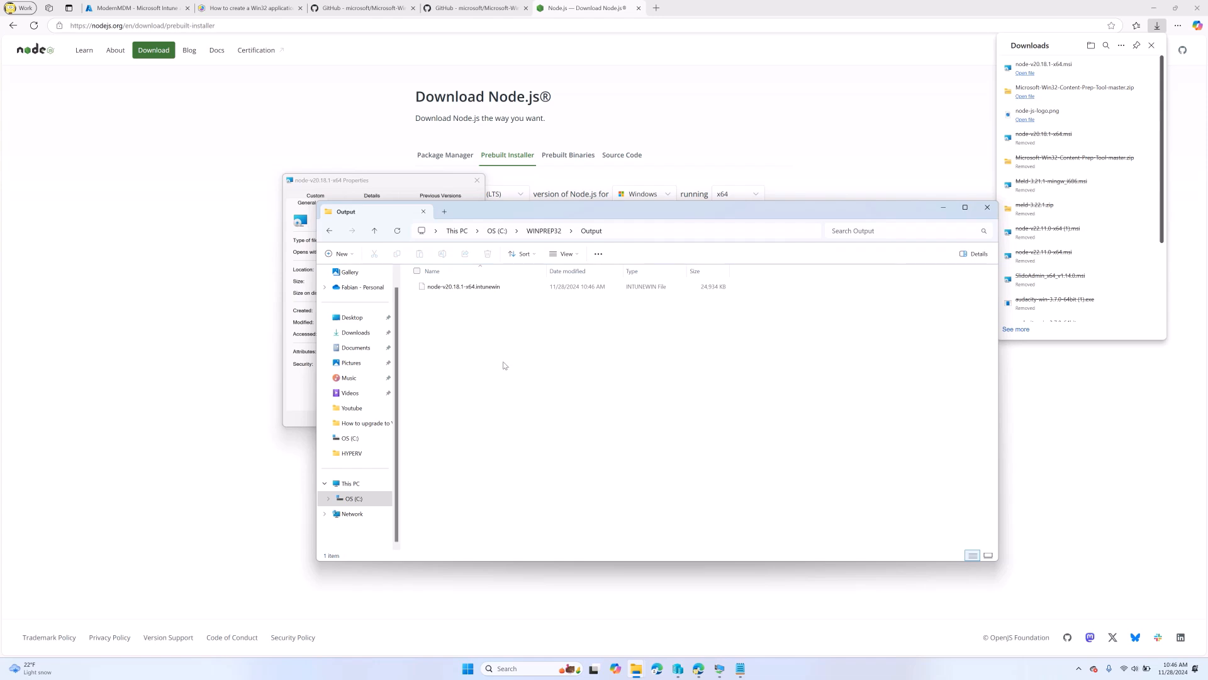
Minimize the Output folder window and open the Apps overview in the Microsoft Intune admin center.
{"action": "left_click", "coordinate": [947, 211]}
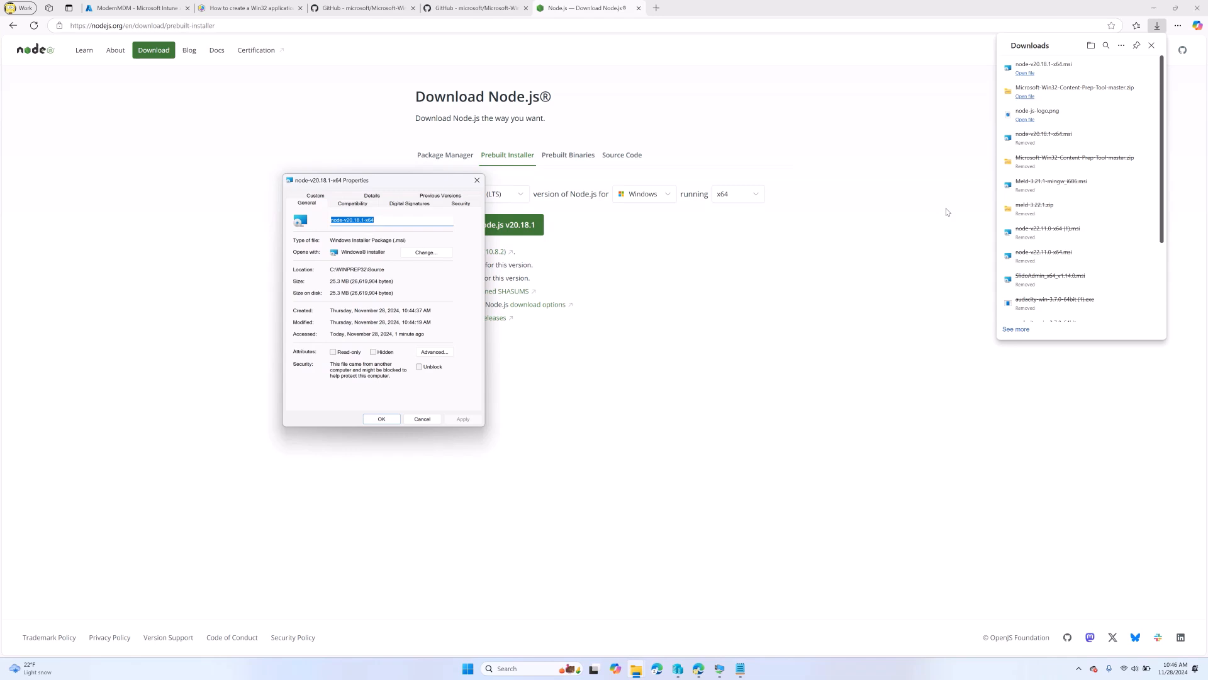
{"action": "left_click", "coordinate": [143, 9]}
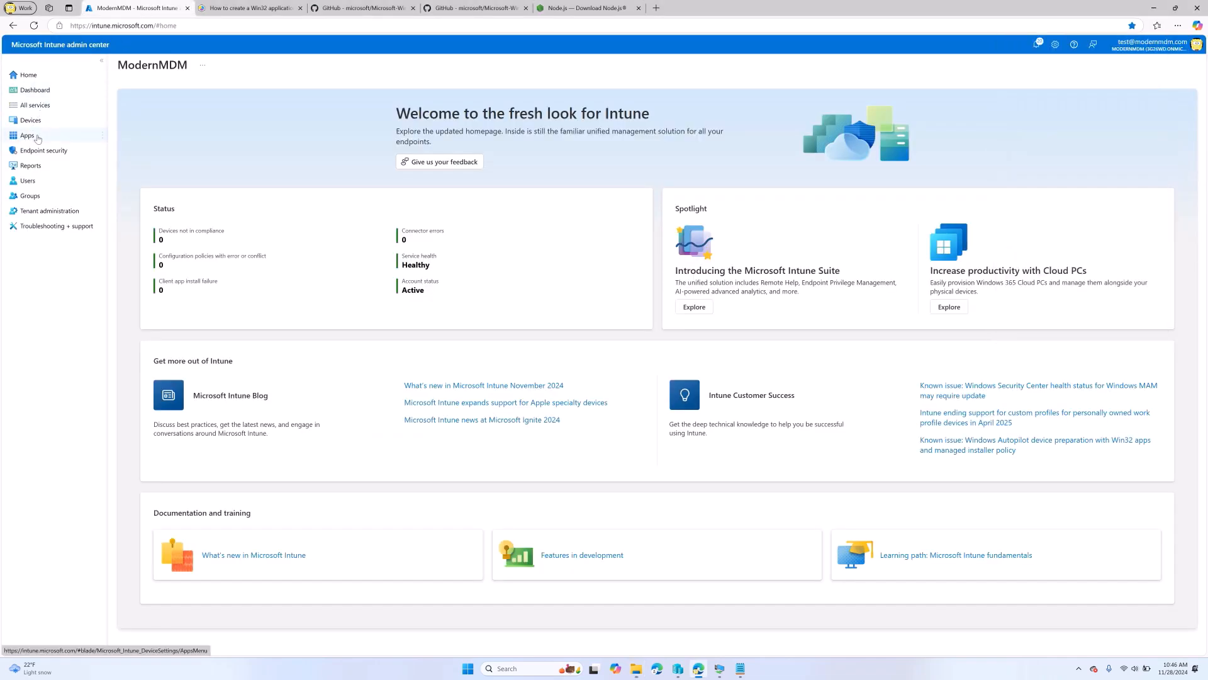
{"action": "left_click", "coordinate": [38, 140]}
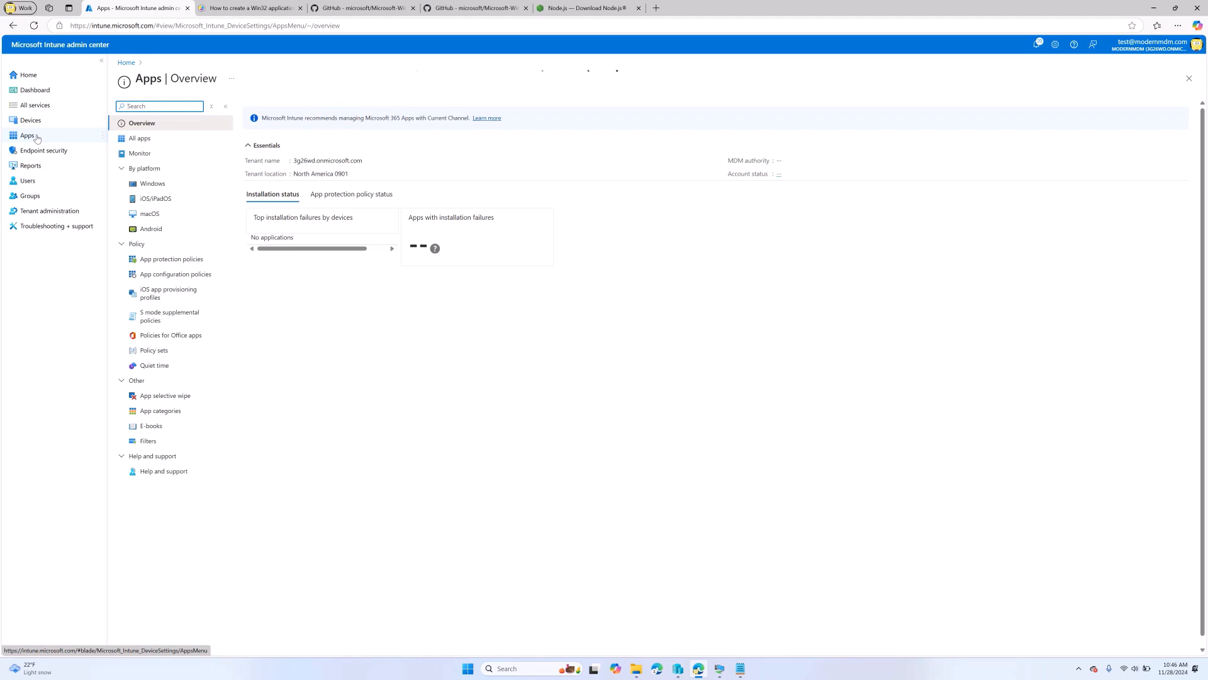
Start adding a new Windows app with the app type Windows app (Win32).
{"action": "left_click", "coordinate": [165, 183]}
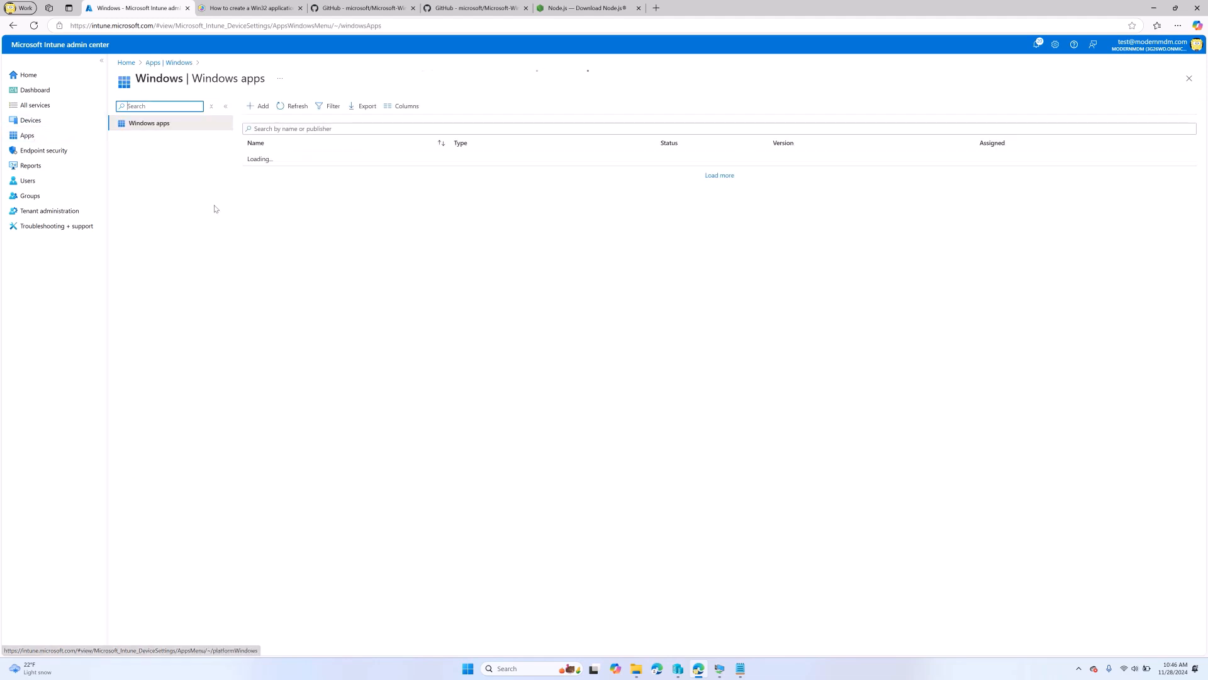
{"action": "left_click", "coordinate": [263, 106]}
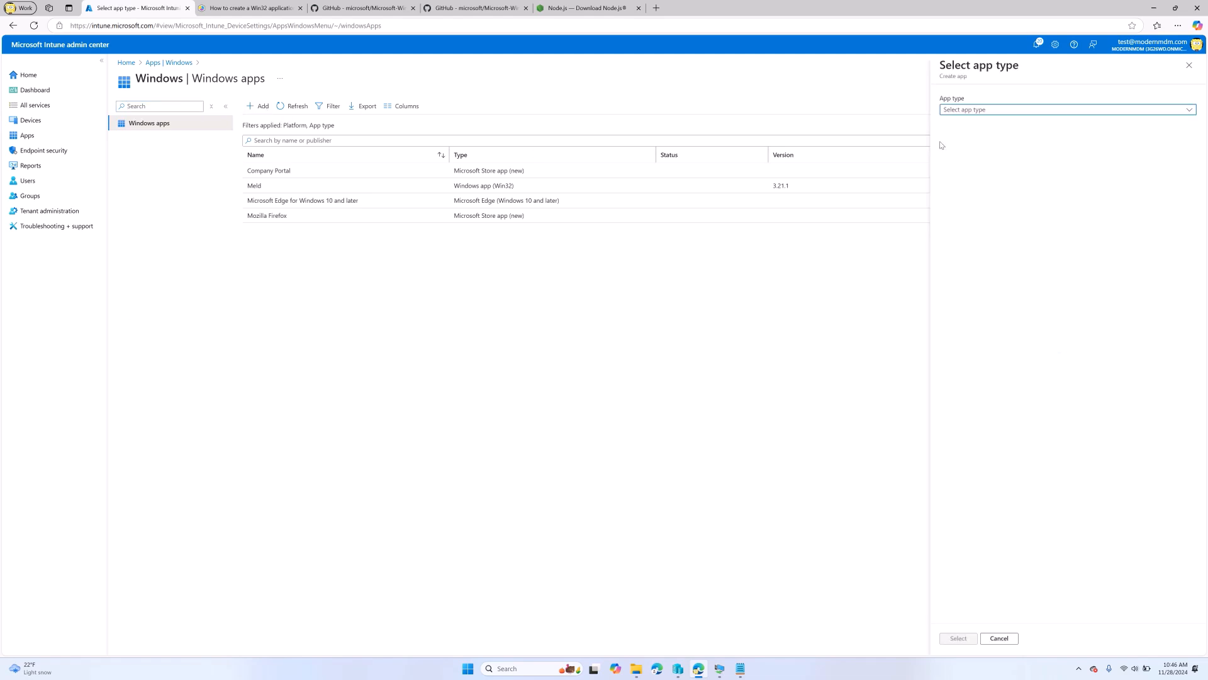
{"action": "left_click", "coordinate": [980, 111]}
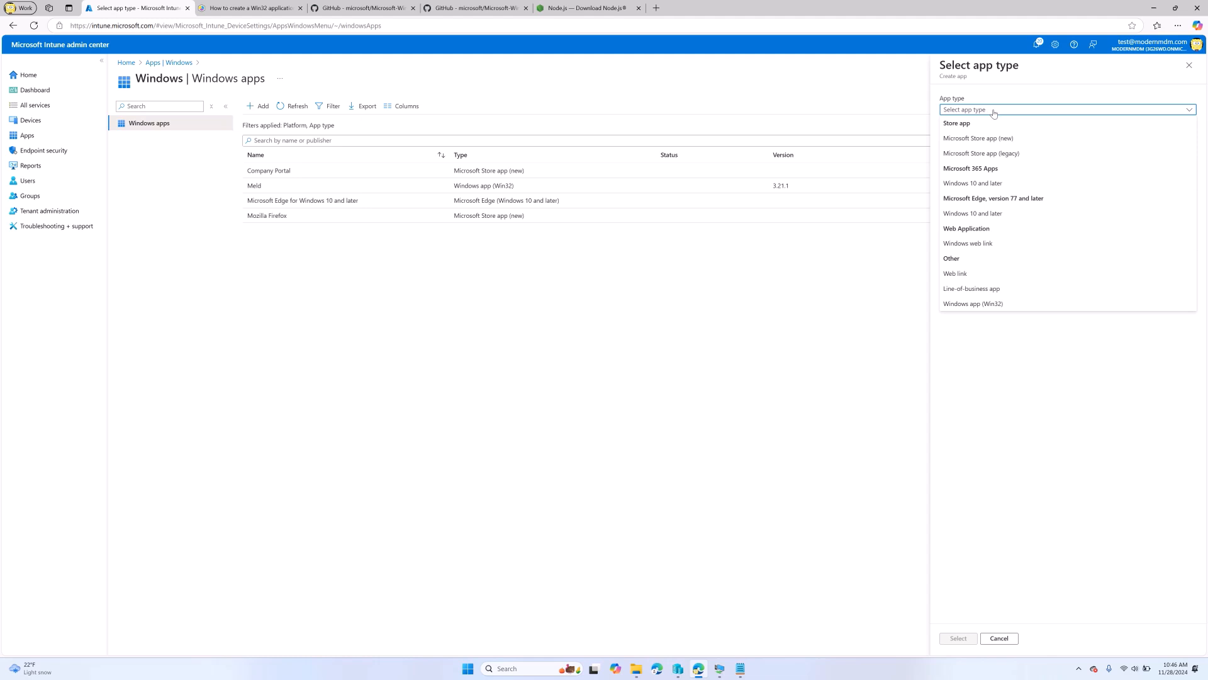
{"action": "left_click", "coordinate": [1016, 307]}
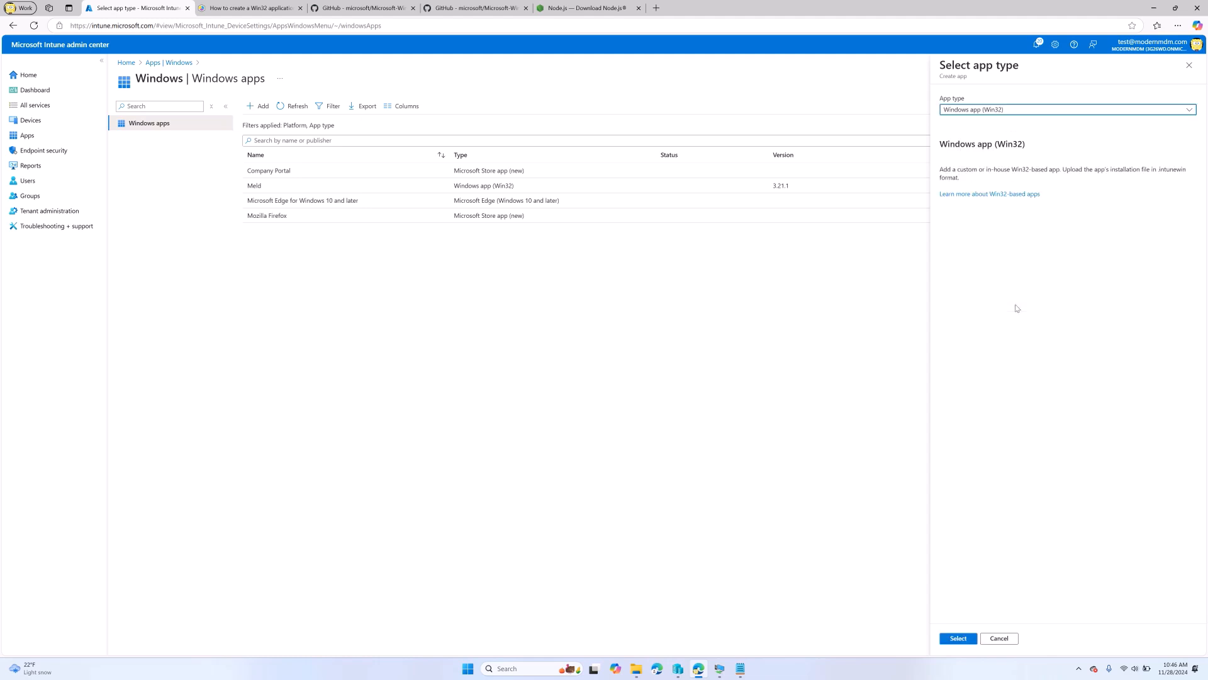
{"action": "left_click", "coordinate": [958, 638]}
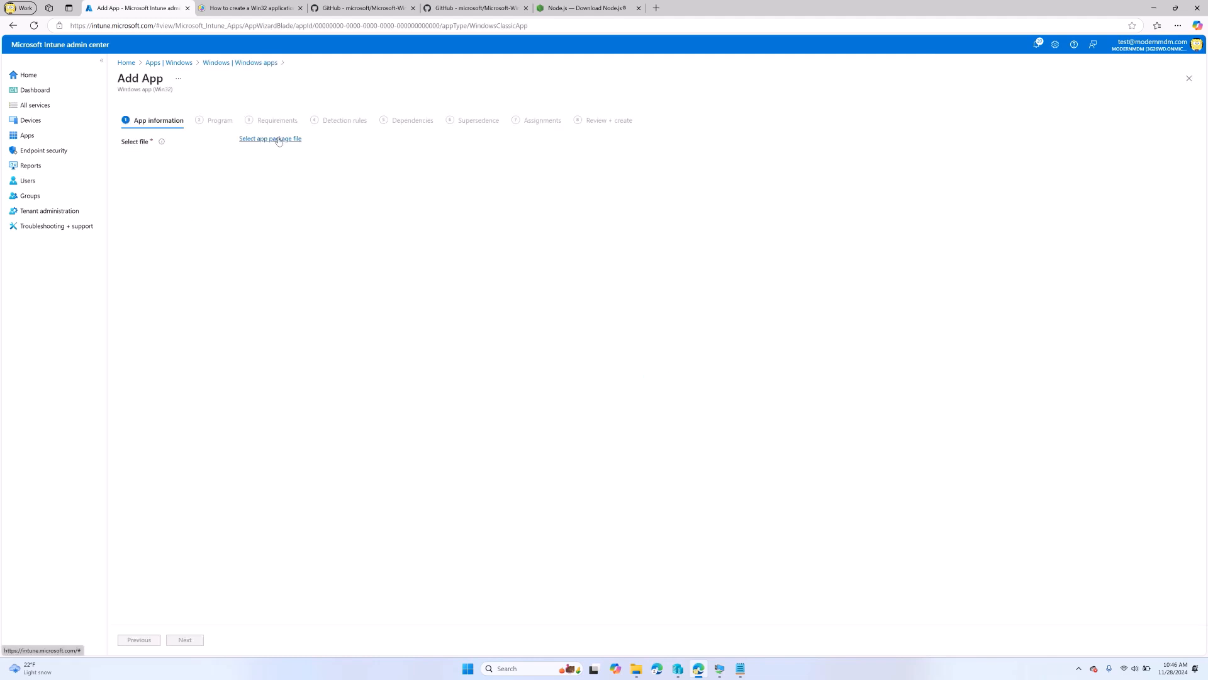
Load node-v20.18.1-x64.intunewin from C:\WINPREP32\Output as the app package file.
{"action": "left_click", "coordinate": [279, 139]}
{"action": "left_click", "coordinate": [1050, 104]}
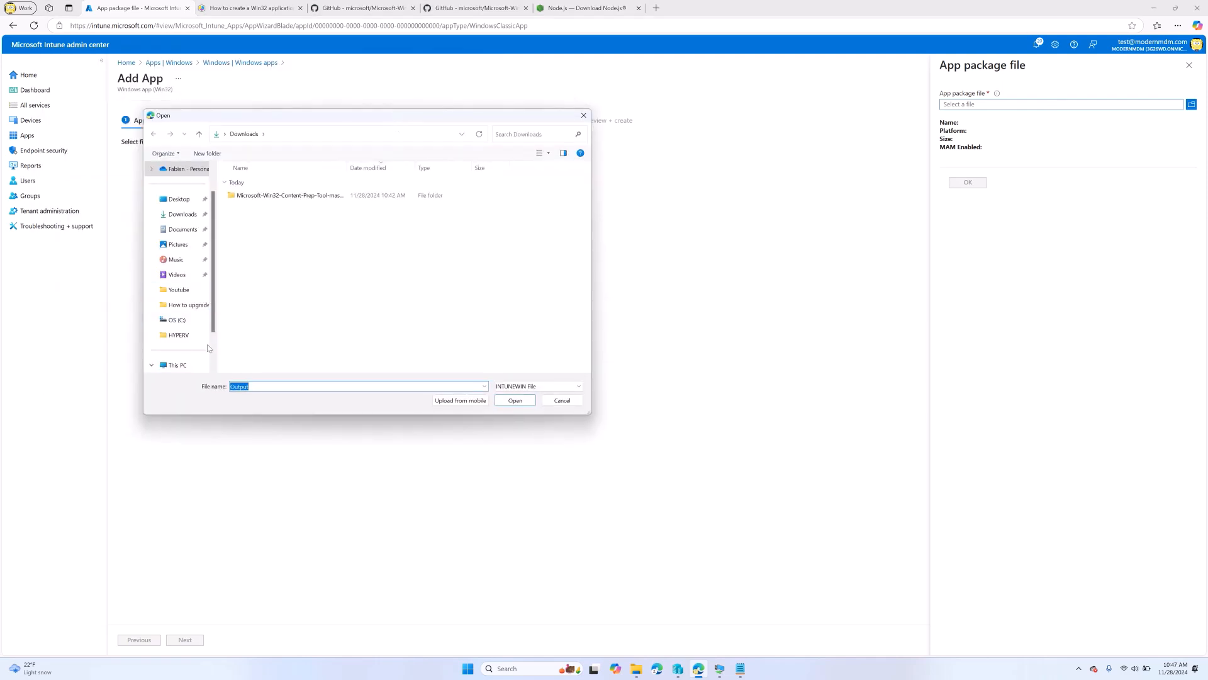
{"action": "scroll", "coordinate": [188, 315], "scroll_direction": "down", "scroll_amount": 1}
{"action": "left_click", "coordinate": [190, 311]}
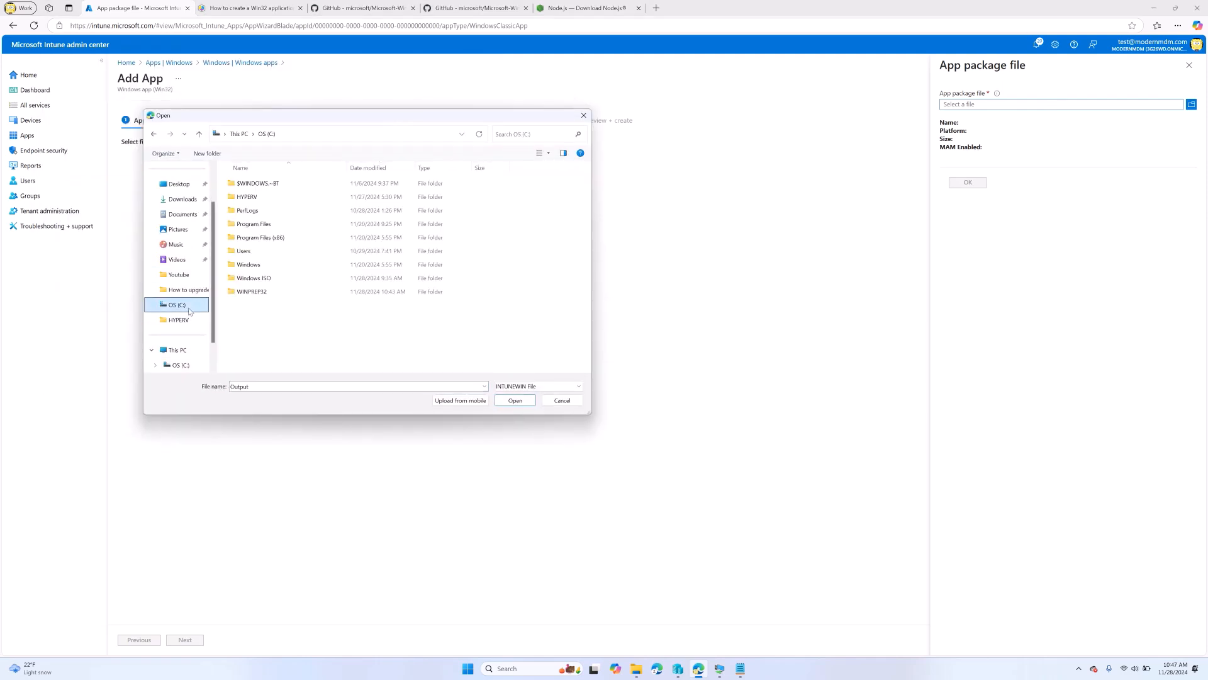
{"action": "double_click", "coordinate": [270, 291]}
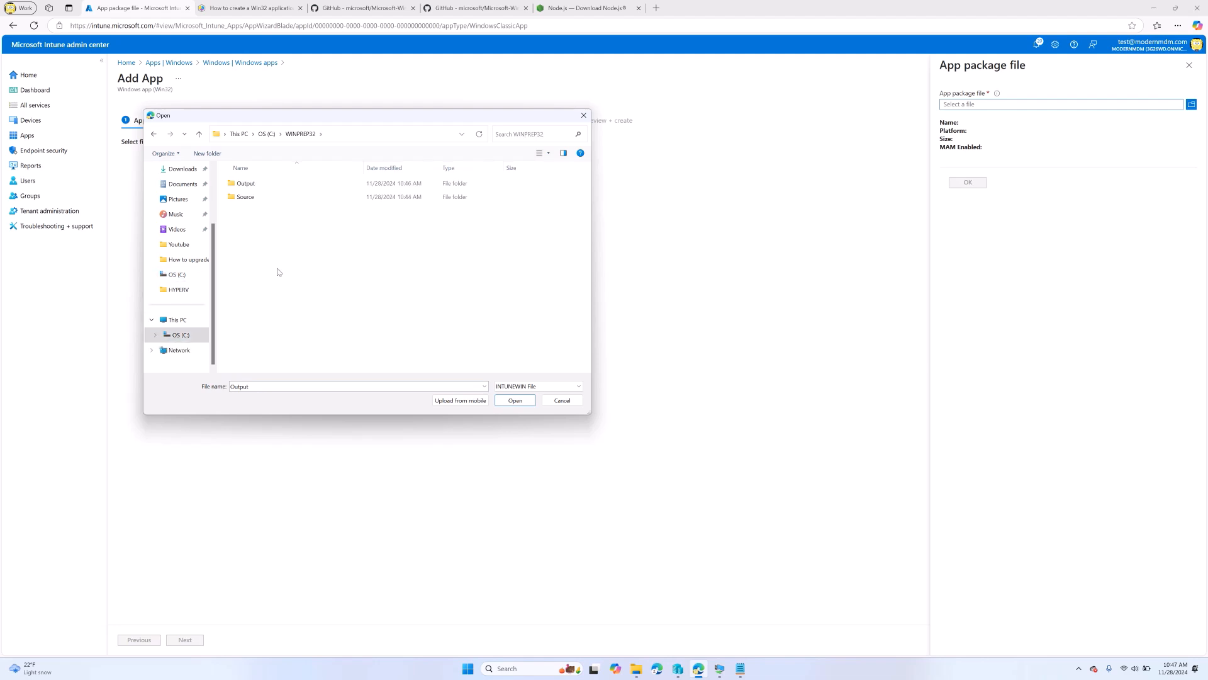
{"action": "double_click", "coordinate": [275, 185]}
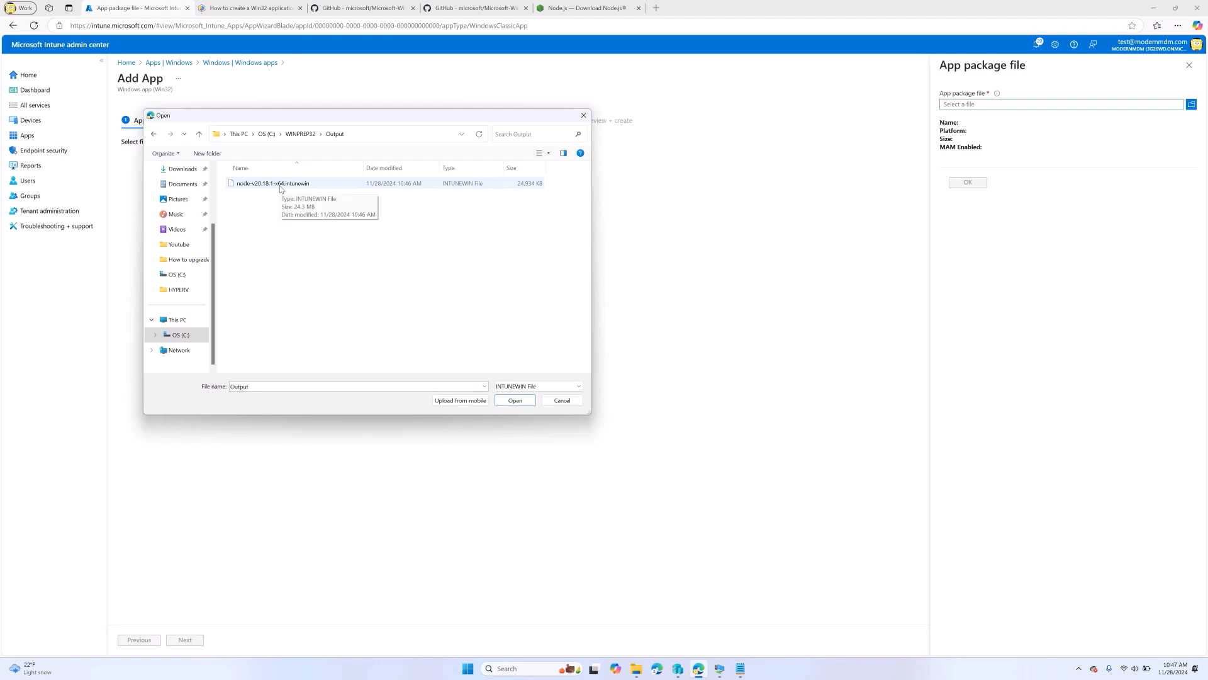
{"action": "double_click", "coordinate": [280, 184]}
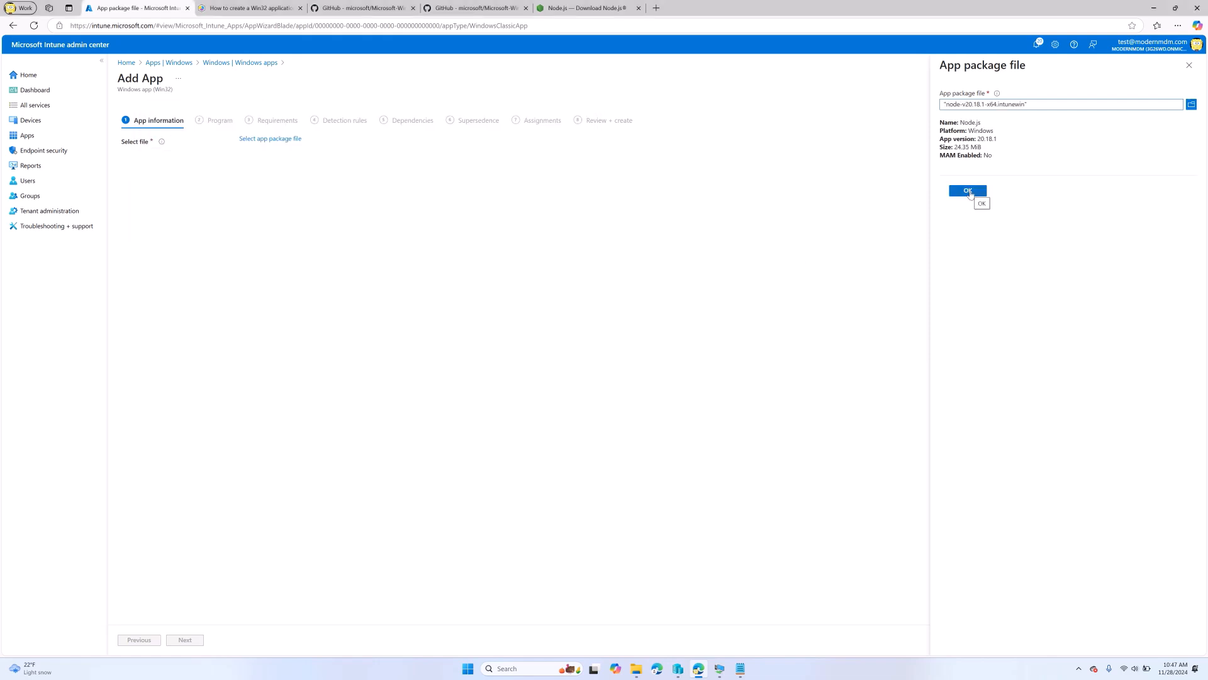
{"action": "left_click", "coordinate": [972, 191]}
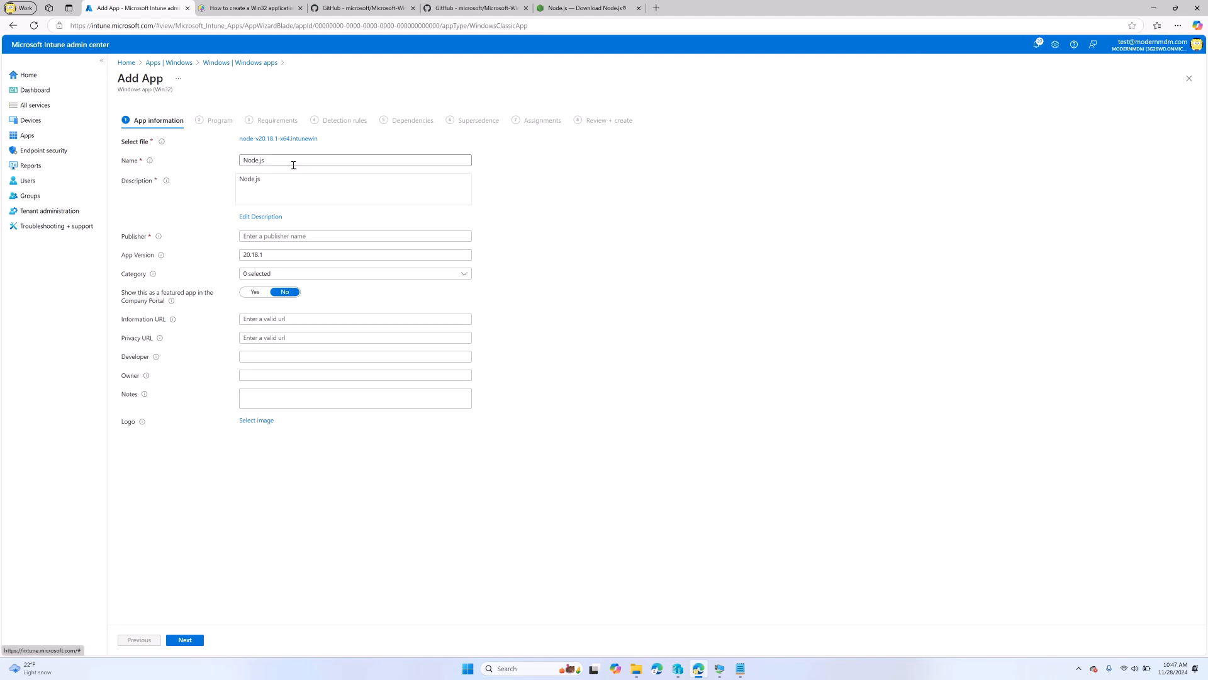
Name the app Node.js 20.18.1 and set its publisher to Node.js.
{"action": "left_click", "coordinate": [333, 164]}
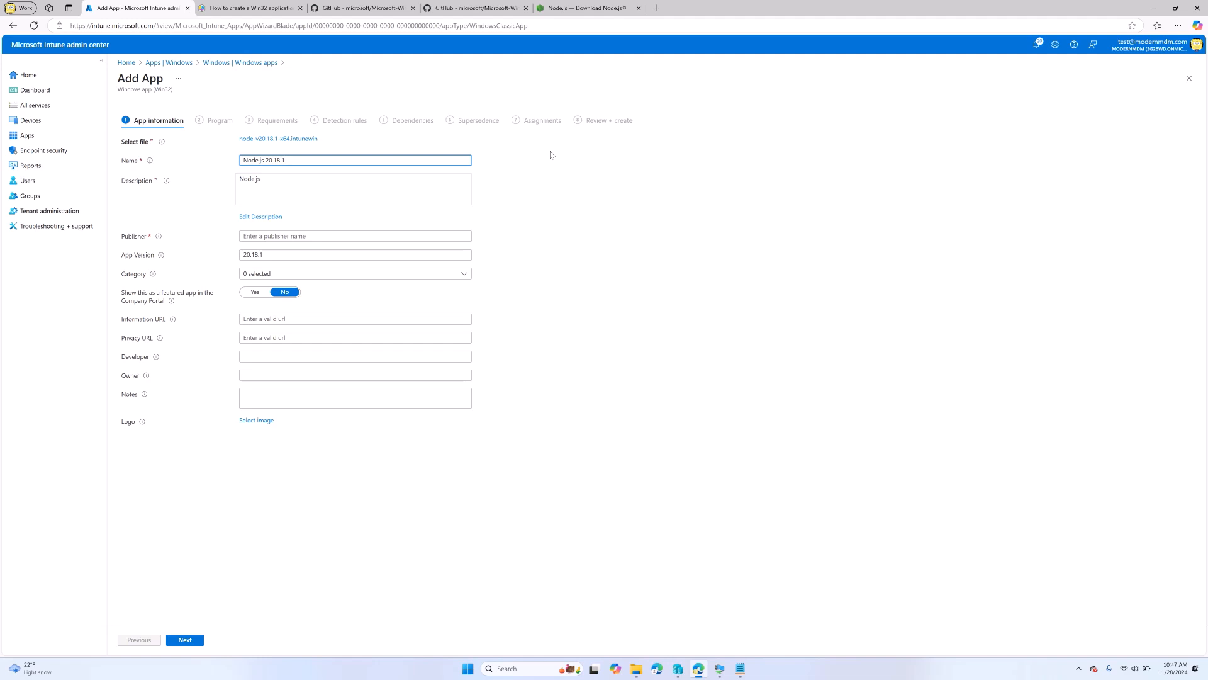
{"action": "left_click", "coordinate": [572, 196]}
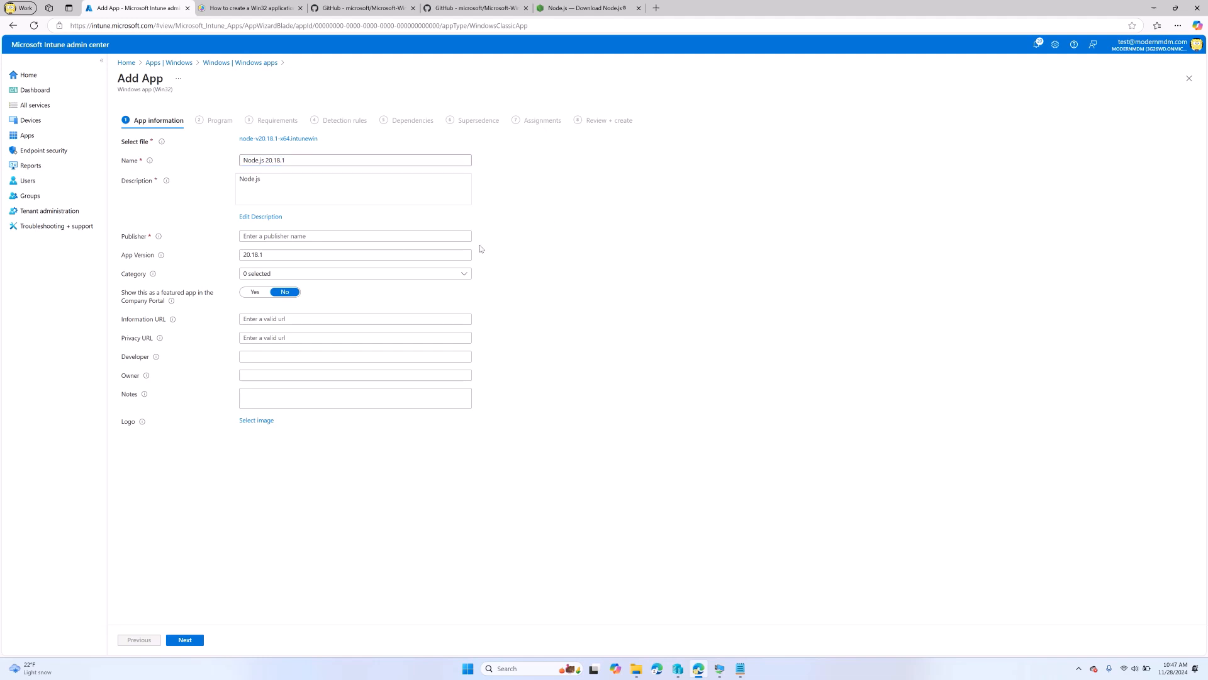
{"action": "left_click", "coordinate": [396, 239]}
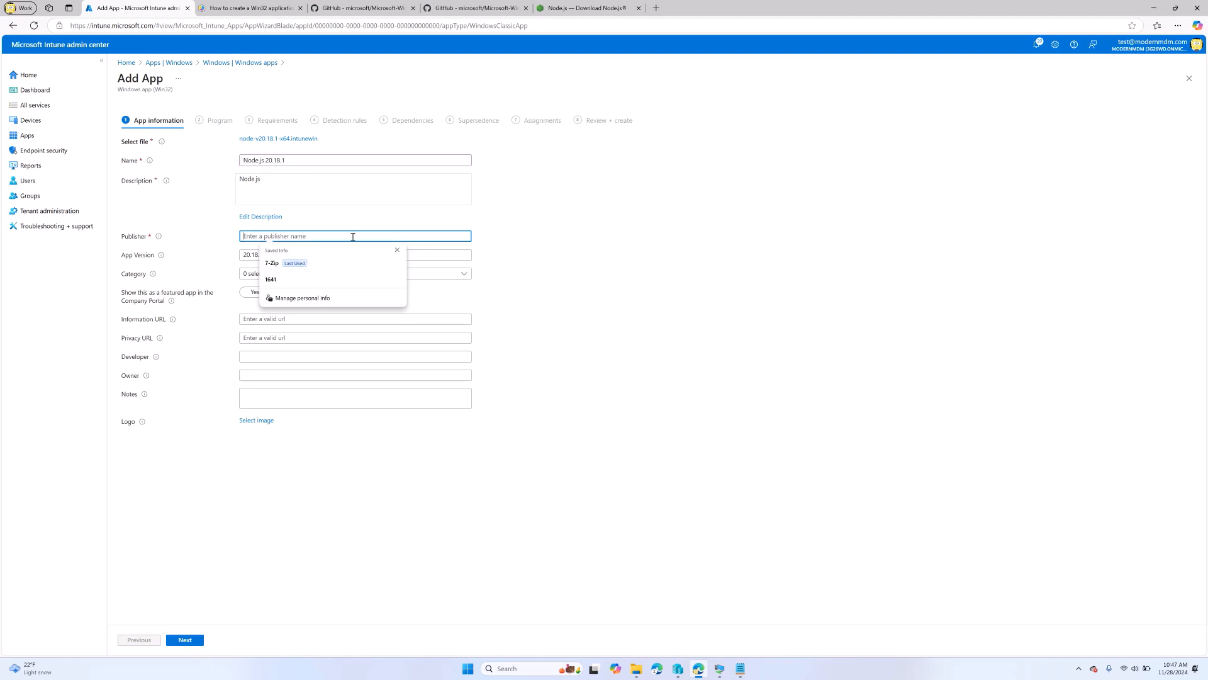
{"action": "type", "text": "Node.js"}
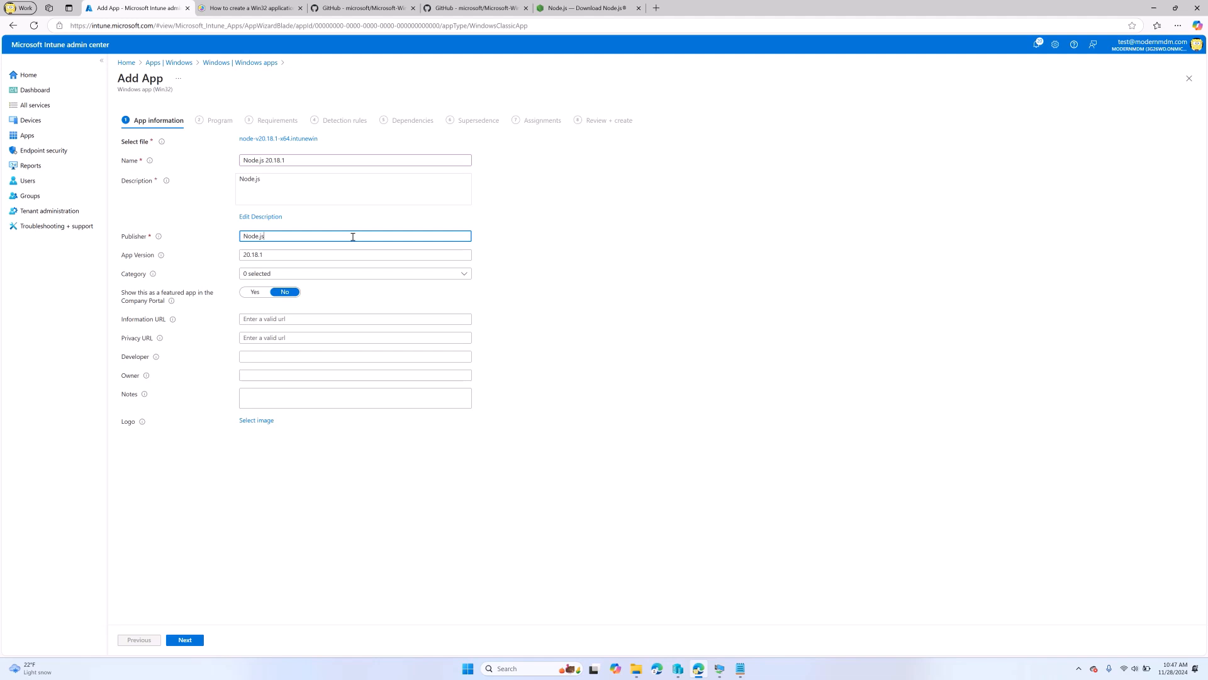
{"action": "left_click", "coordinate": [579, 334]}
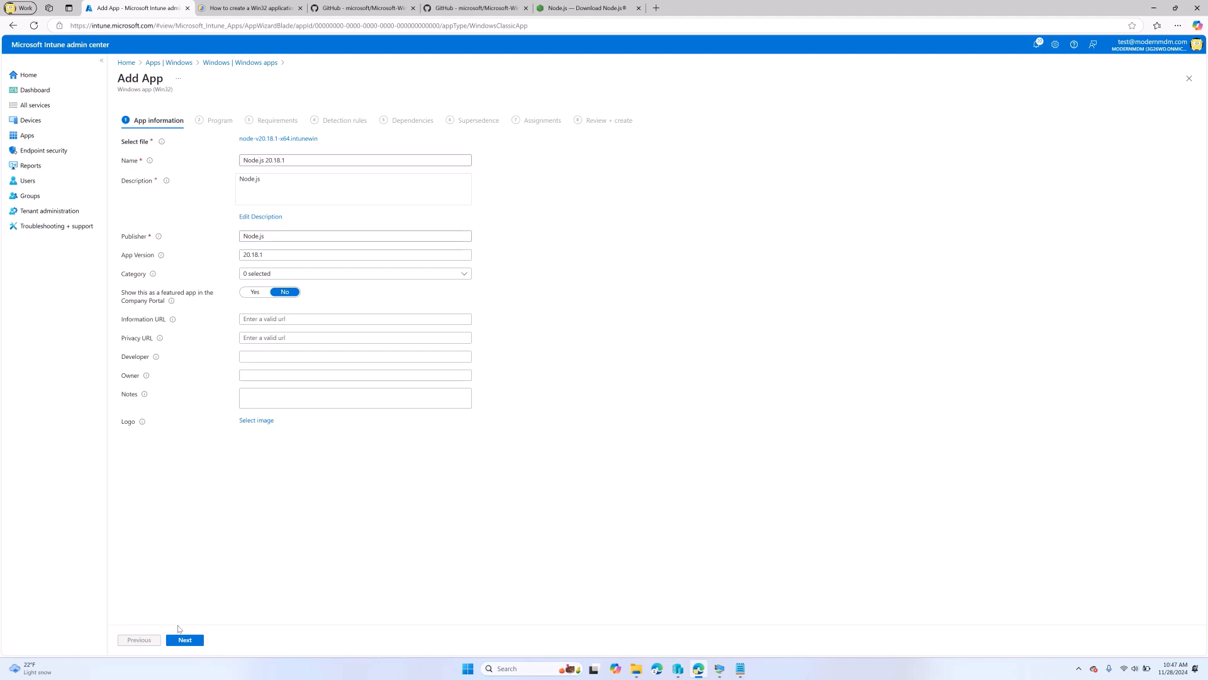
Upload node-js-logo.png from Downloads as the app logo and proceed to the Program settings.
{"action": "left_click", "coordinate": [251, 426]}
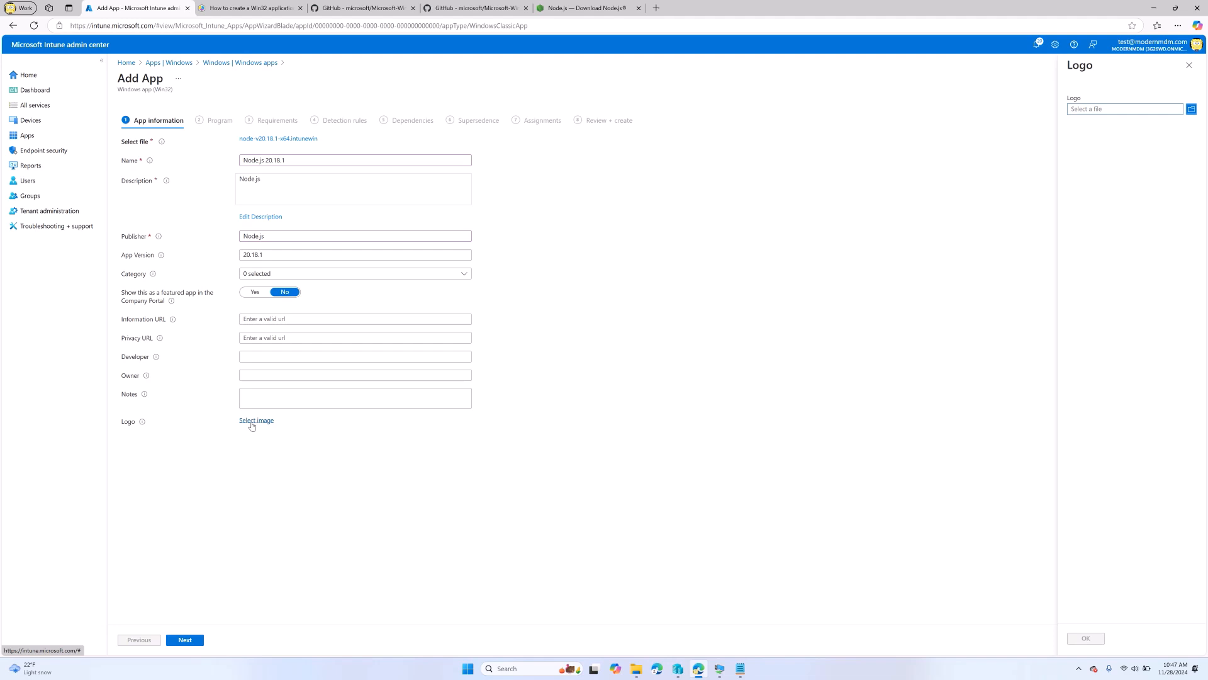
{"action": "left_click", "coordinate": [1113, 112]}
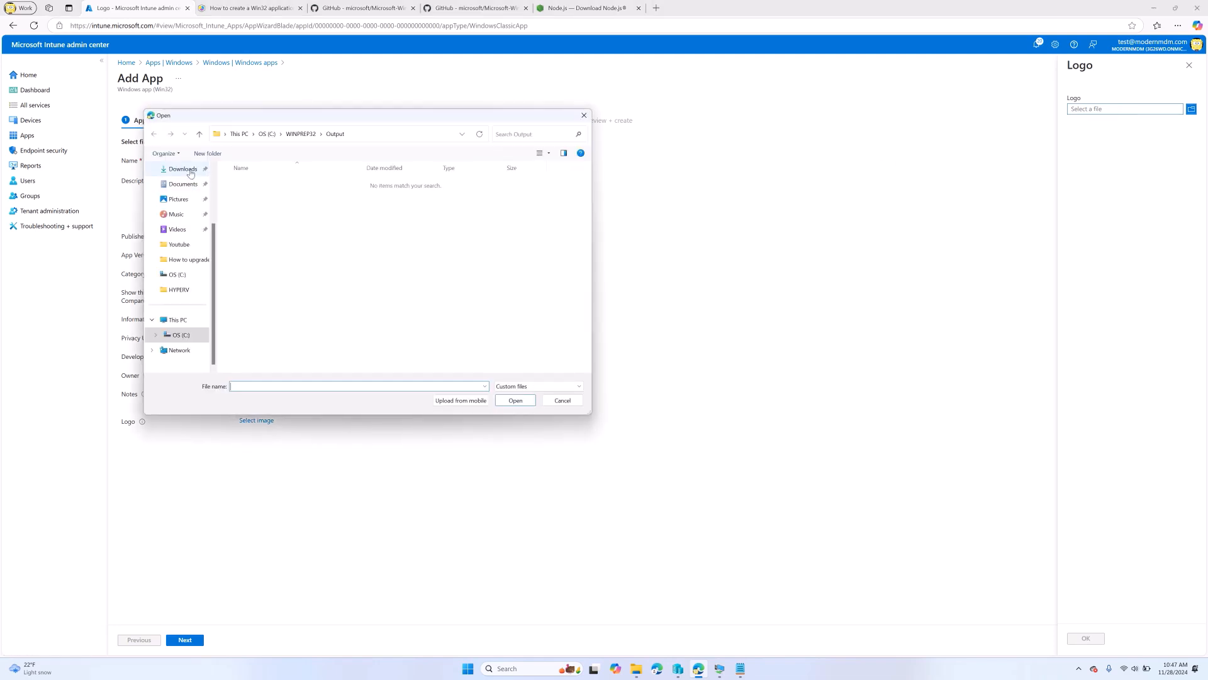
{"action": "left_click", "coordinate": [183, 168]}
{"action": "double_click", "coordinate": [277, 195]}
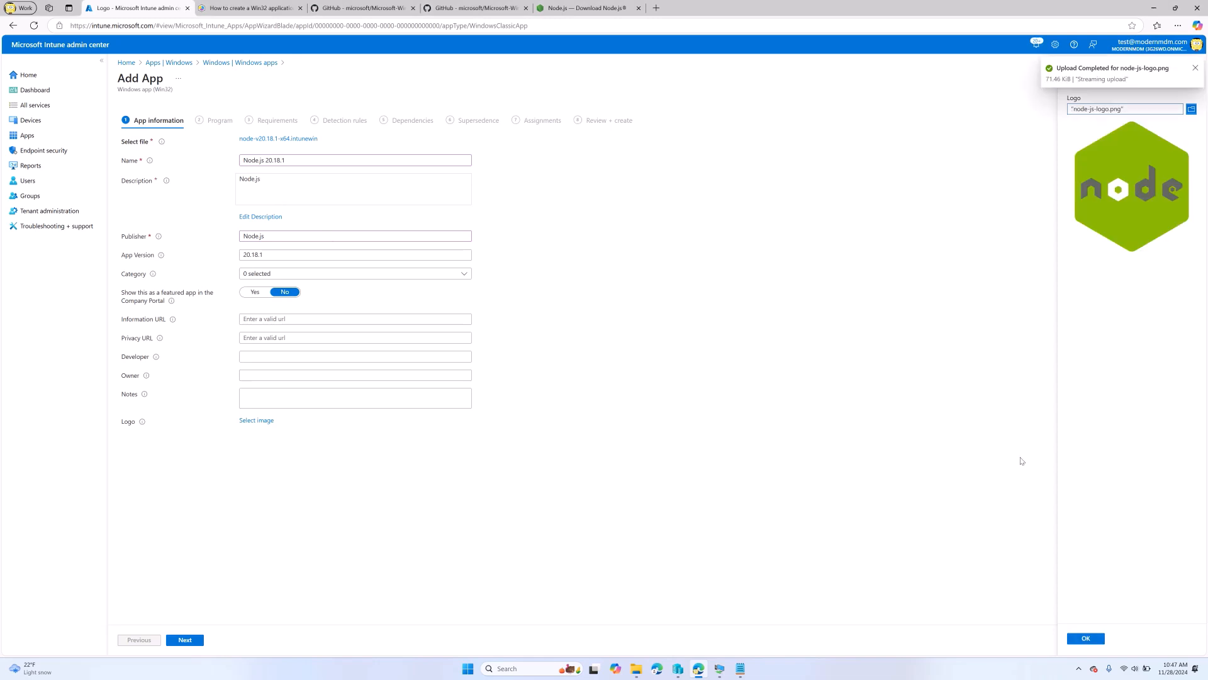
{"action": "left_click", "coordinate": [1098, 639]}
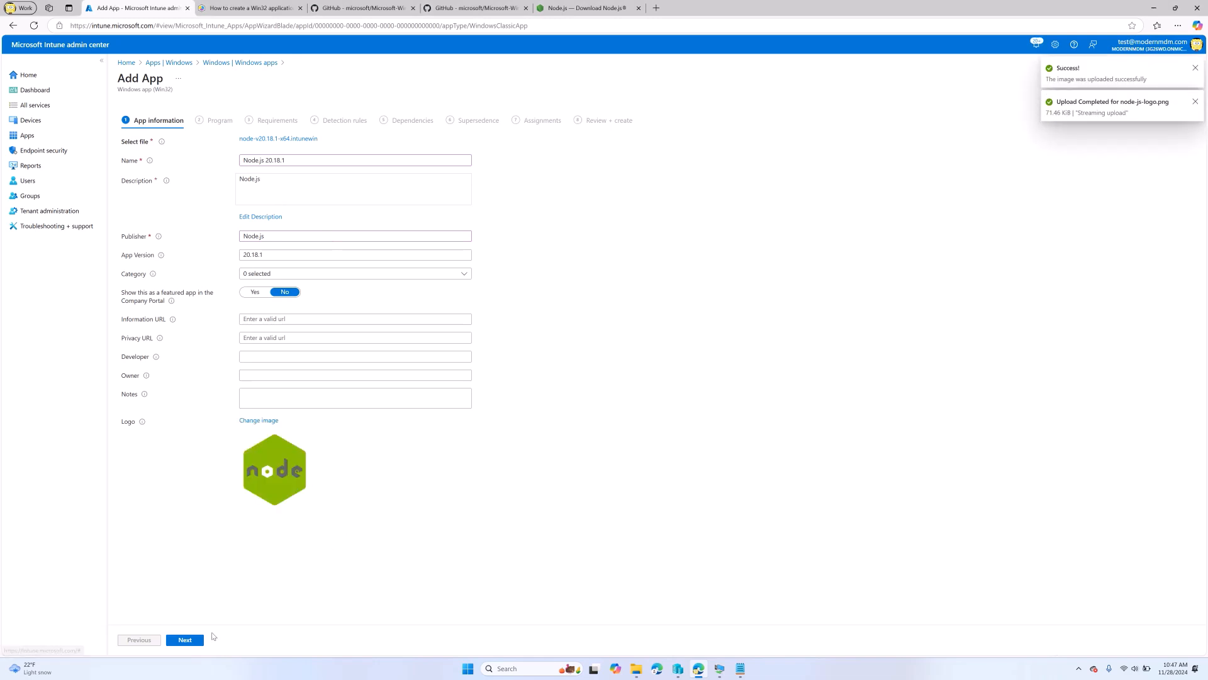
{"action": "left_click", "coordinate": [192, 641]}
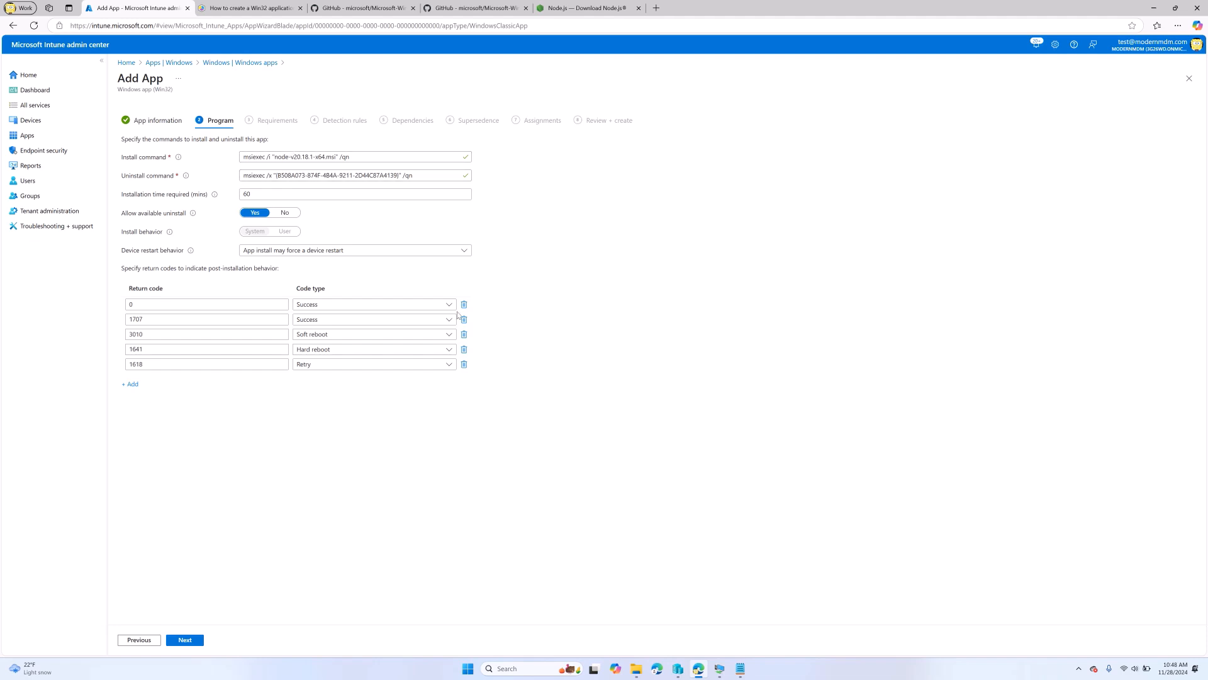
Keep the default program settings and require 64-bit architecture with Windows 10 20H2 as the minimum operating system.
{"action": "left_click", "coordinate": [192, 641]}
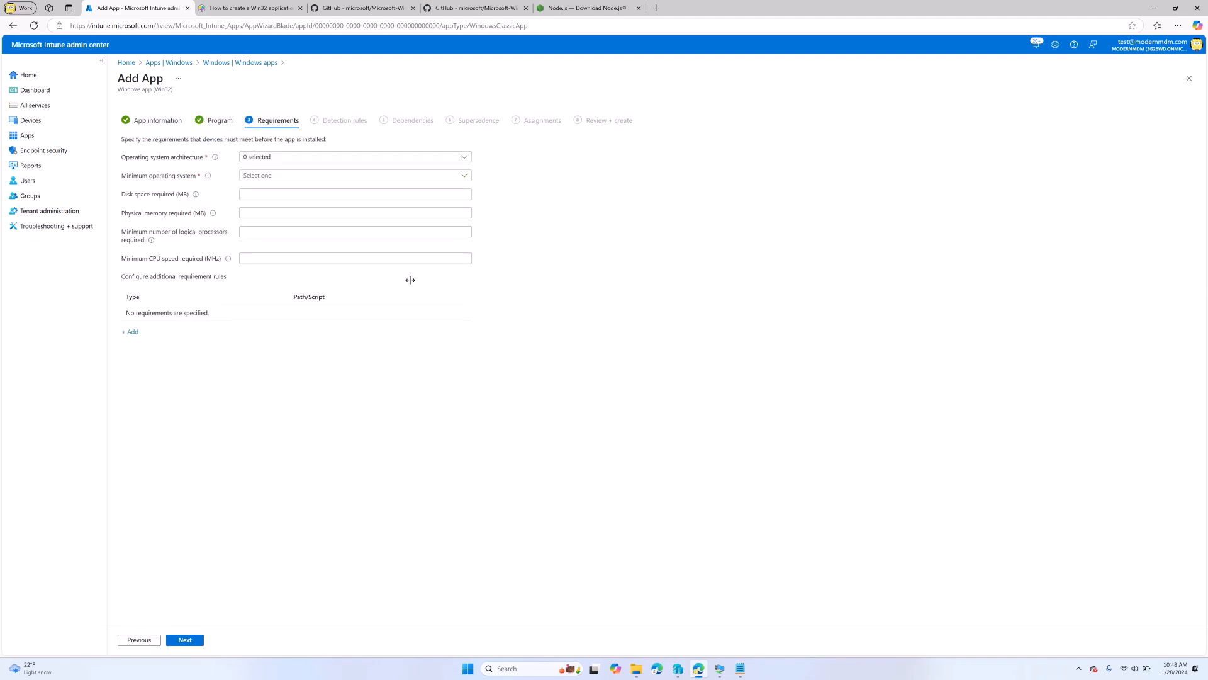
{"action": "left_click", "coordinate": [303, 163]}
{"action": "left_click", "coordinate": [264, 185]}
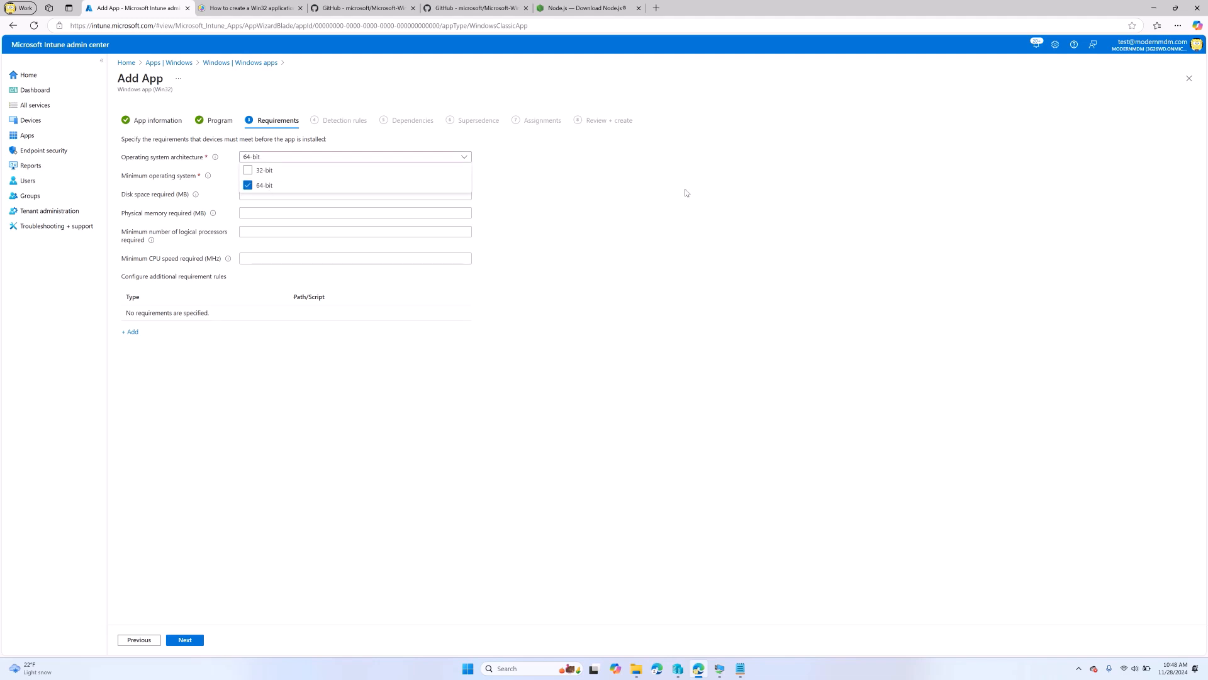
{"action": "left_click", "coordinate": [687, 193]}
{"action": "left_click", "coordinate": [415, 179]}
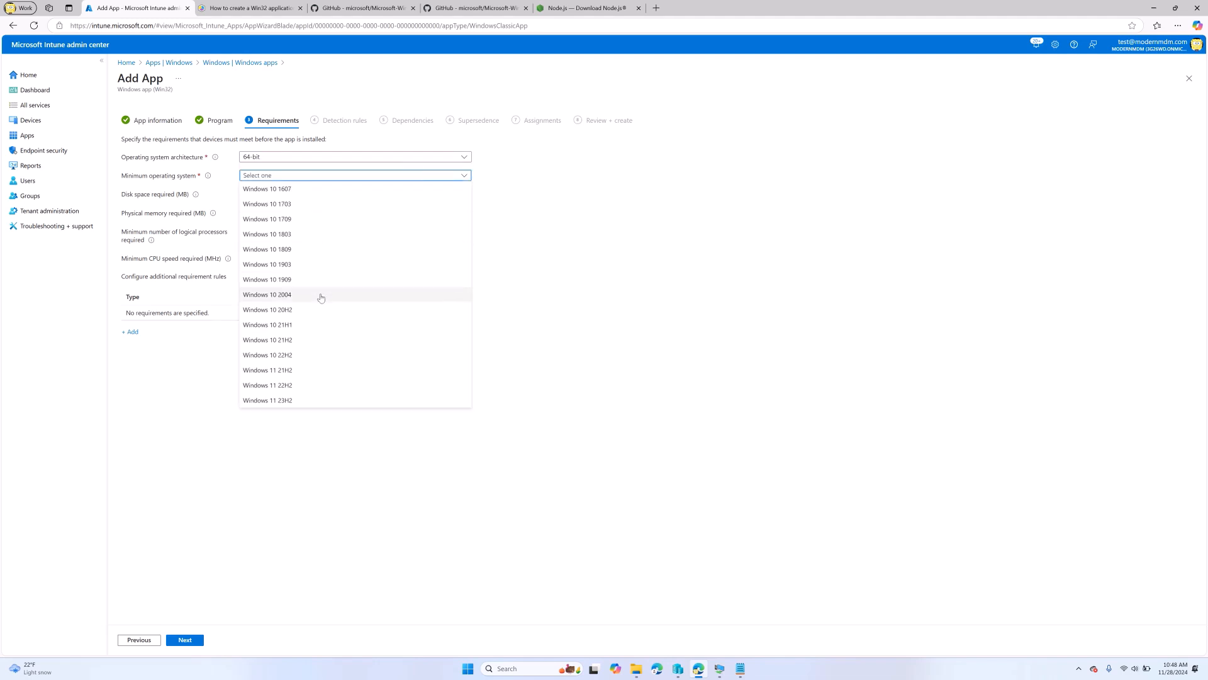
{"action": "left_click", "coordinate": [303, 311]}
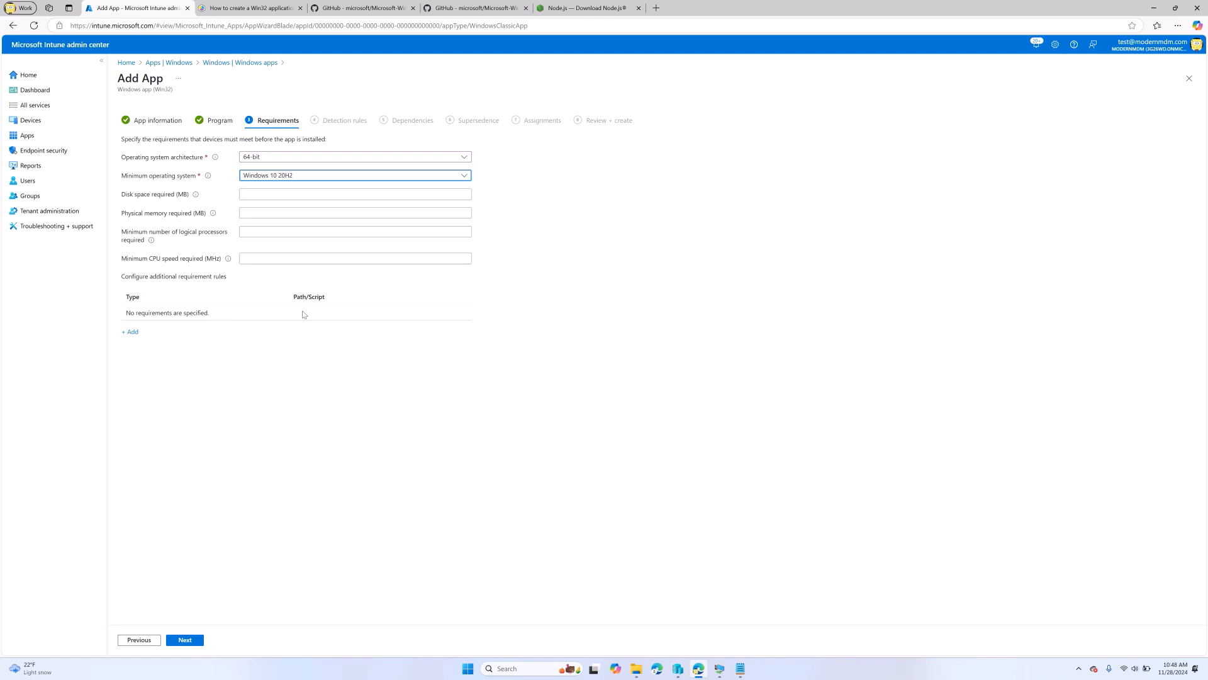
{"action": "left_click", "coordinate": [192, 643]}
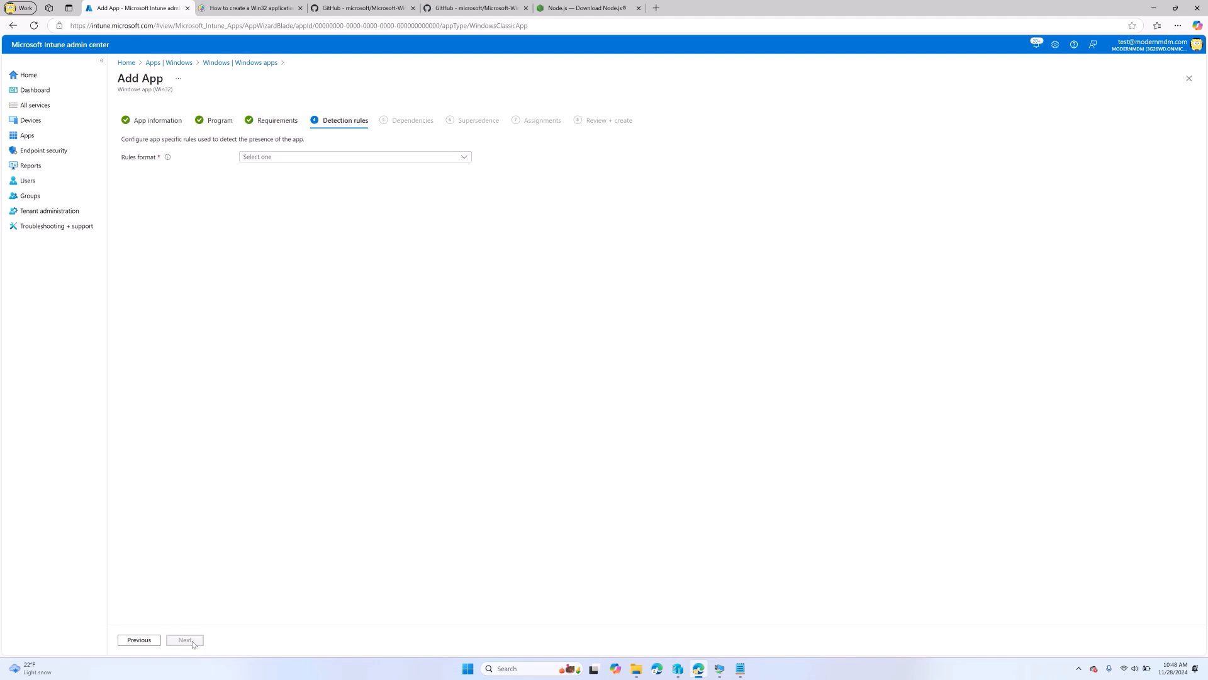
Configure detection rules manually by adding an MSI rule with the prefilled product code and no version check.
{"action": "left_click", "coordinate": [412, 162]}
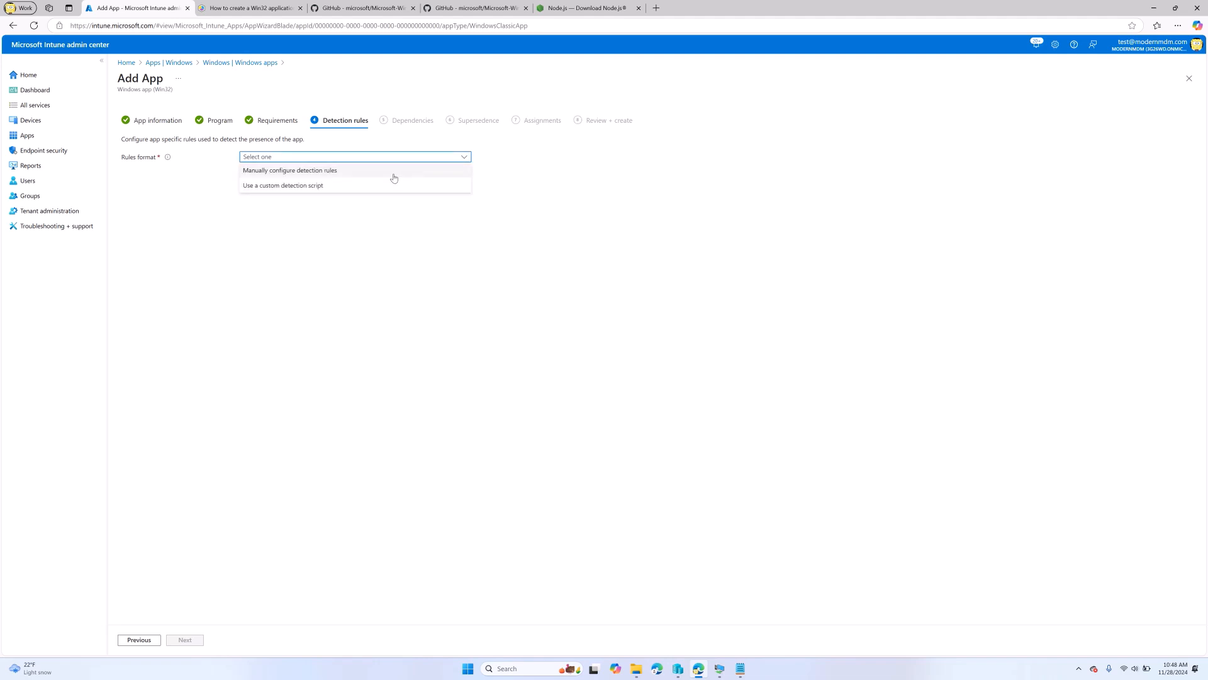
{"action": "left_click", "coordinate": [394, 178]}
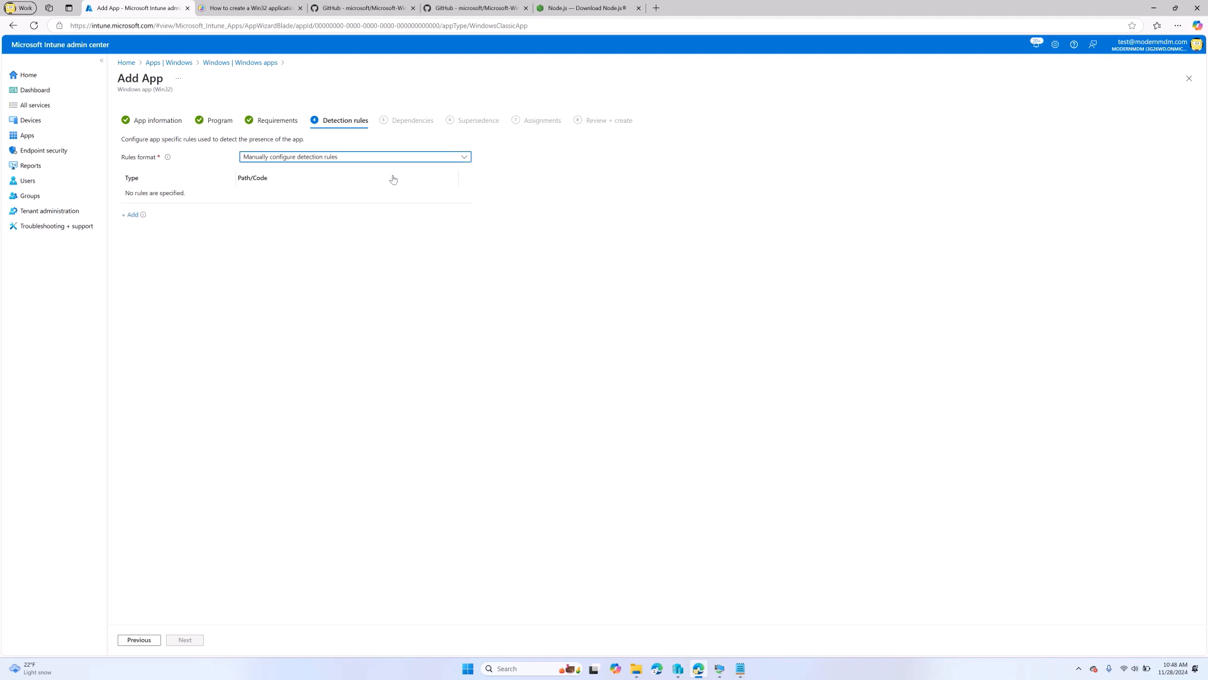
{"action": "left_click", "coordinate": [130, 214]}
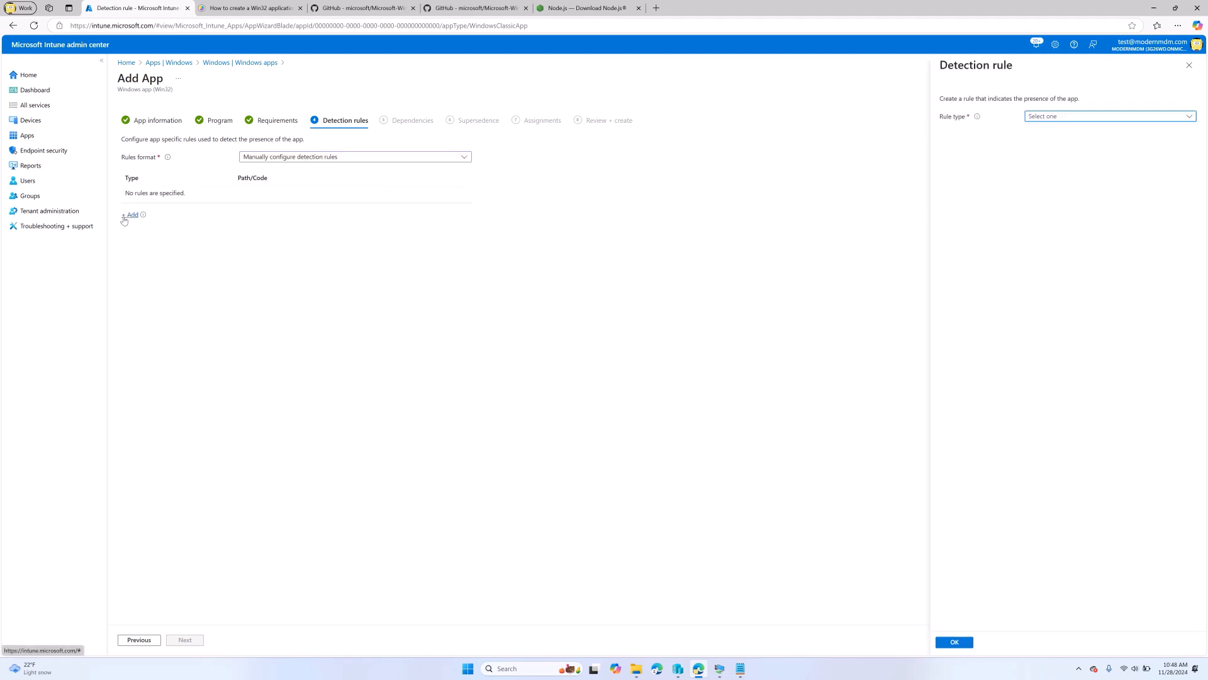
{"action": "left_click", "coordinate": [1061, 119]}
{"action": "left_click", "coordinate": [1056, 130]}
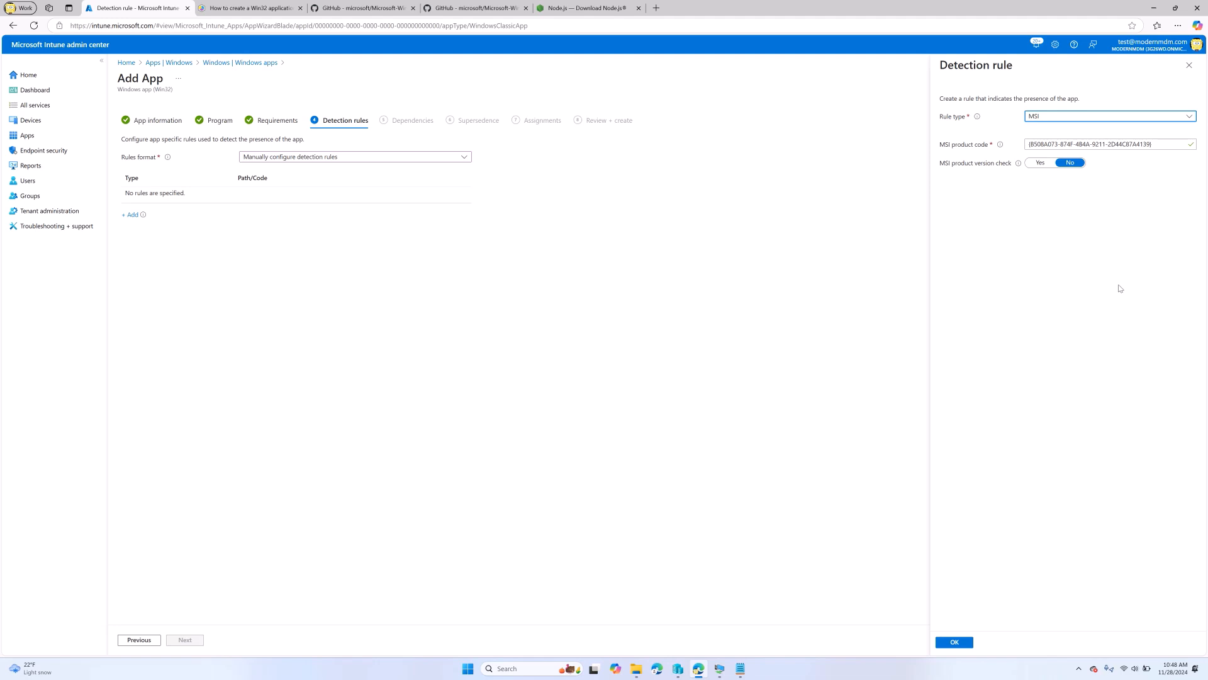
{"action": "left_click", "coordinate": [955, 642]}
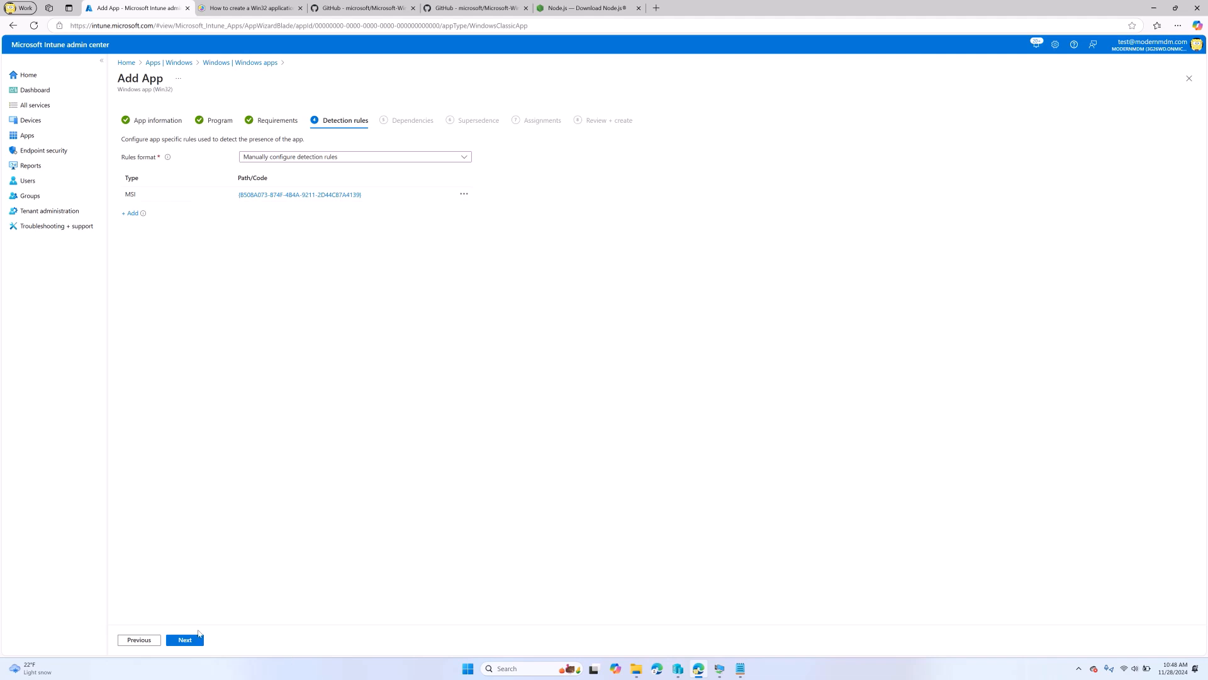
{"action": "left_click", "coordinate": [185, 639]}
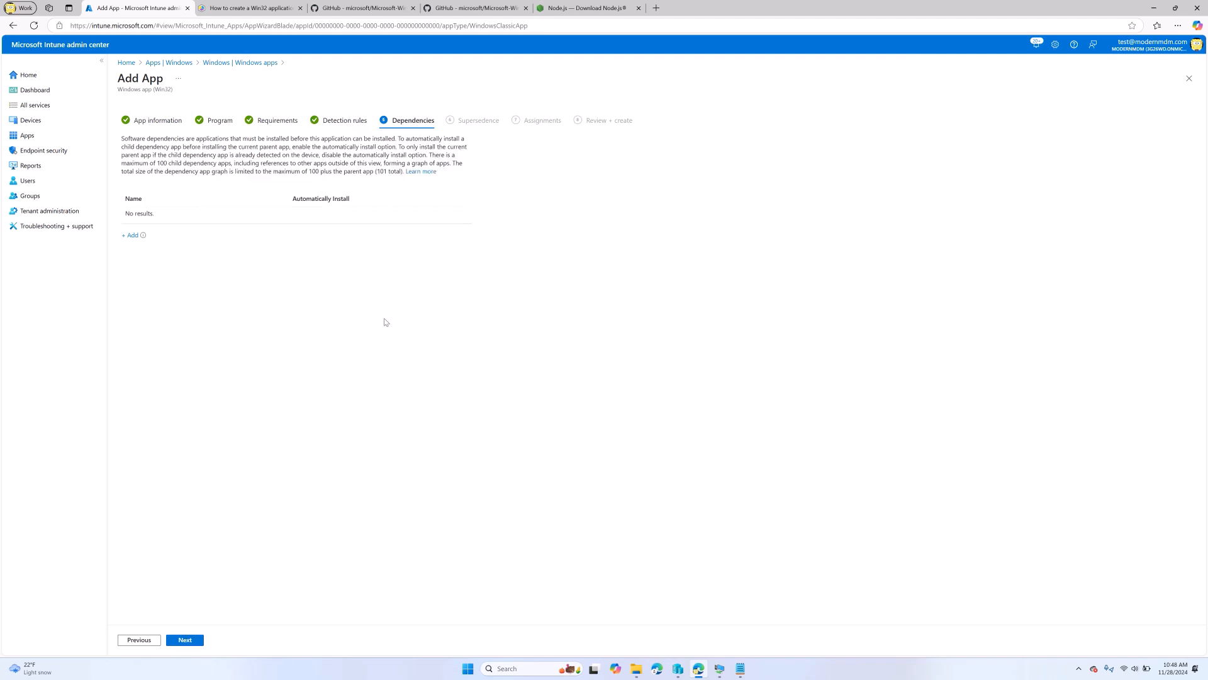
Leave dependencies and supersedence empty, make the app available for enrolled devices to all users, and create it.
{"action": "left_click", "coordinate": [190, 640]}
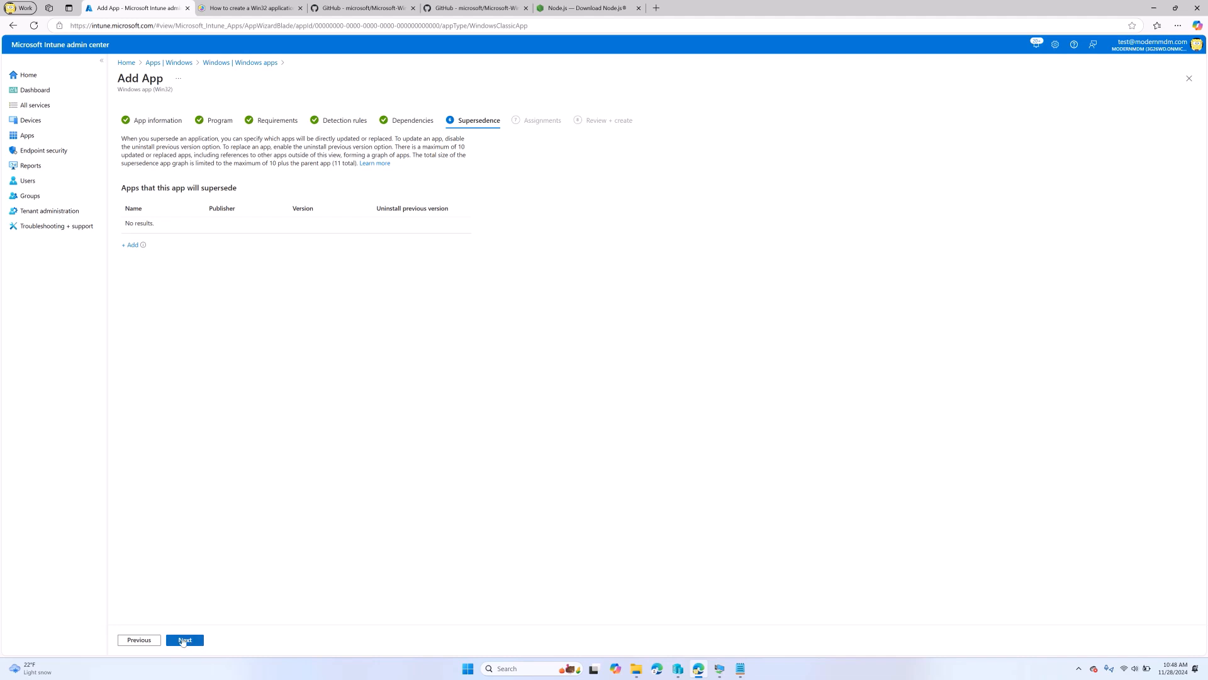
{"action": "left_click", "coordinate": [184, 640]}
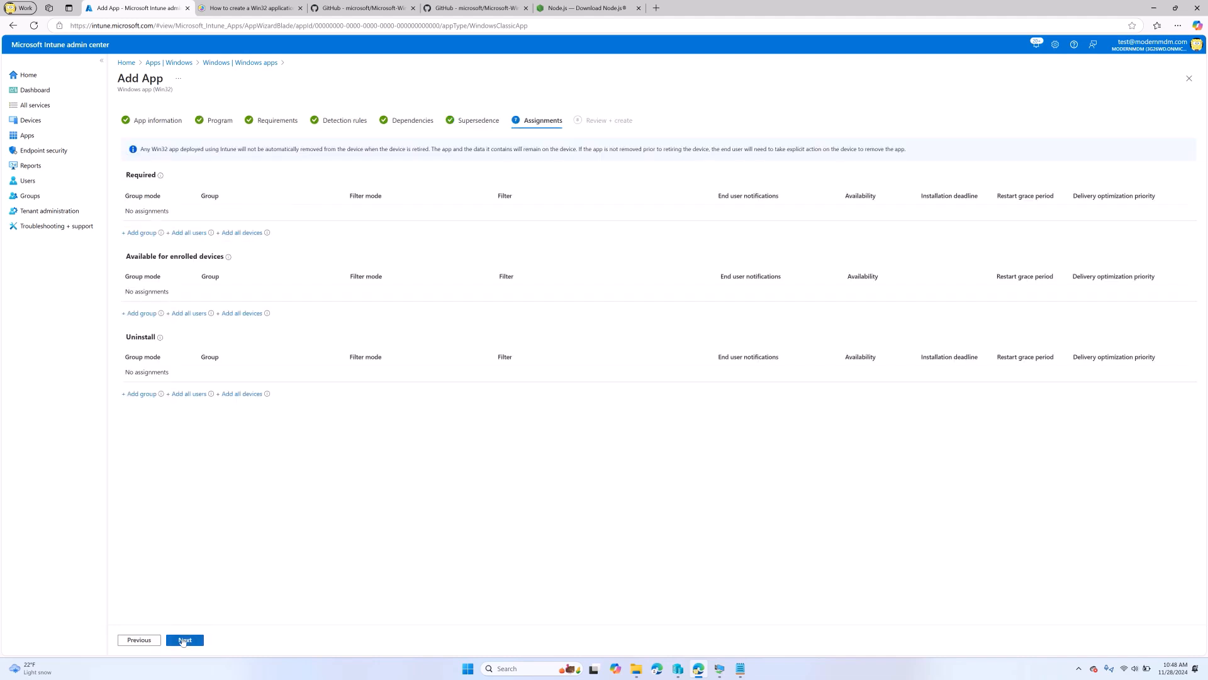
{"action": "left_click", "coordinate": [139, 314]}
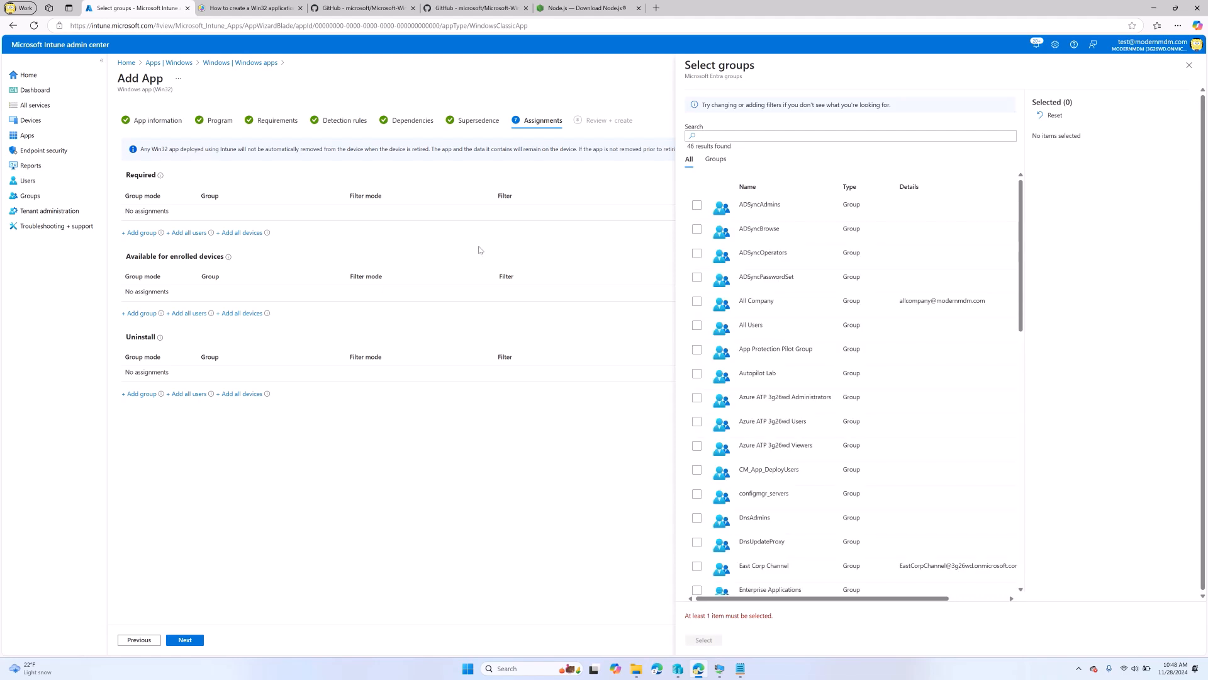
{"action": "left_click", "coordinate": [1189, 65]}
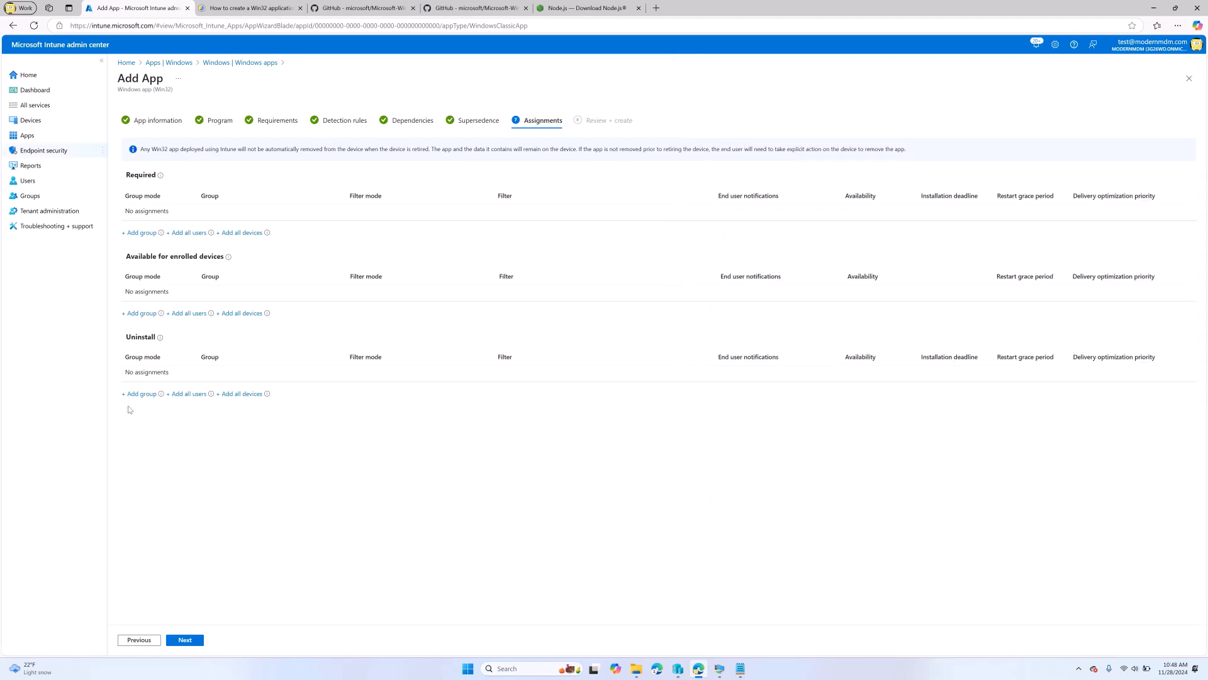
{"action": "left_click", "coordinate": [187, 313]}
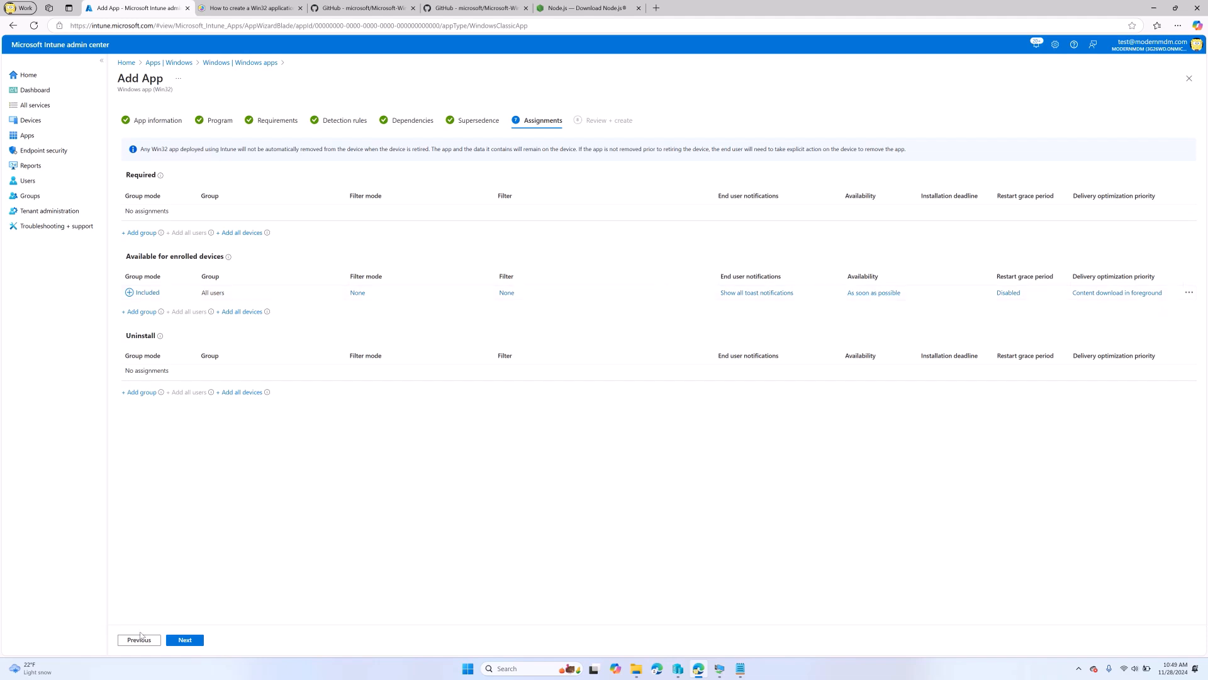
{"action": "left_click", "coordinate": [198, 640]}
{"action": "left_click", "coordinate": [185, 640]}
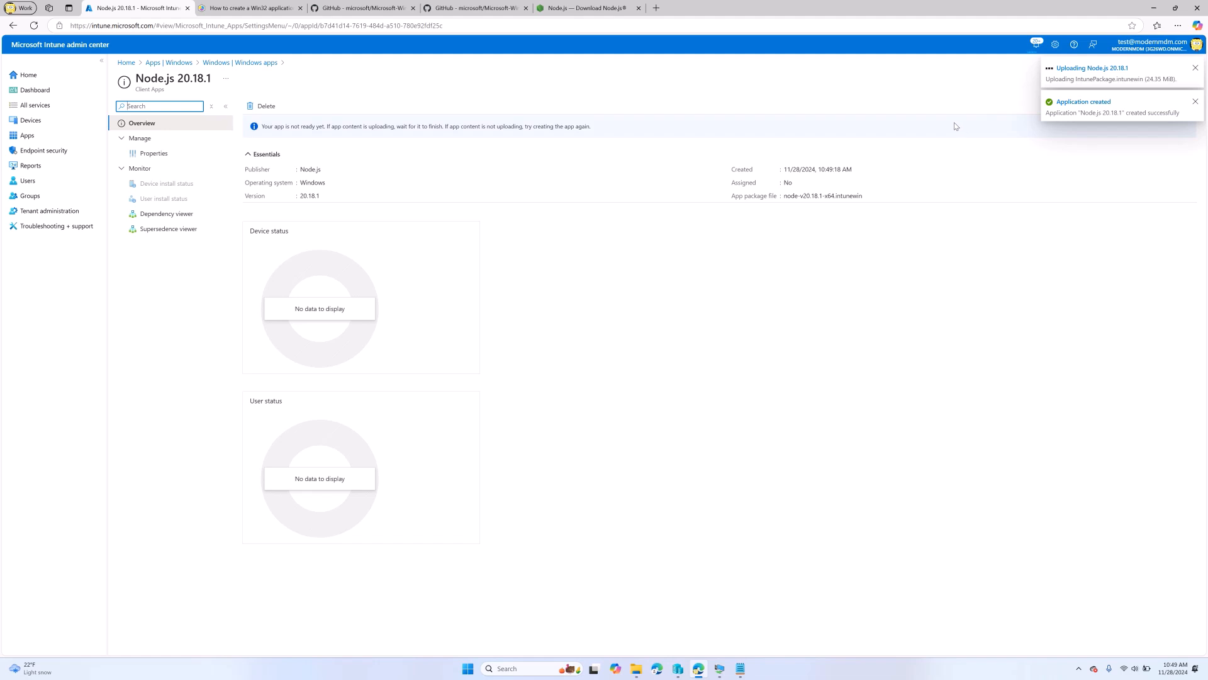
Open the WINDOWS-01 device from the Windows devices list and start a sync on it.
{"action": "left_click", "coordinate": [50, 120]}
{"action": "left_click", "coordinate": [302, 163]}
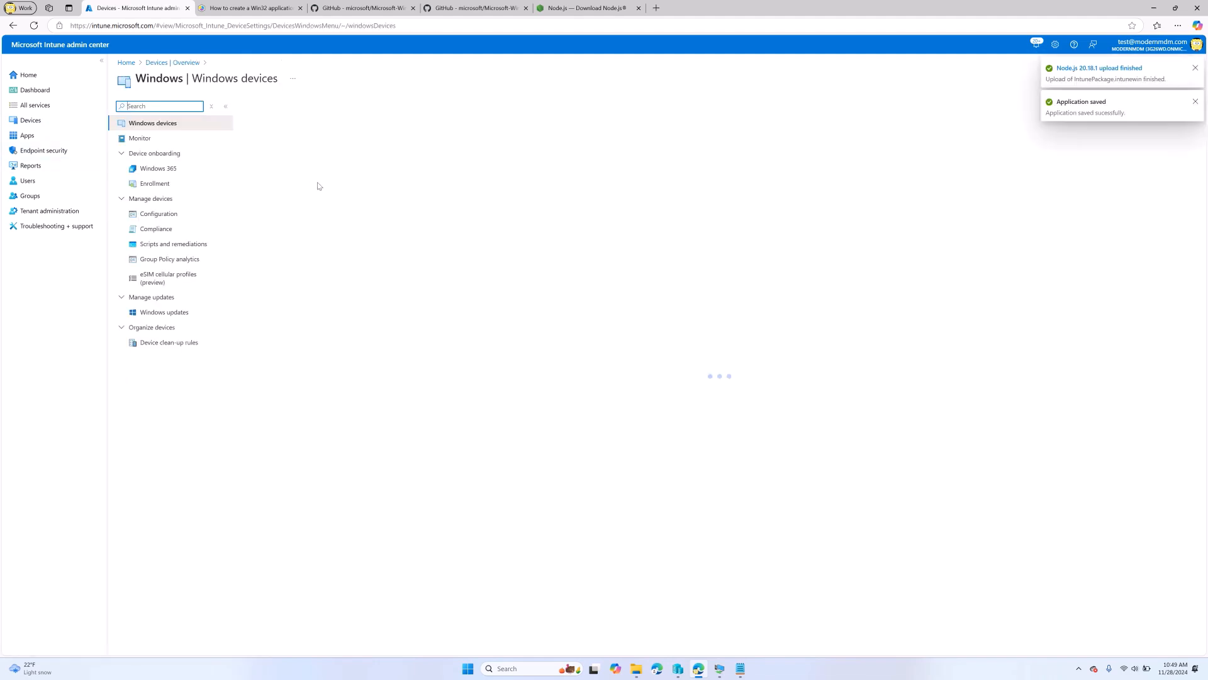
{"action": "left_click", "coordinate": [267, 200]}
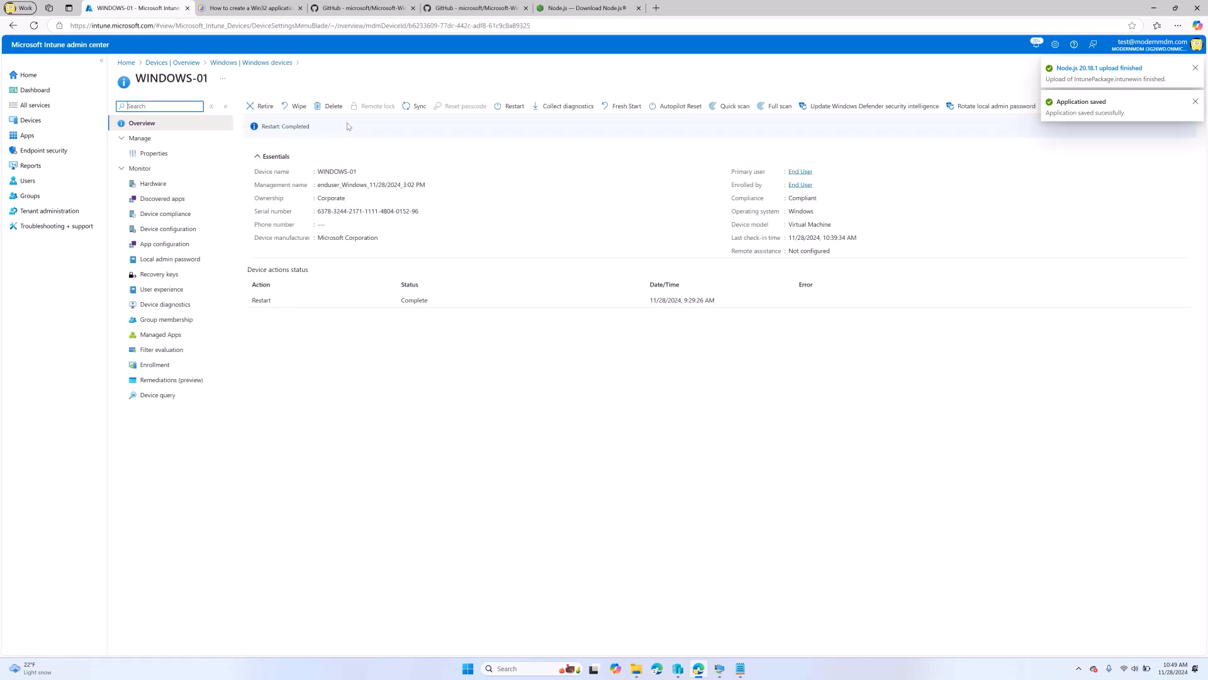
{"action": "left_click", "coordinate": [416, 105]}
{"action": "left_click", "coordinate": [262, 166]}
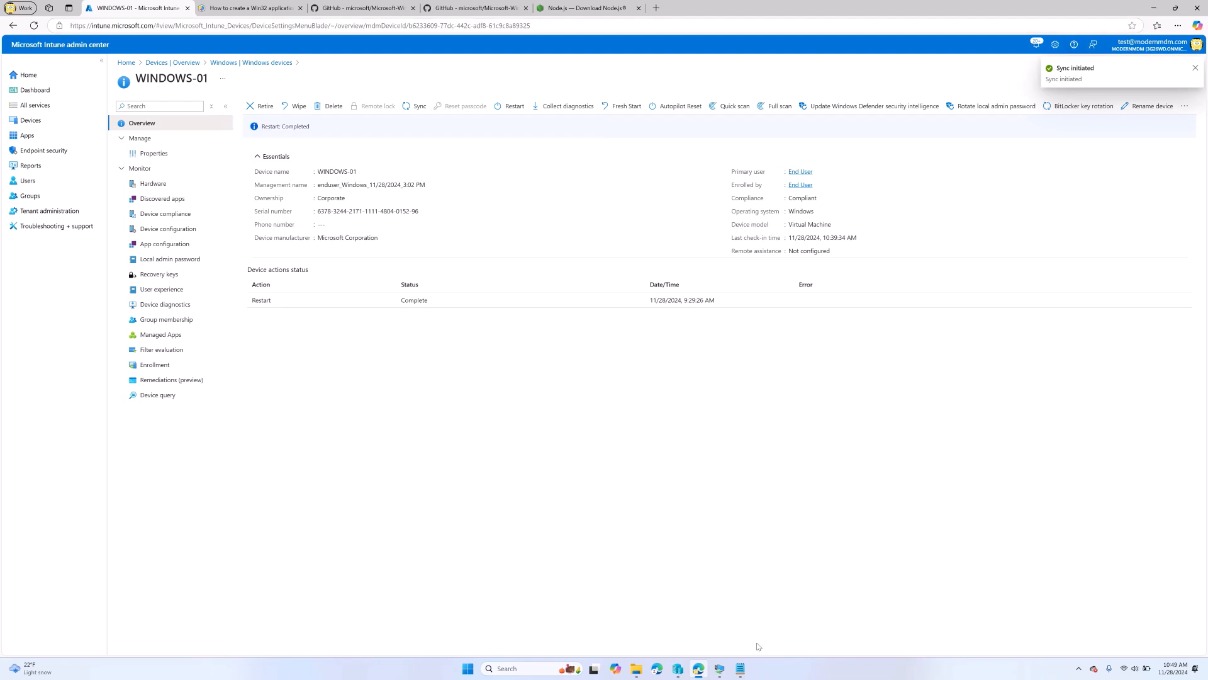
Switch to the WINDOWS-01 virtual machine and sync the device from the Company Portal settings.
{"action": "left_click", "coordinate": [721, 668]}
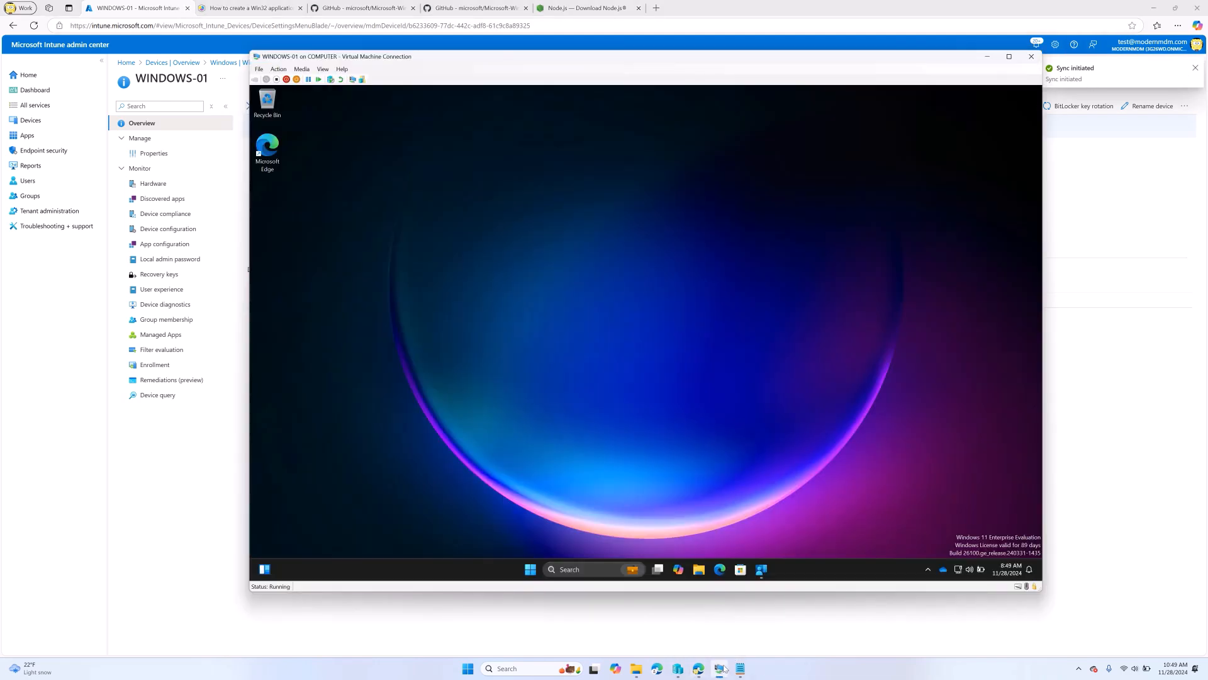
{"action": "left_click", "coordinate": [761, 569]}
{"action": "left_click", "coordinate": [511, 234]}
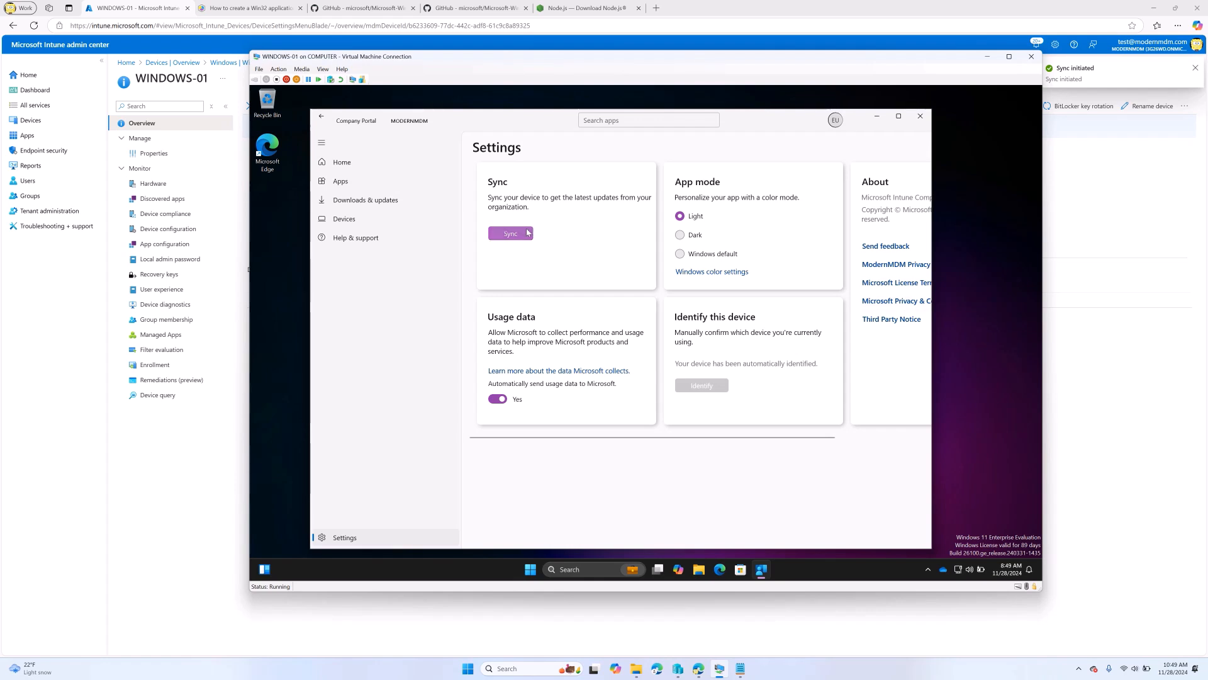
Install Node.js 20.18.1 from the Company Portal's app list.
{"action": "left_click", "coordinate": [356, 164]}
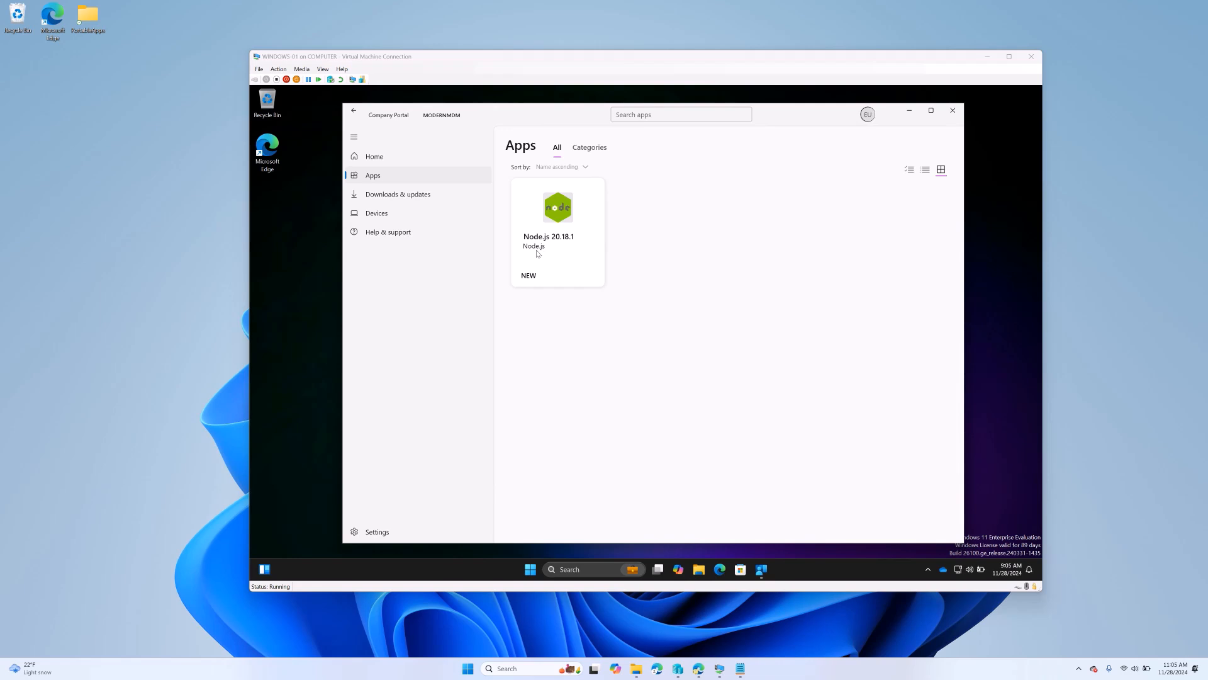
{"action": "left_click", "coordinate": [575, 244]}
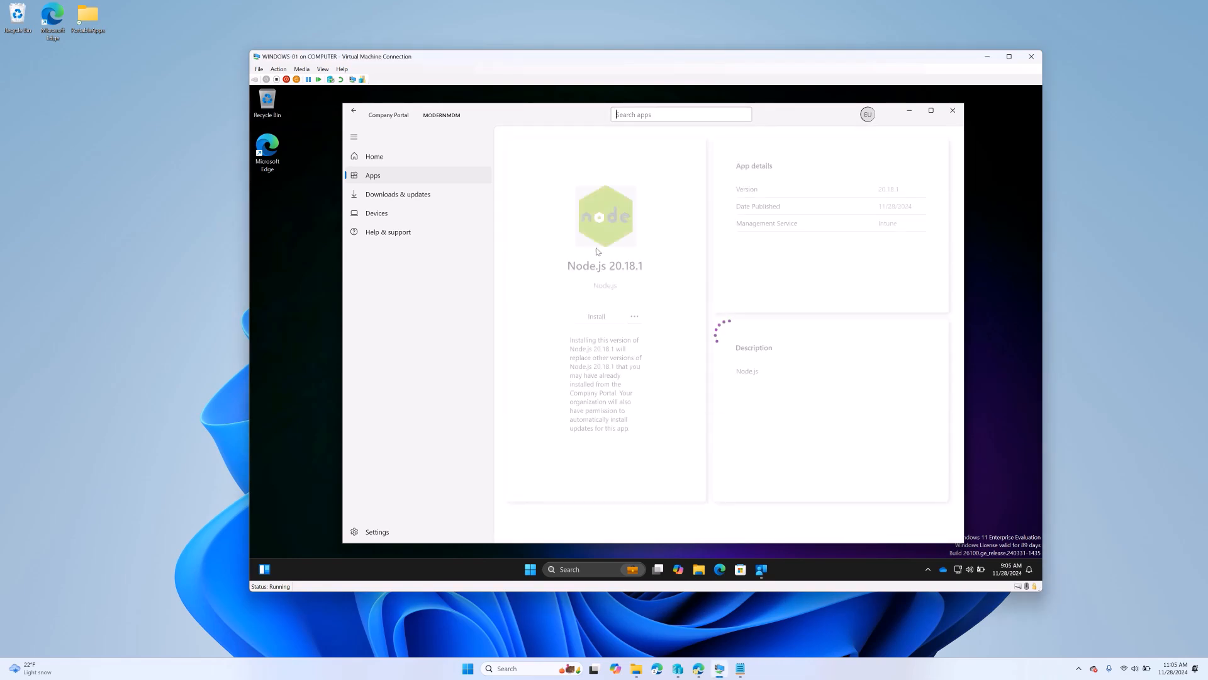
{"action": "left_click", "coordinate": [598, 317]}
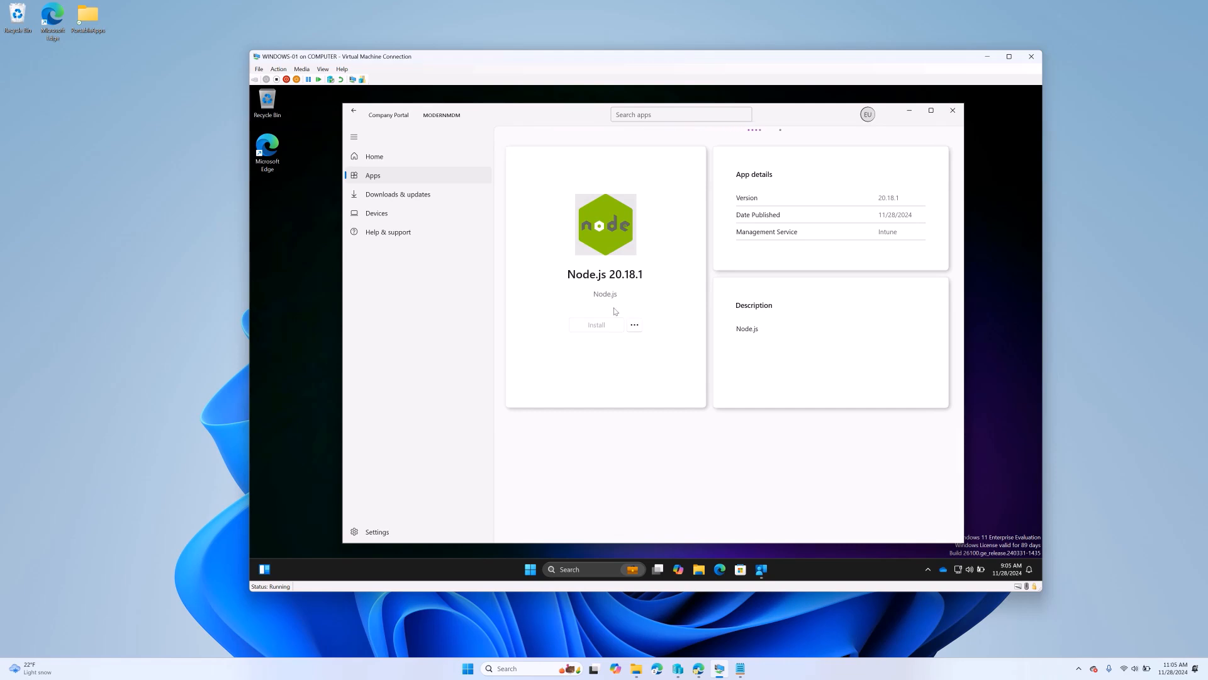
Open Programs and Features in the virtual machine's Control Panel to check the installed programs.
{"action": "left_click", "coordinate": [599, 572]}
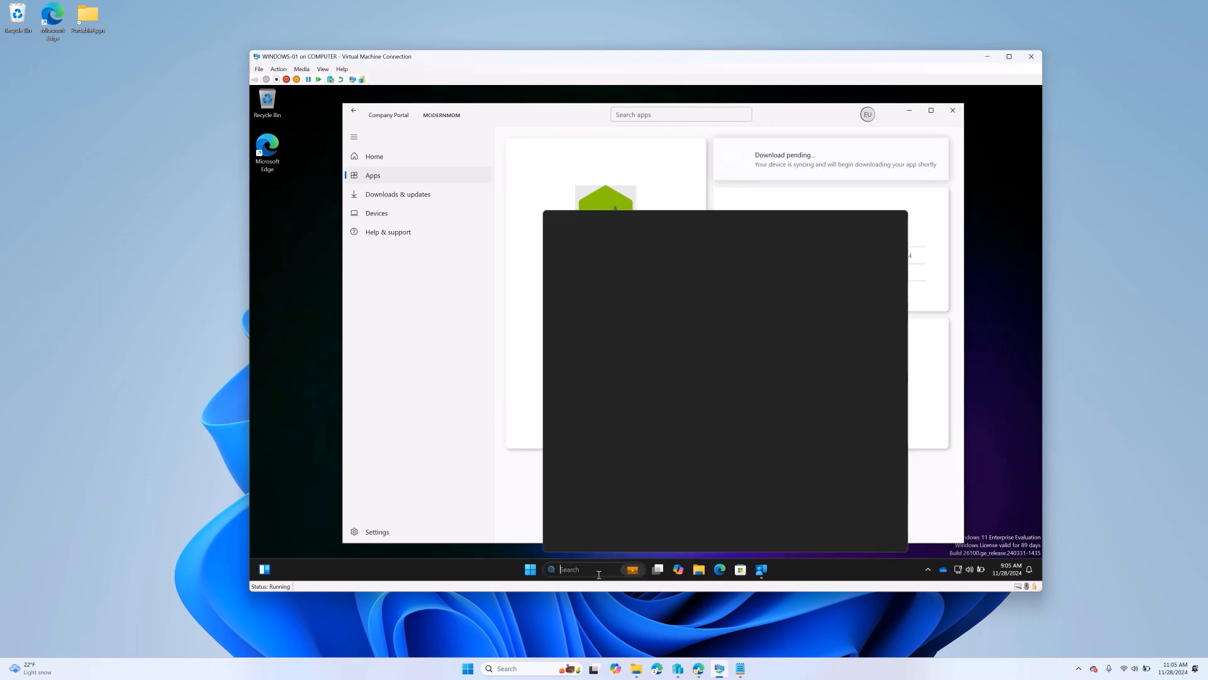
{"action": "type", "text": "control"}
{"action": "key", "text": "Return"}
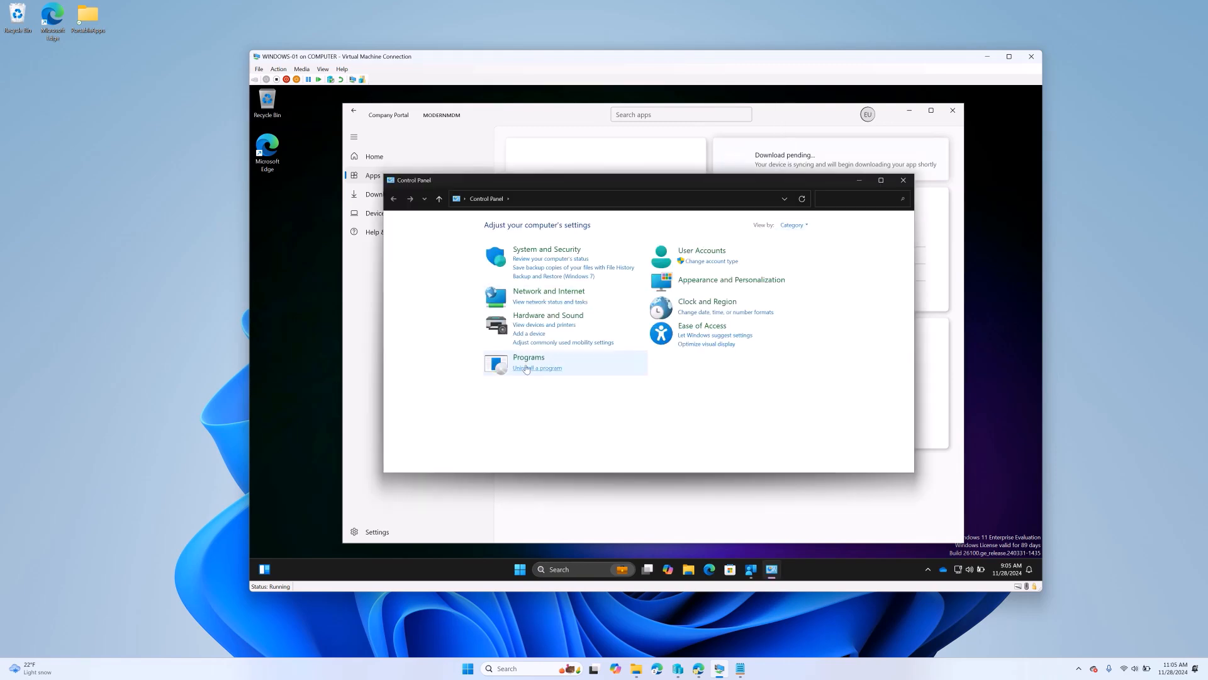
{"action": "left_click", "coordinate": [516, 358]}
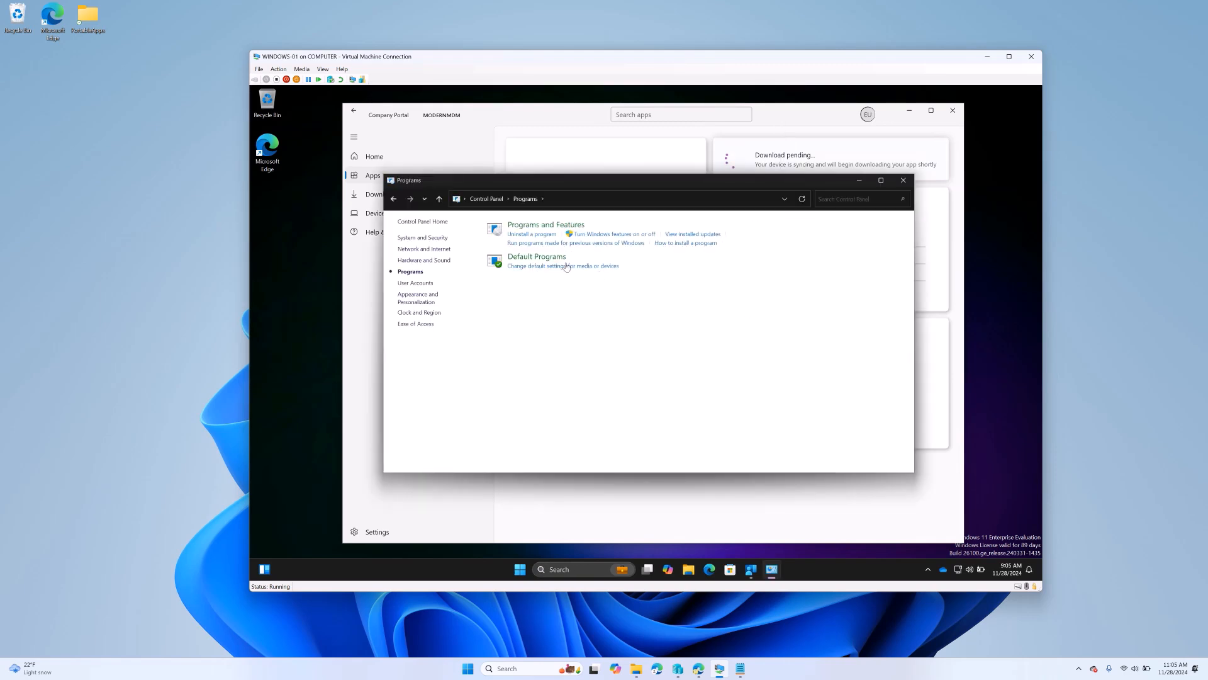
{"action": "left_click", "coordinate": [560, 225]}
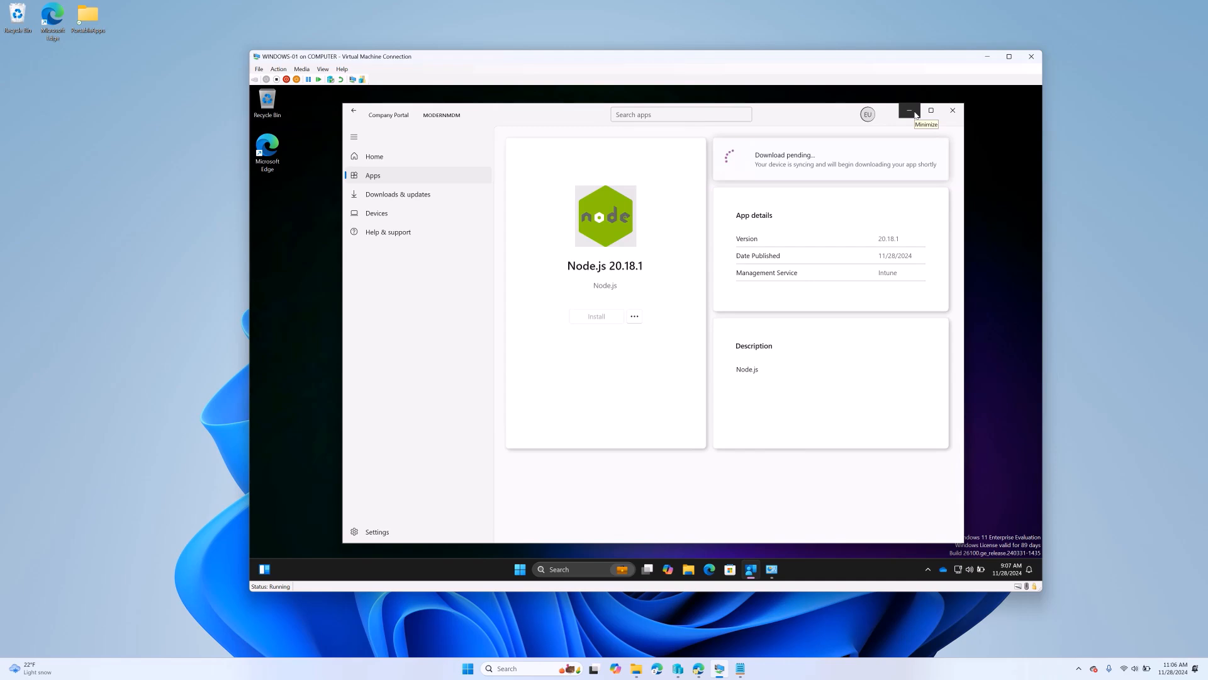
Minimize Company Portal and refresh the Programs and Features list to check for Node.js.
{"action": "left_click", "coordinate": [913, 113]}
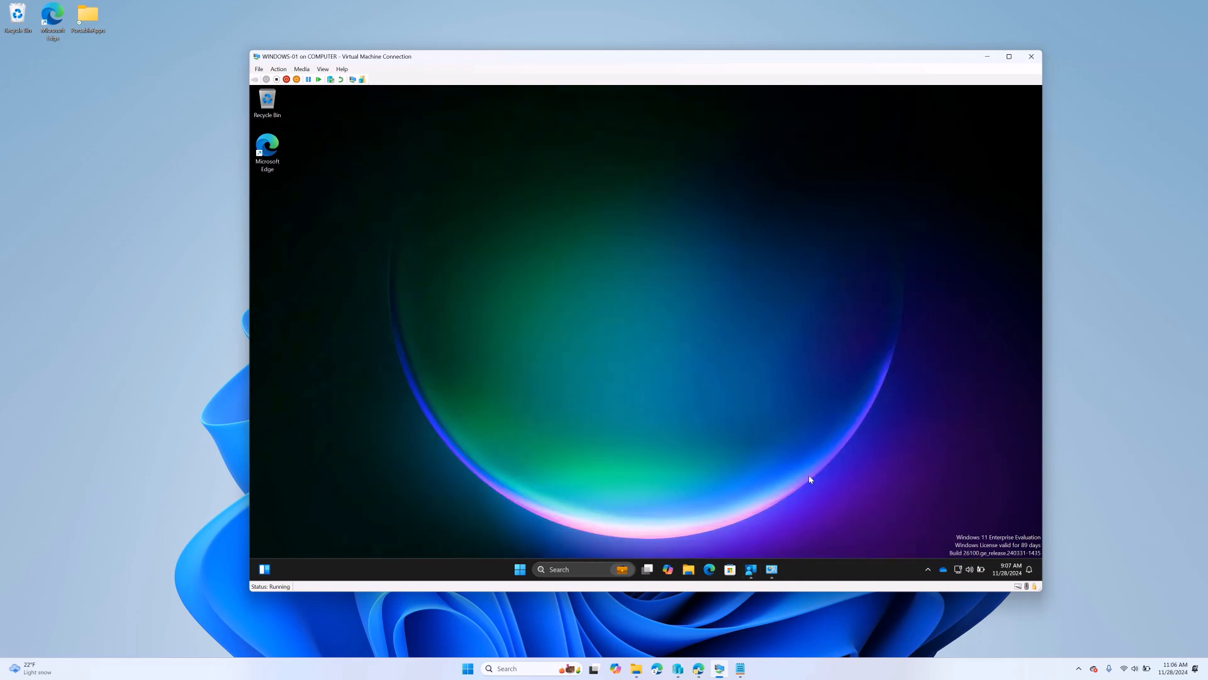
{"action": "left_click", "coordinate": [771, 568]}
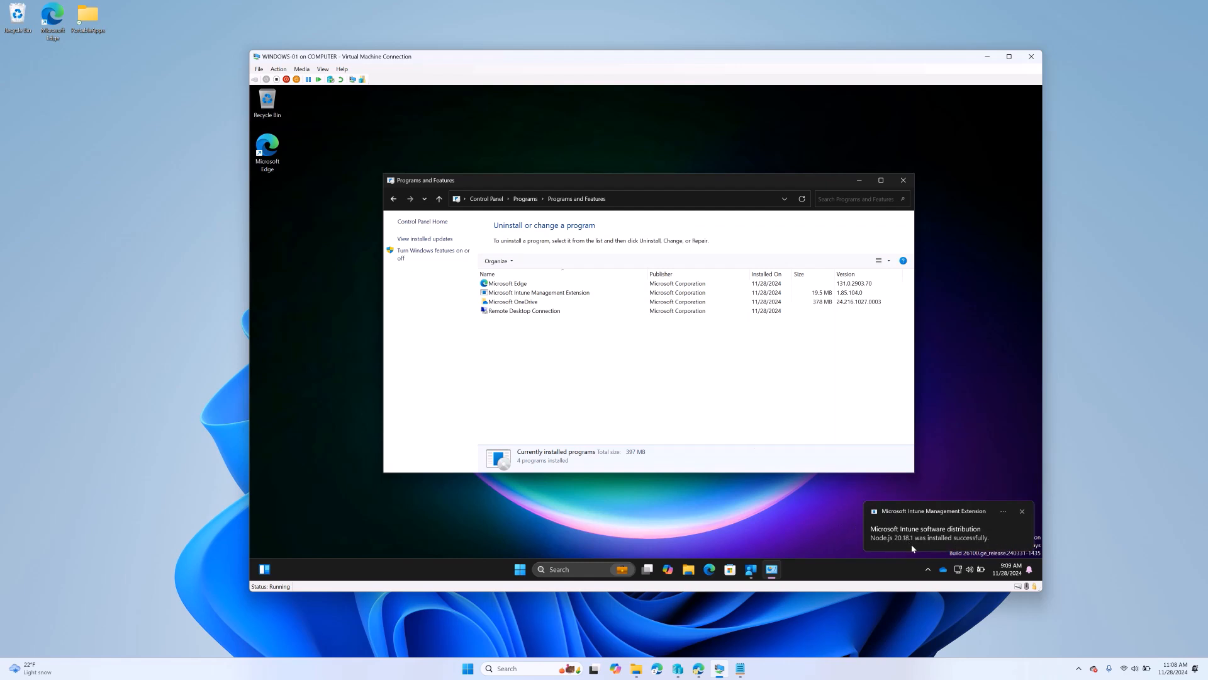
{"action": "left_click", "coordinate": [809, 204]}
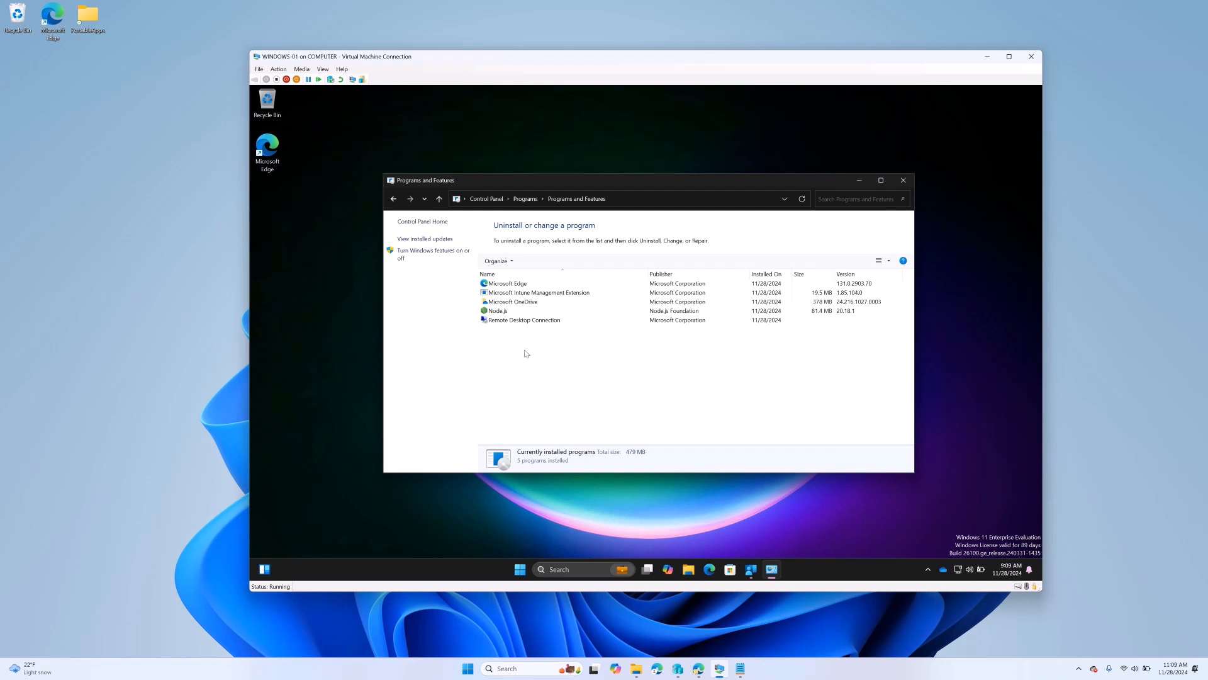
Switch back to the Intune admin center in a maximized browser window and open the list of Windows apps.
{"action": "key", "text": "alt+Tab"}
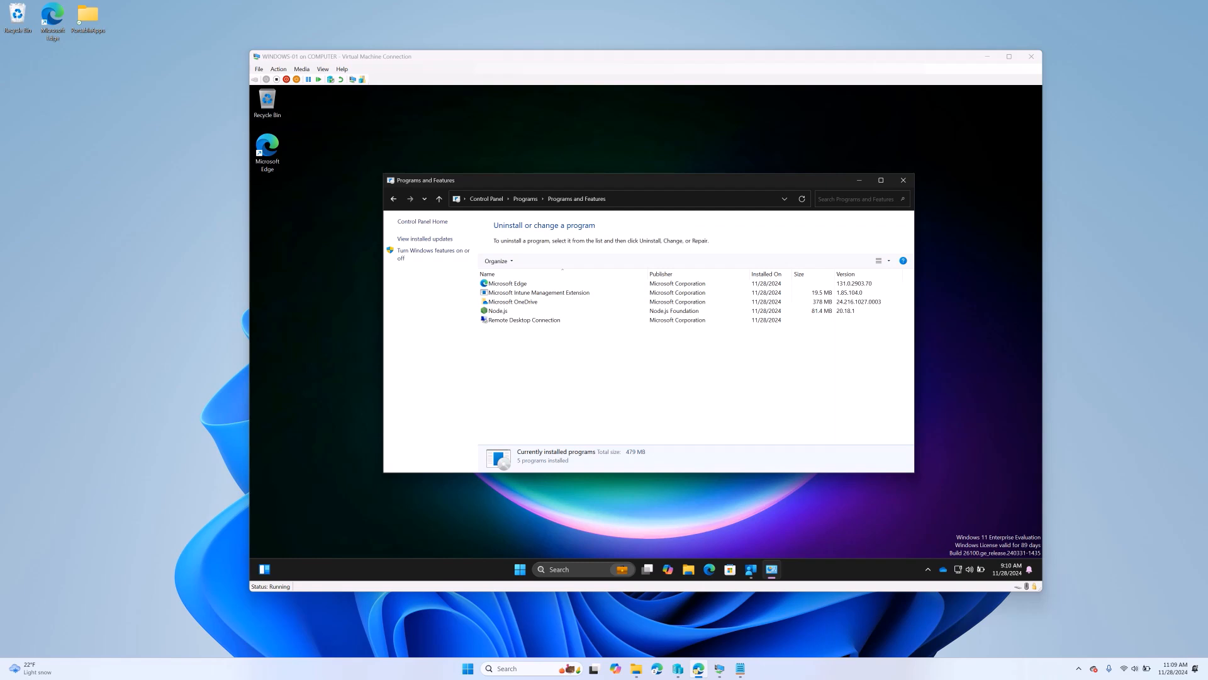
{"action": "left_click_drag", "start_coordinate": [0, 133], "coordinate": [1058, 2]}
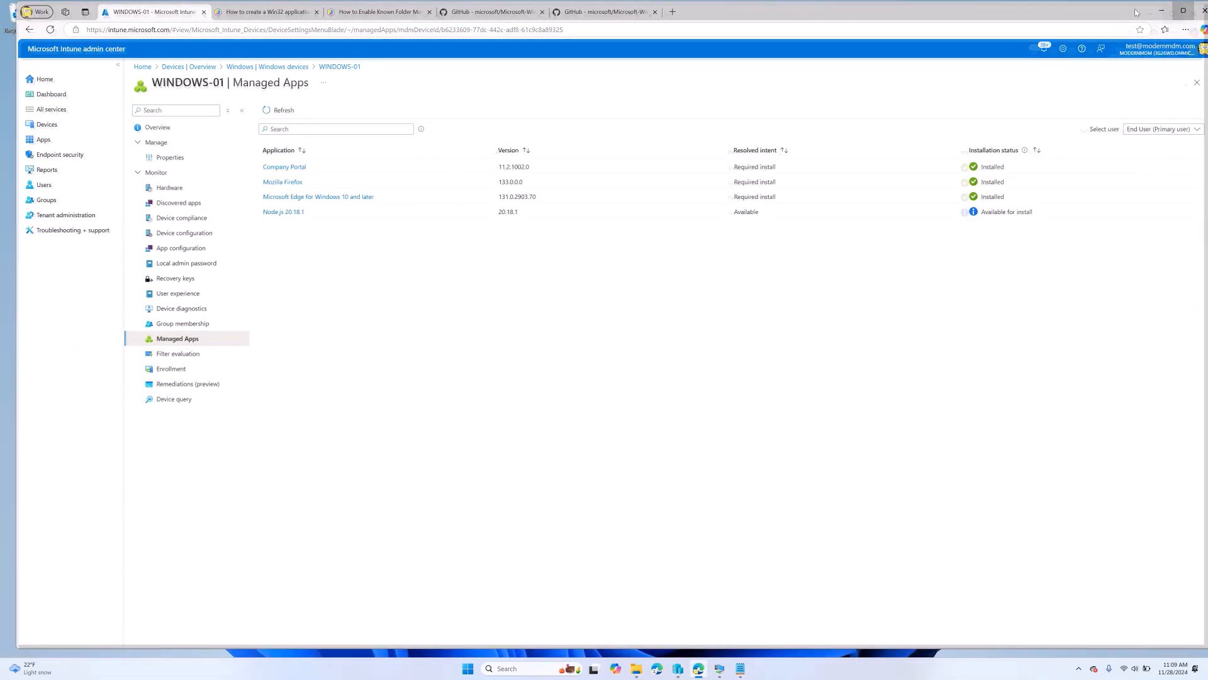
{"action": "left_click", "coordinate": [29, 74]}
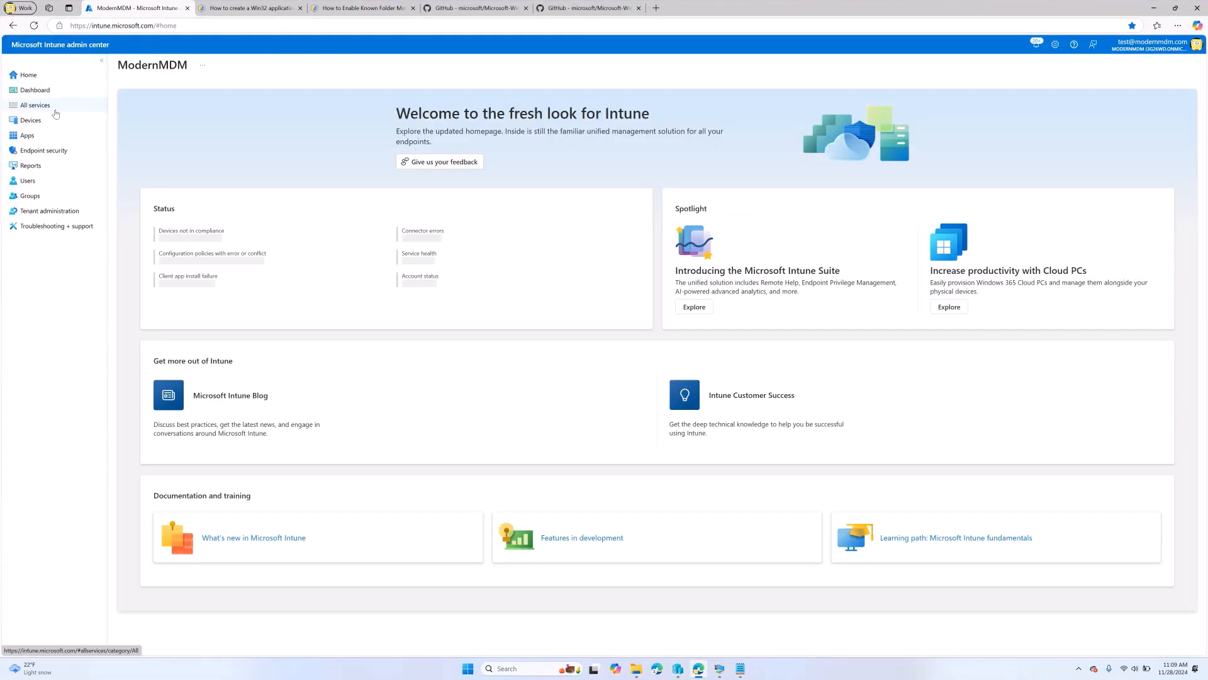
{"action": "left_click", "coordinate": [35, 139]}
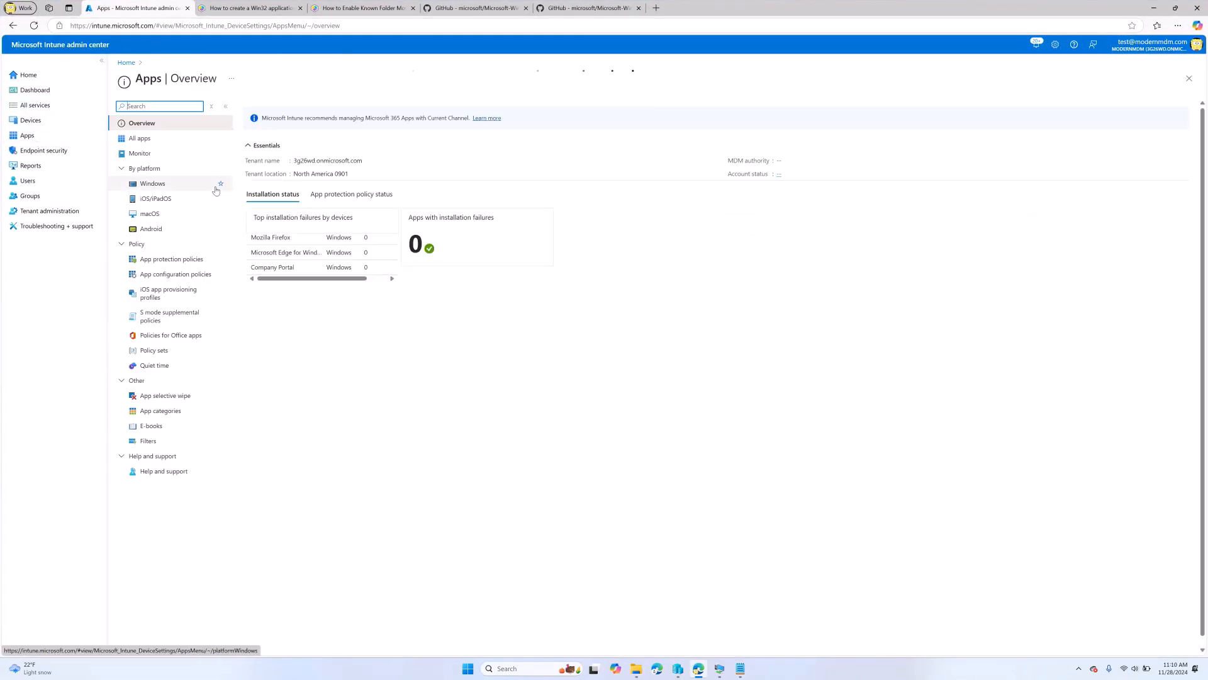
{"action": "left_click", "coordinate": [177, 187]}
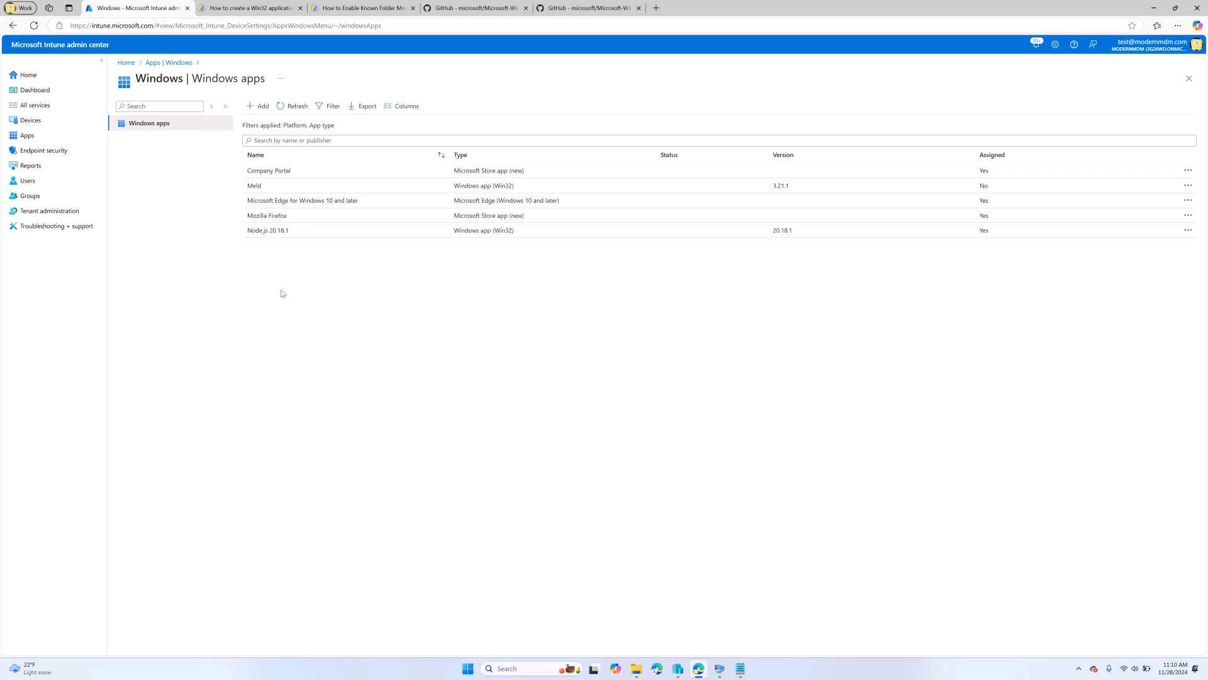
Start adding another app of type Windows app (Win32).
{"action": "left_click", "coordinate": [259, 107]}
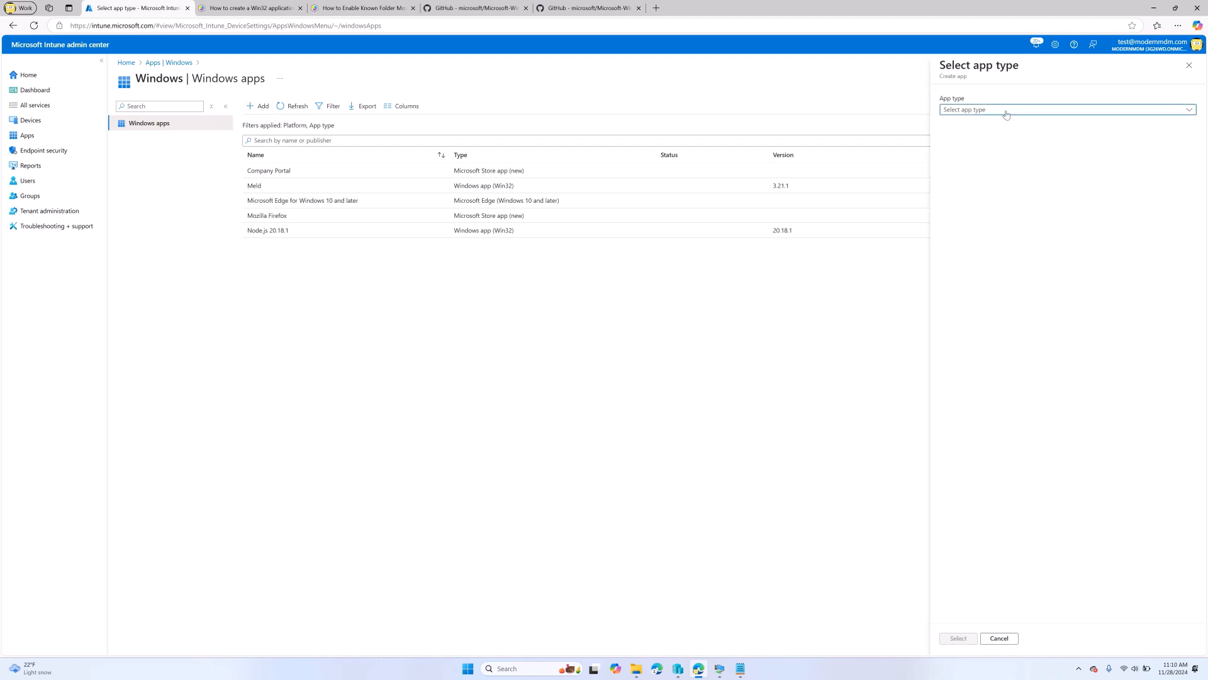
{"action": "left_click", "coordinate": [1006, 112]}
{"action": "left_click", "coordinate": [1010, 304]}
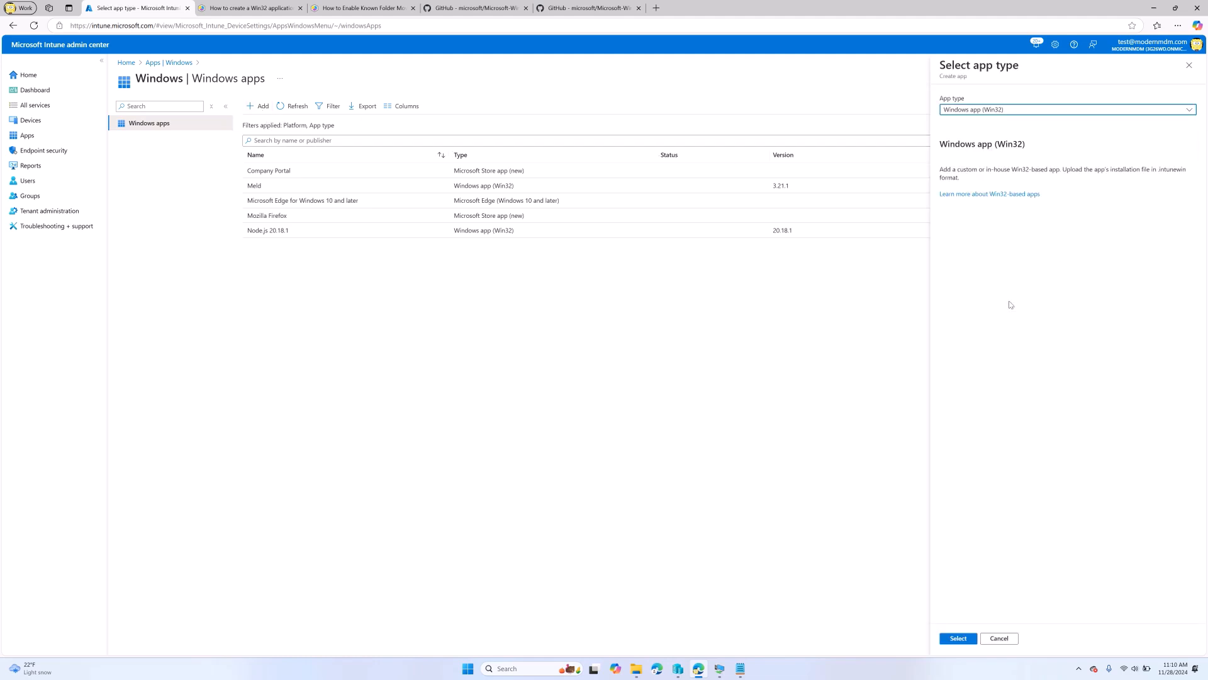
{"action": "left_click", "coordinate": [962, 638]}
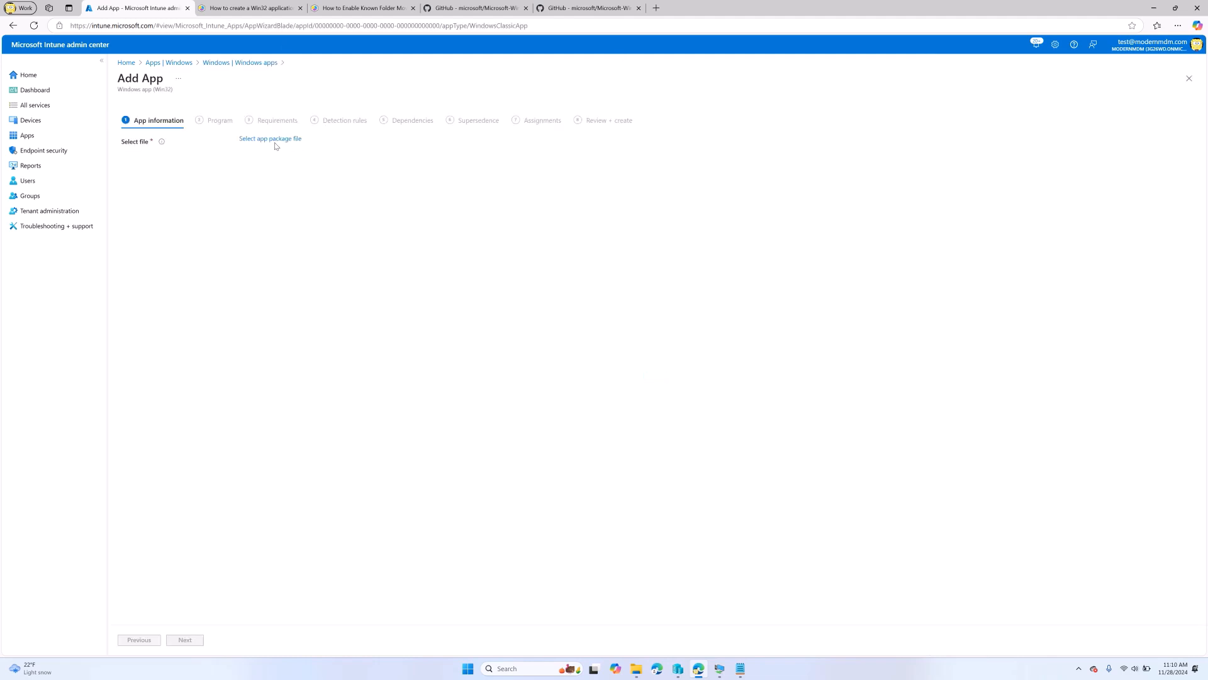
Choose node-v23.3.0-x64.intunewin from C:\WINPREP32\Output as the app package file.
{"action": "left_click", "coordinate": [275, 139]}
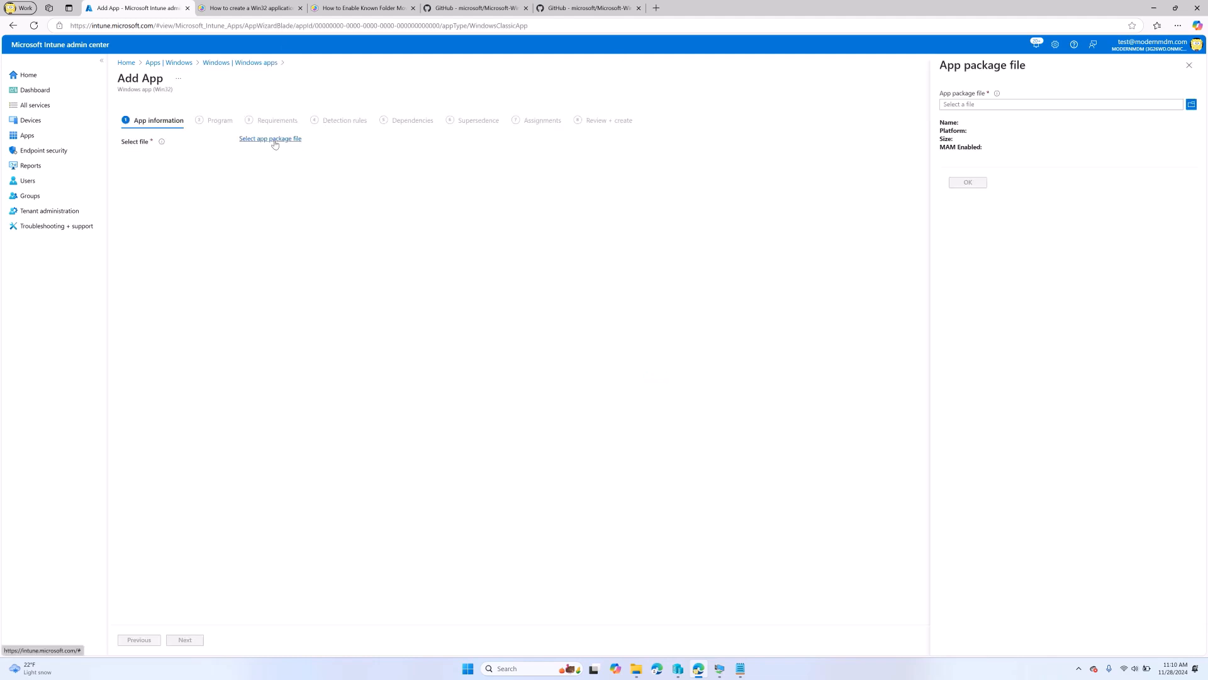
{"action": "left_click", "coordinate": [1005, 105]}
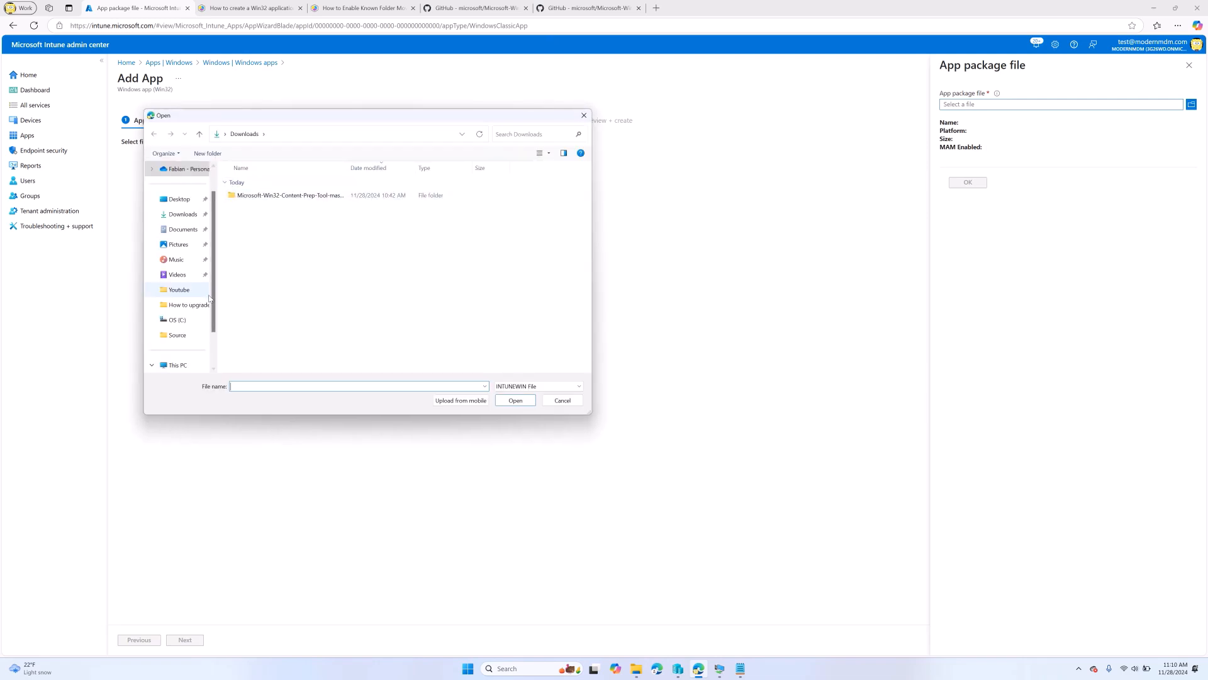
{"action": "scroll", "coordinate": [197, 340], "scroll_direction": "down", "scroll_amount": 2}
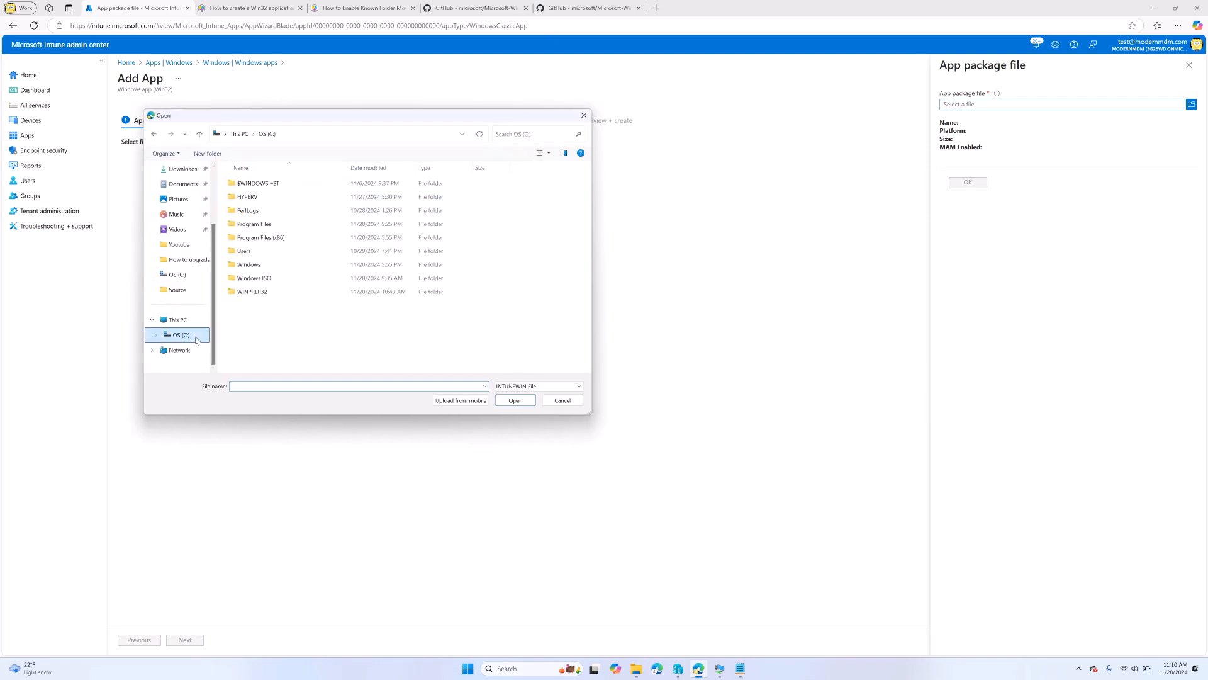
{"action": "left_click", "coordinate": [183, 335]}
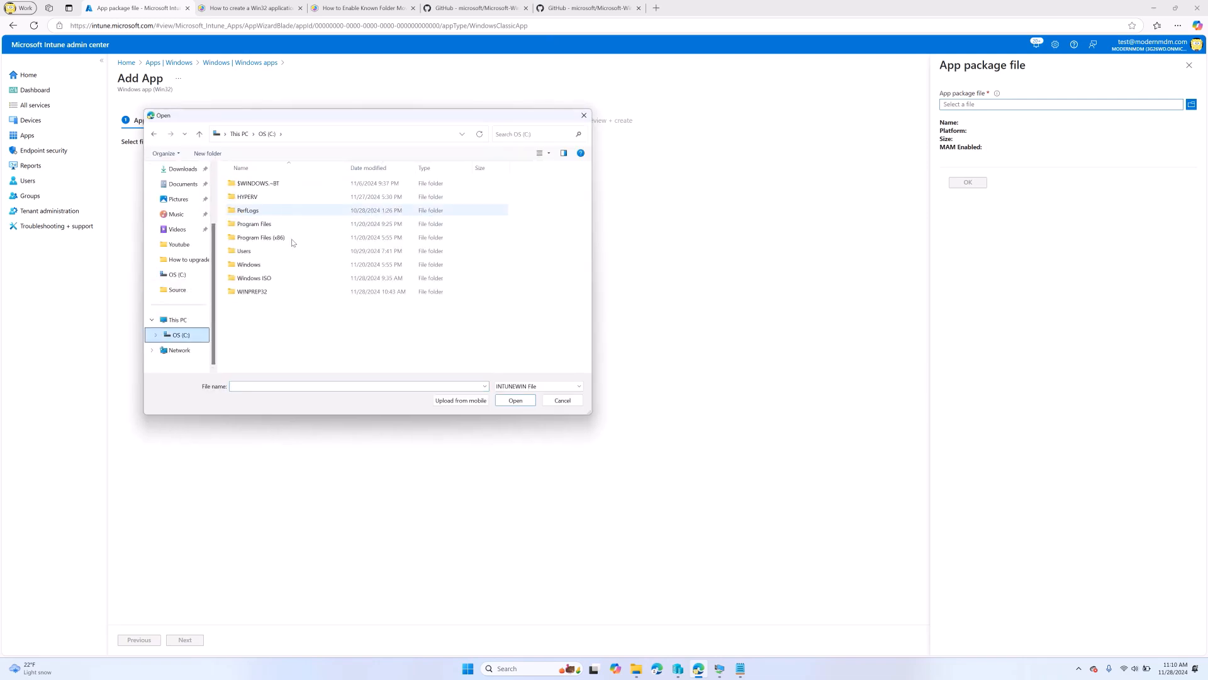
{"action": "left_click", "coordinate": [284, 298]}
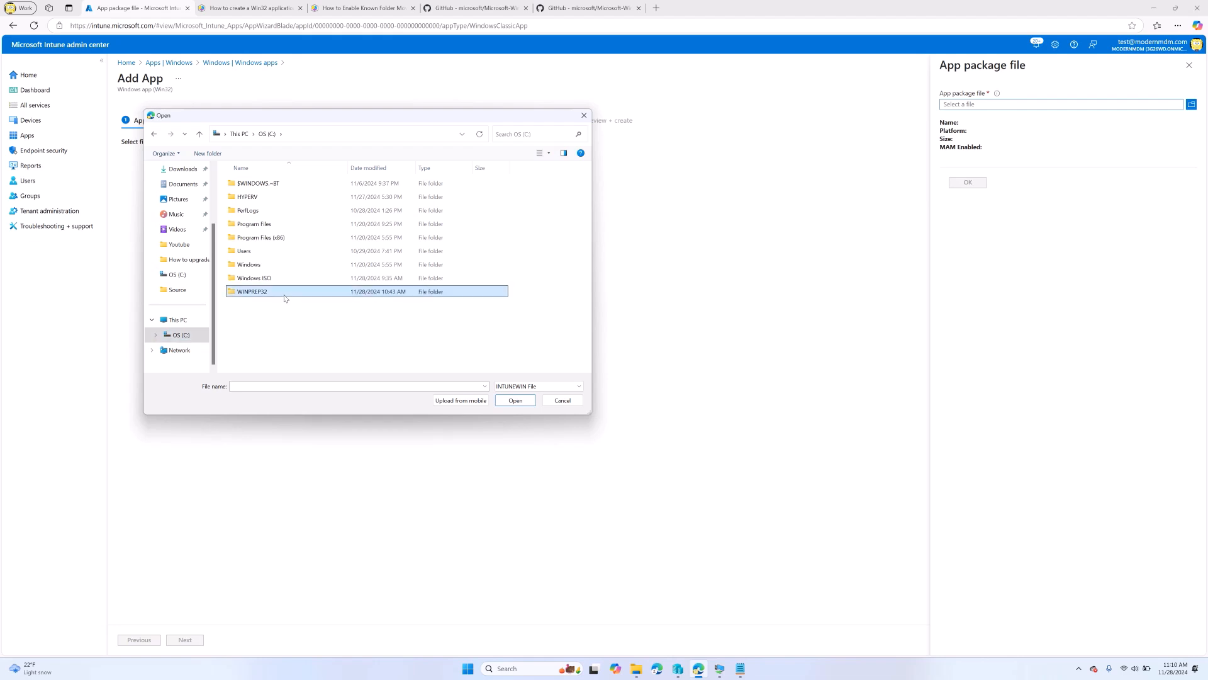
{"action": "double_click", "coordinate": [284, 299]}
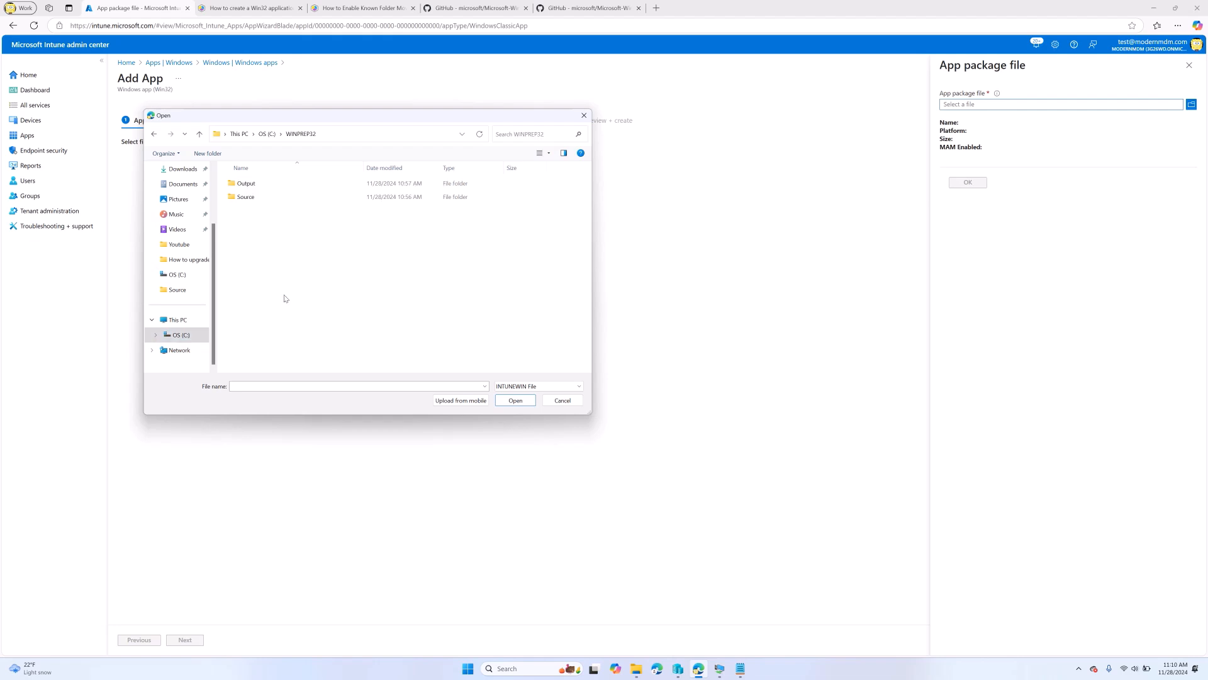
{"action": "double_click", "coordinate": [270, 185]}
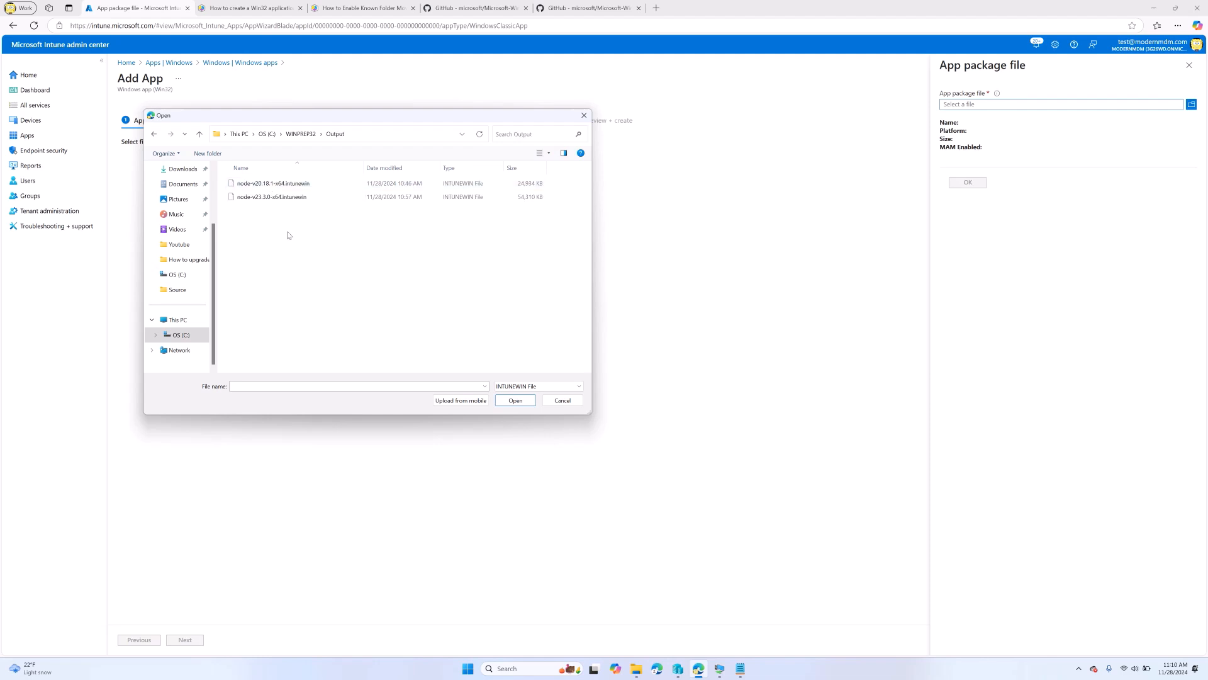
{"action": "double_click", "coordinate": [270, 200]}
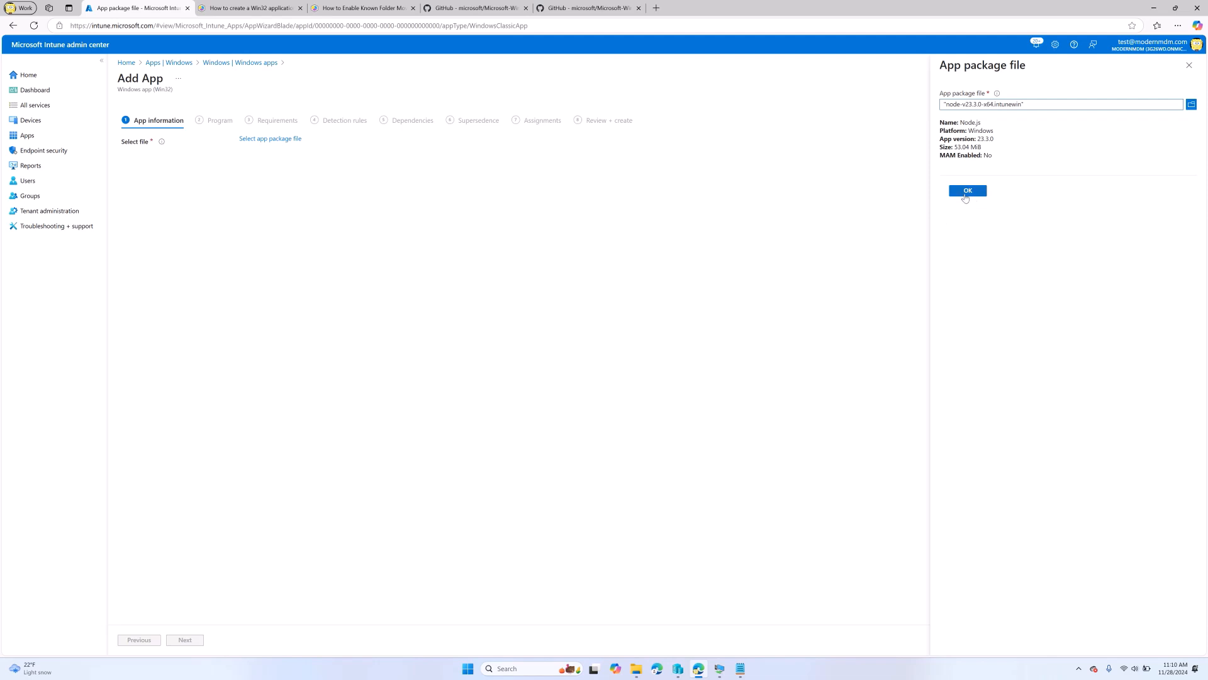
{"action": "left_click", "coordinate": [967, 191]}
Set the app's name to Node.js 23.3.0.
{"action": "left_click", "coordinate": [292, 161]}
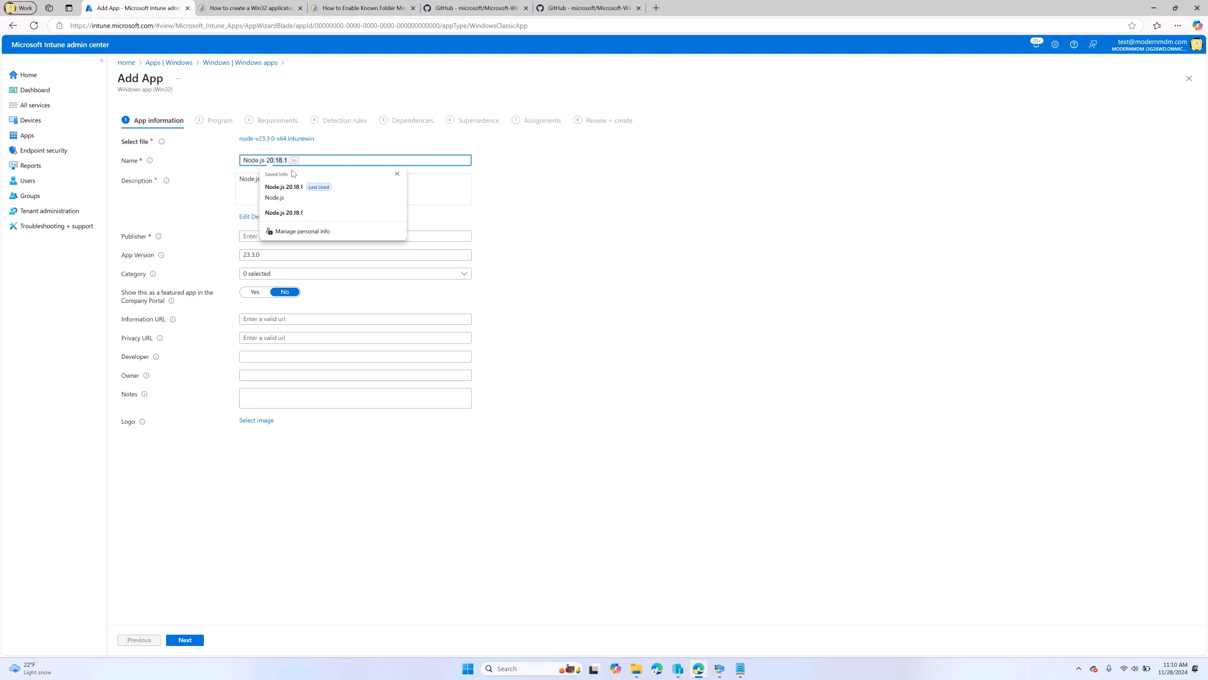
{"action": "type", "text": "23.3.0"}
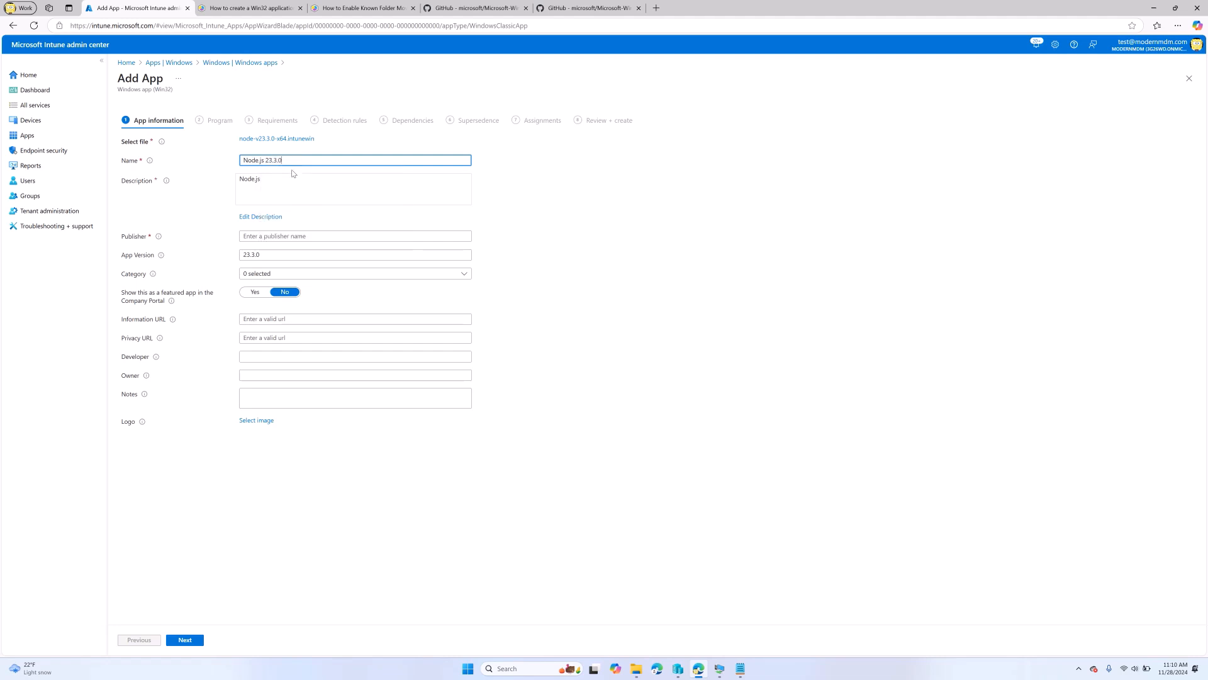
{"action": "left_click", "coordinate": [587, 185]}
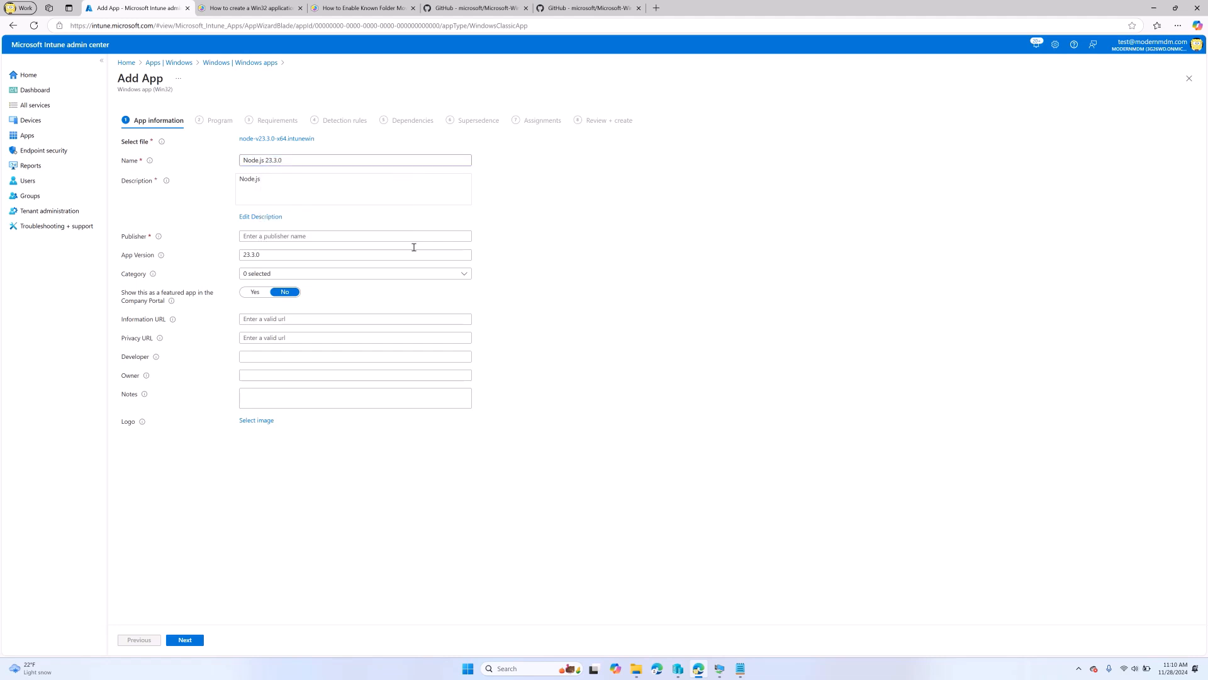
Upload the node-js-logo PNG from the Downloads folder as the app's logo.
{"action": "left_click", "coordinate": [252, 426]}
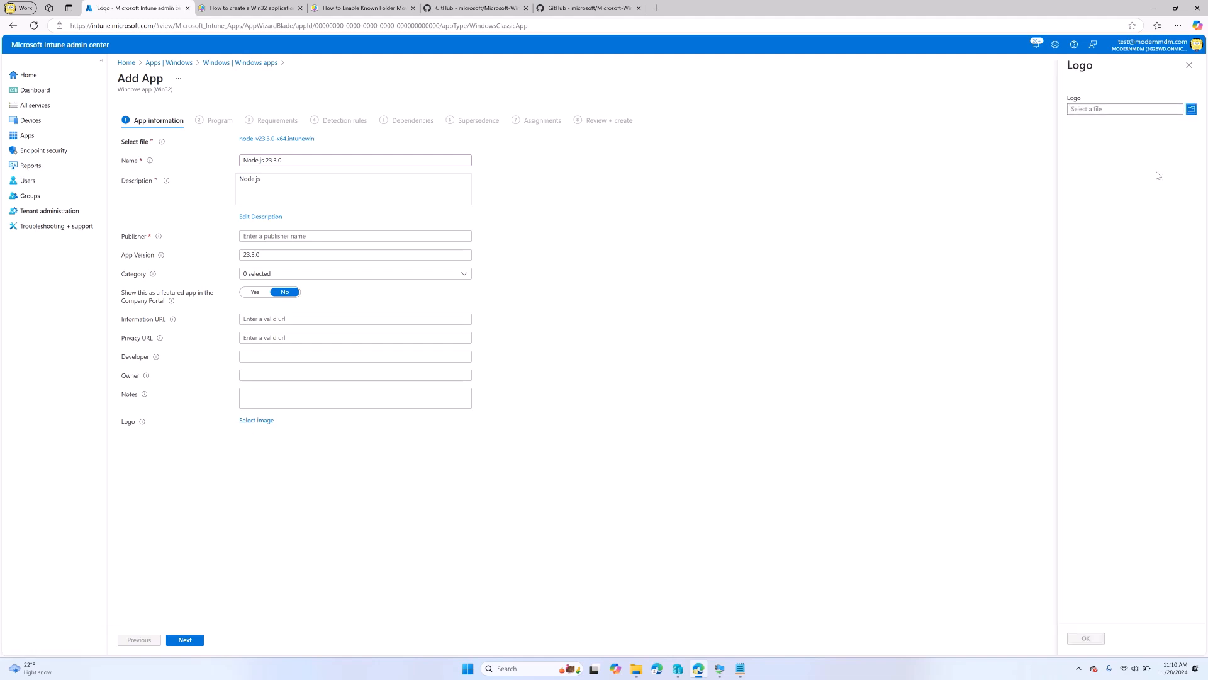
{"action": "left_click", "coordinate": [1163, 111]}
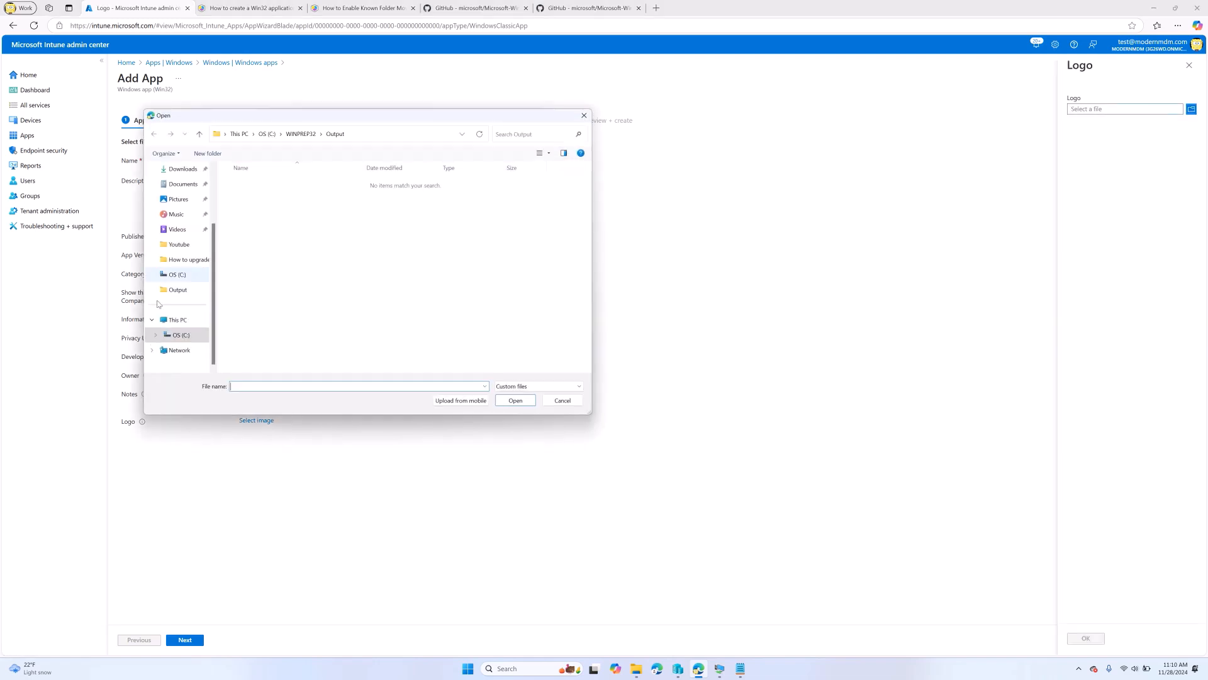
{"action": "left_click", "coordinate": [182, 168]}
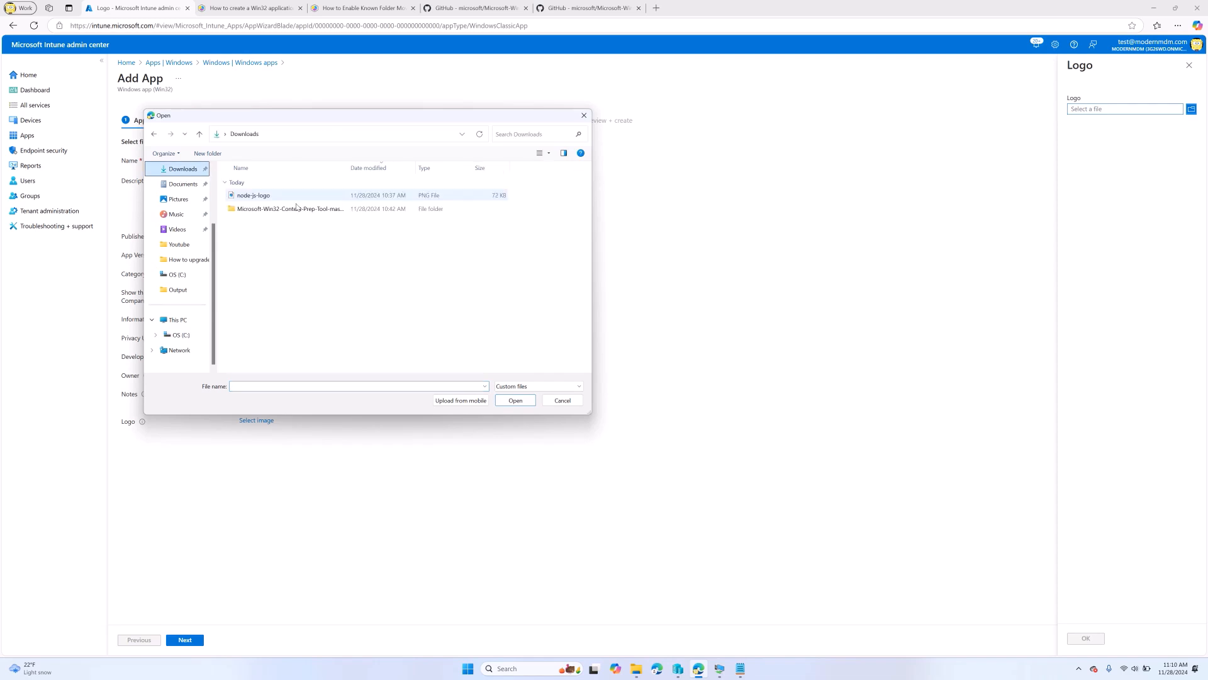
{"action": "double_click", "coordinate": [283, 196]}
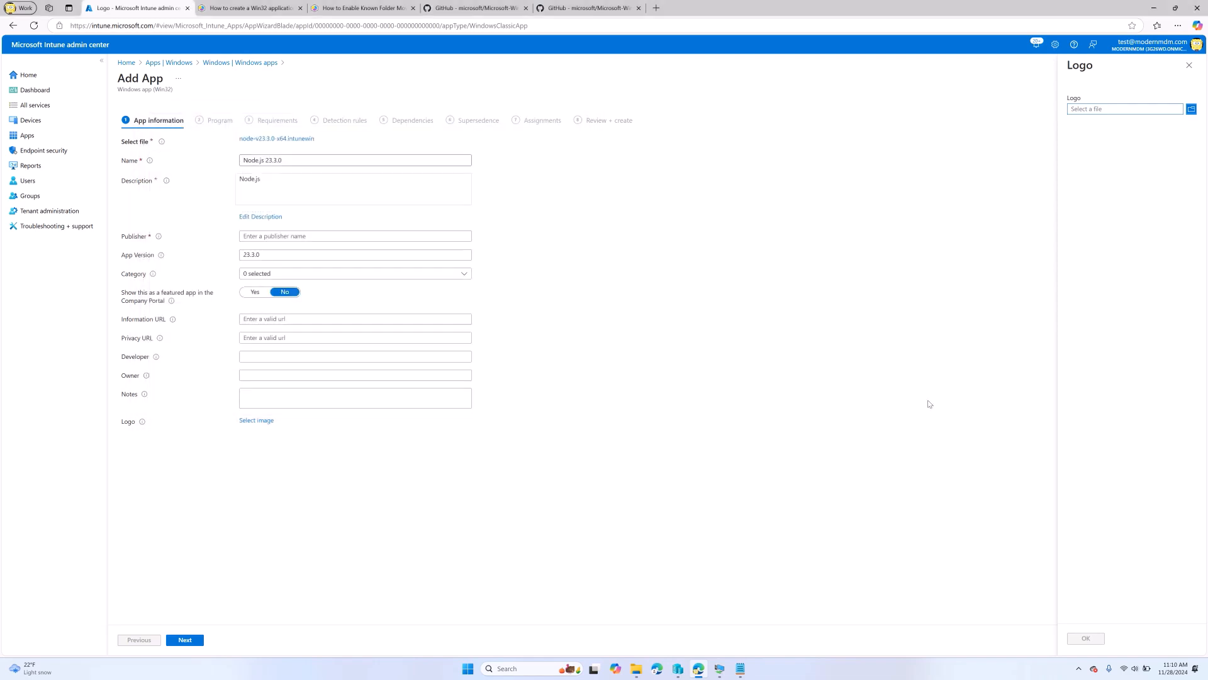
{"action": "left_click", "coordinate": [1080, 638]}
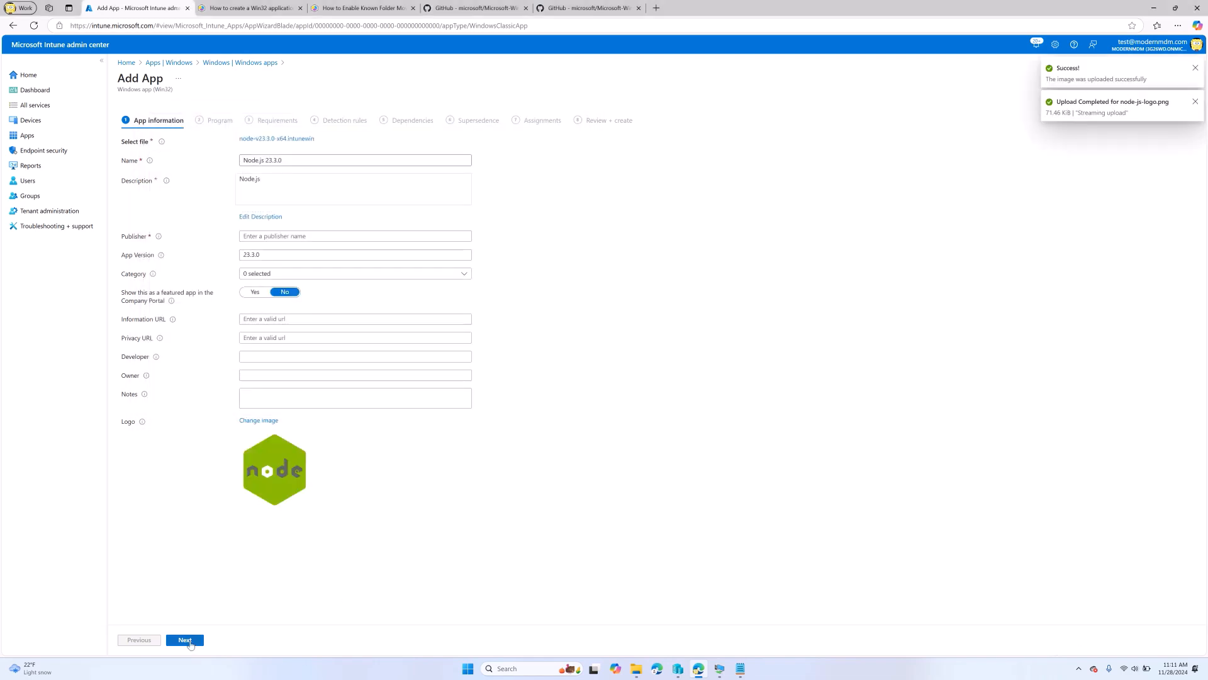
Set the publisher to Node.js, then accept the default program settings and continue to the requirements.
{"action": "left_click", "coordinate": [188, 640]}
{"action": "left_click", "coordinate": [277, 236]}
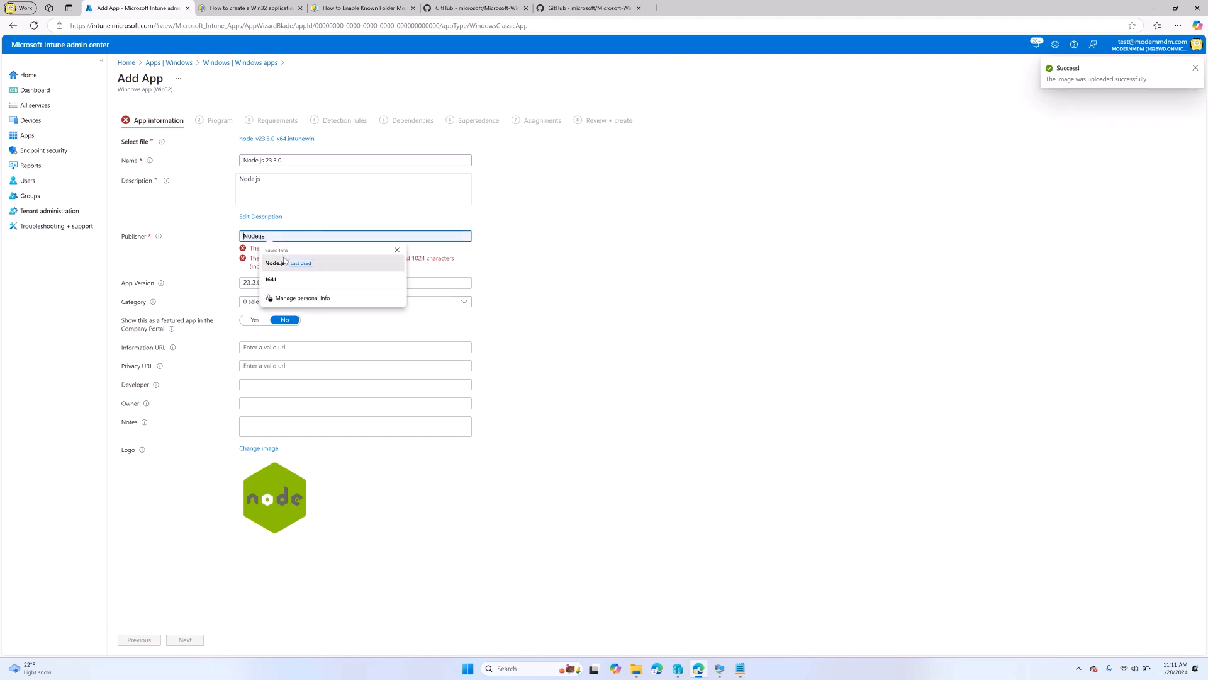
{"action": "left_click", "coordinate": [275, 263]}
{"action": "left_click", "coordinate": [185, 639]}
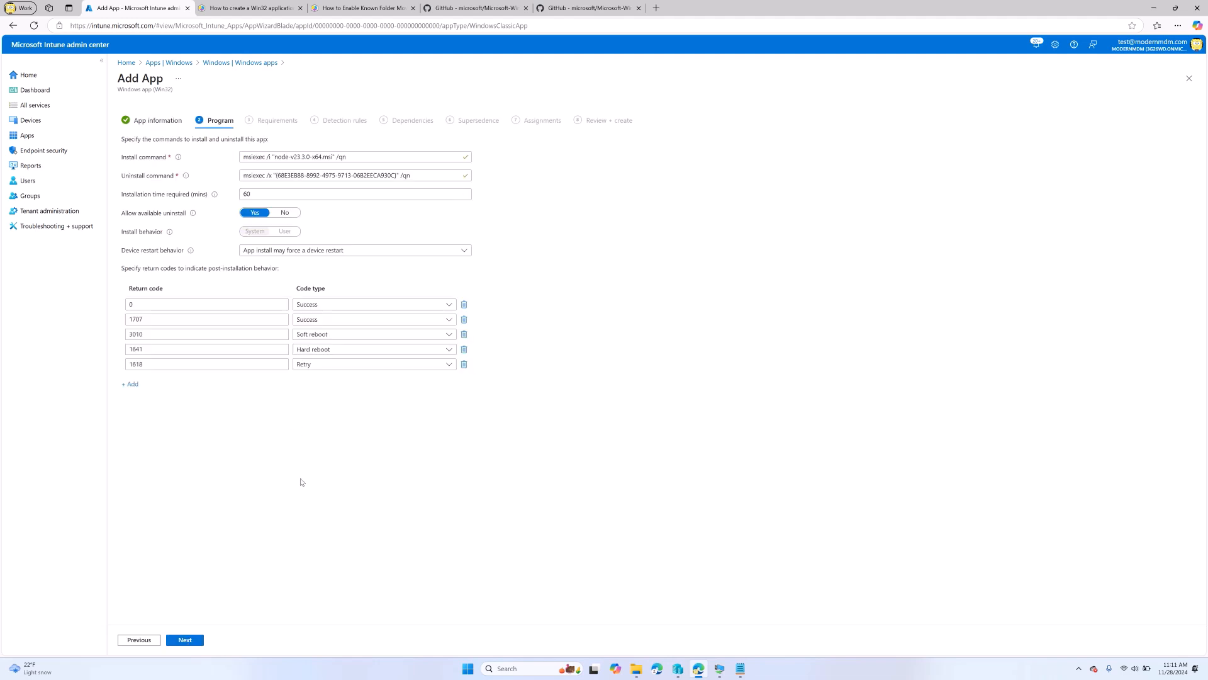
{"action": "left_click", "coordinate": [184, 639]}
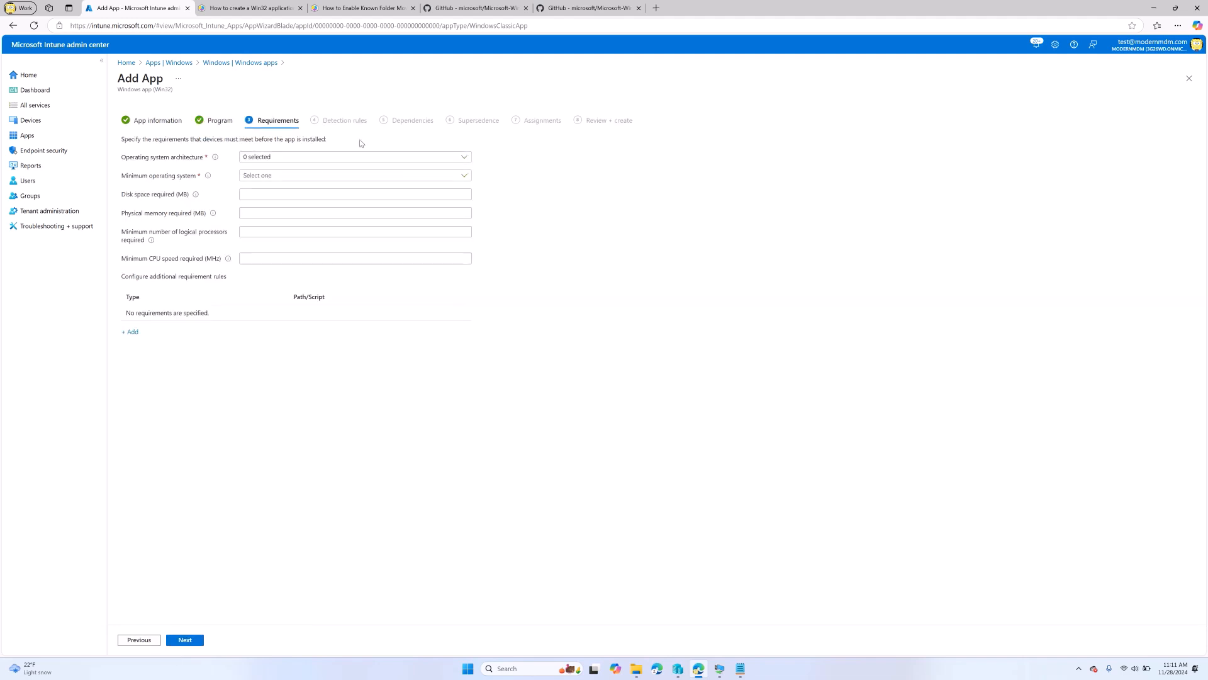
Require a 64-bit architecture and Windows 10 20H2 as the minimum operating system, and continue to the detection rules.
{"action": "left_click", "coordinate": [319, 161]}
{"action": "left_click", "coordinate": [263, 185]}
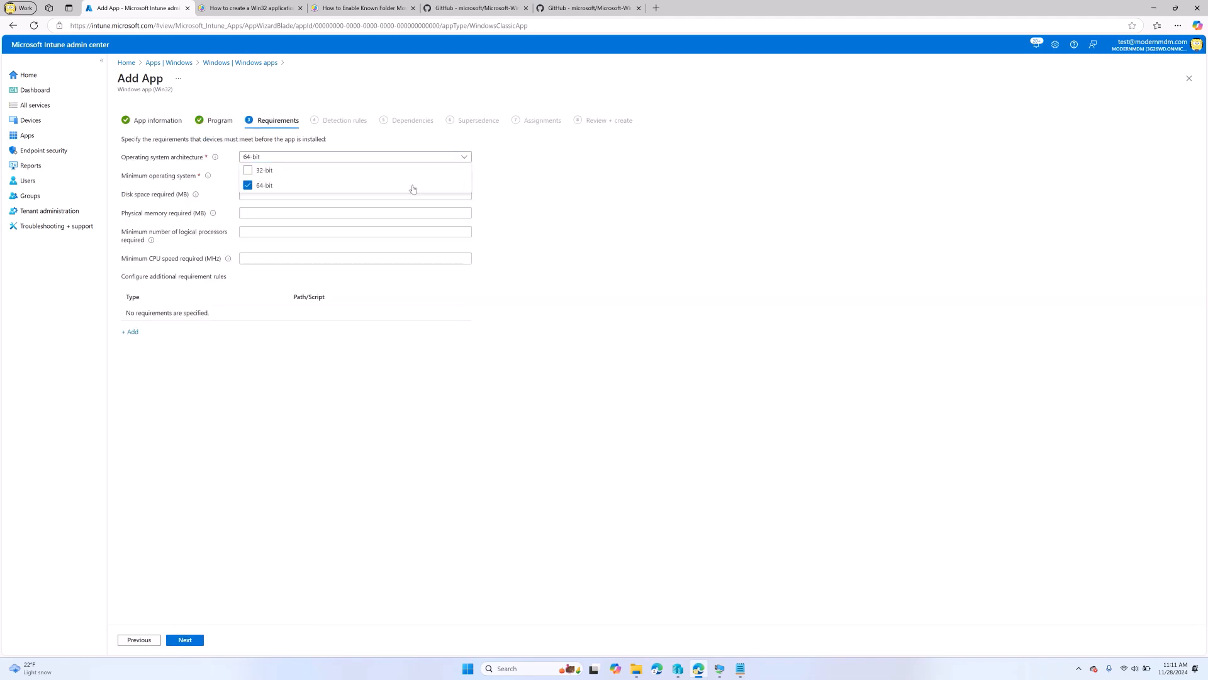
{"action": "left_click", "coordinate": [649, 190]}
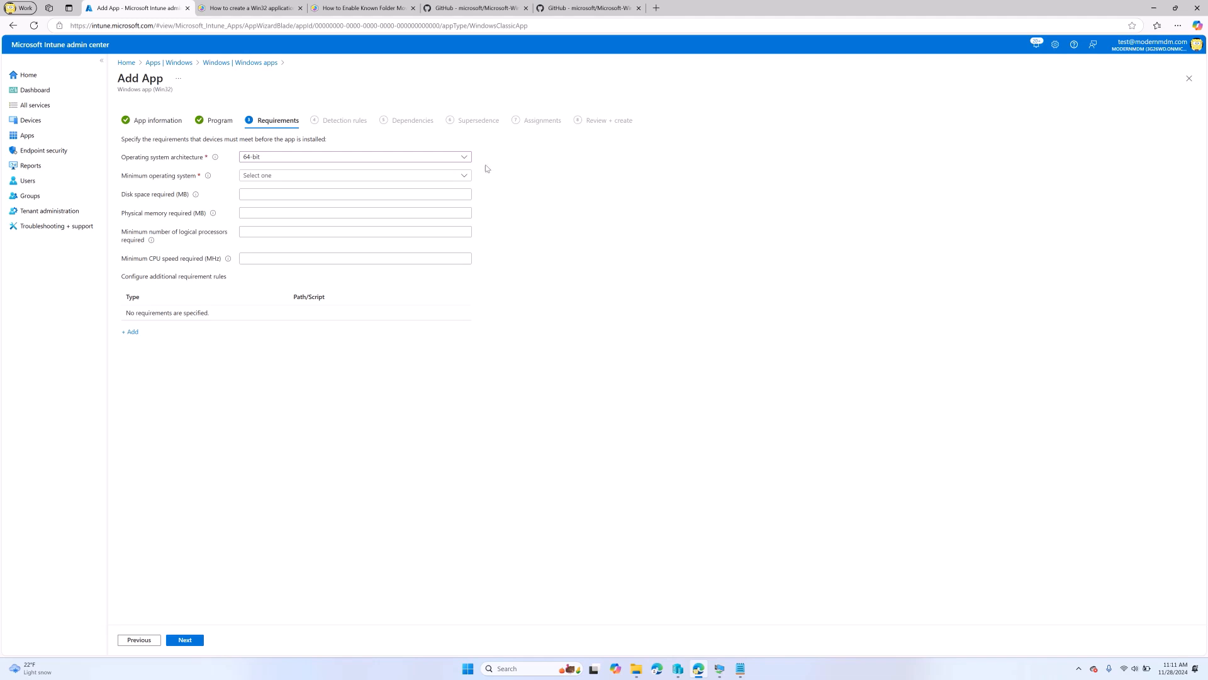
{"action": "left_click", "coordinate": [389, 175]}
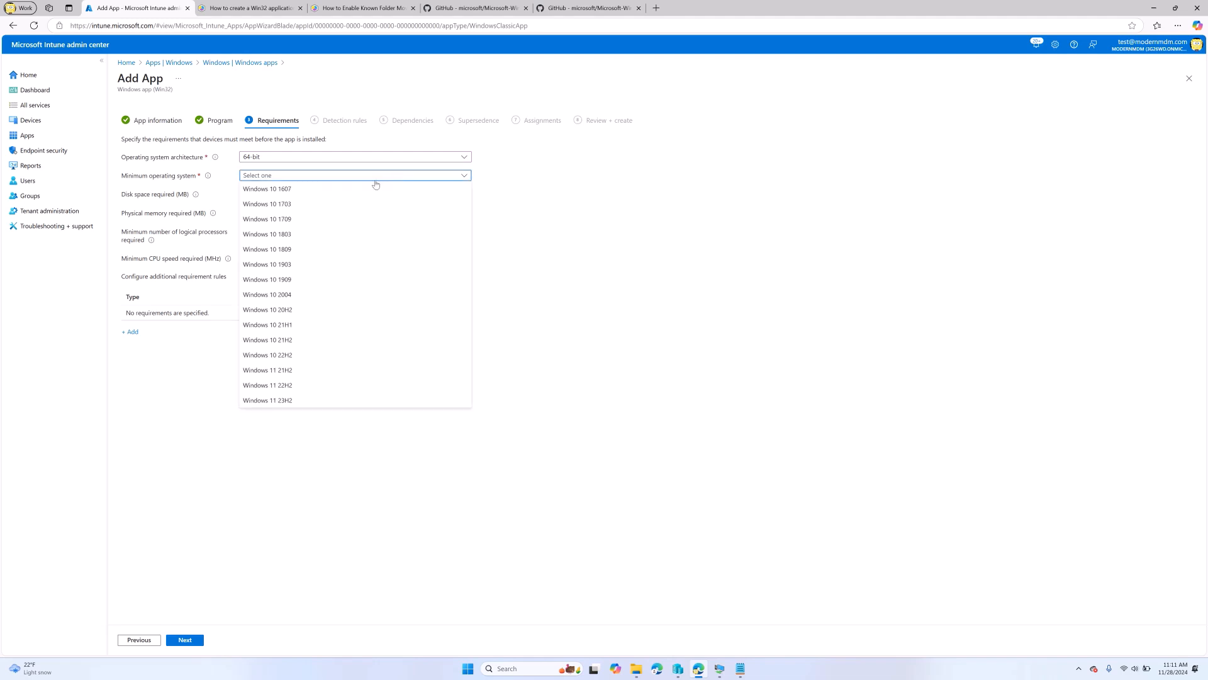
{"action": "left_click", "coordinate": [314, 310]}
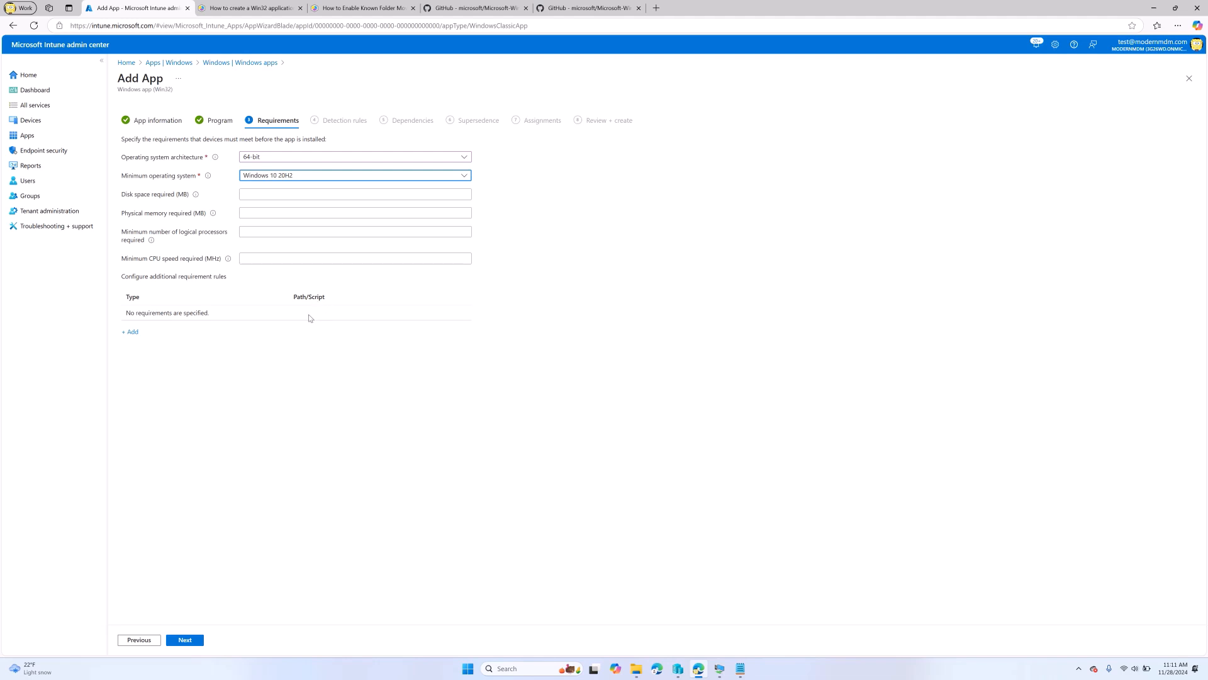
{"action": "left_click", "coordinate": [192, 641]}
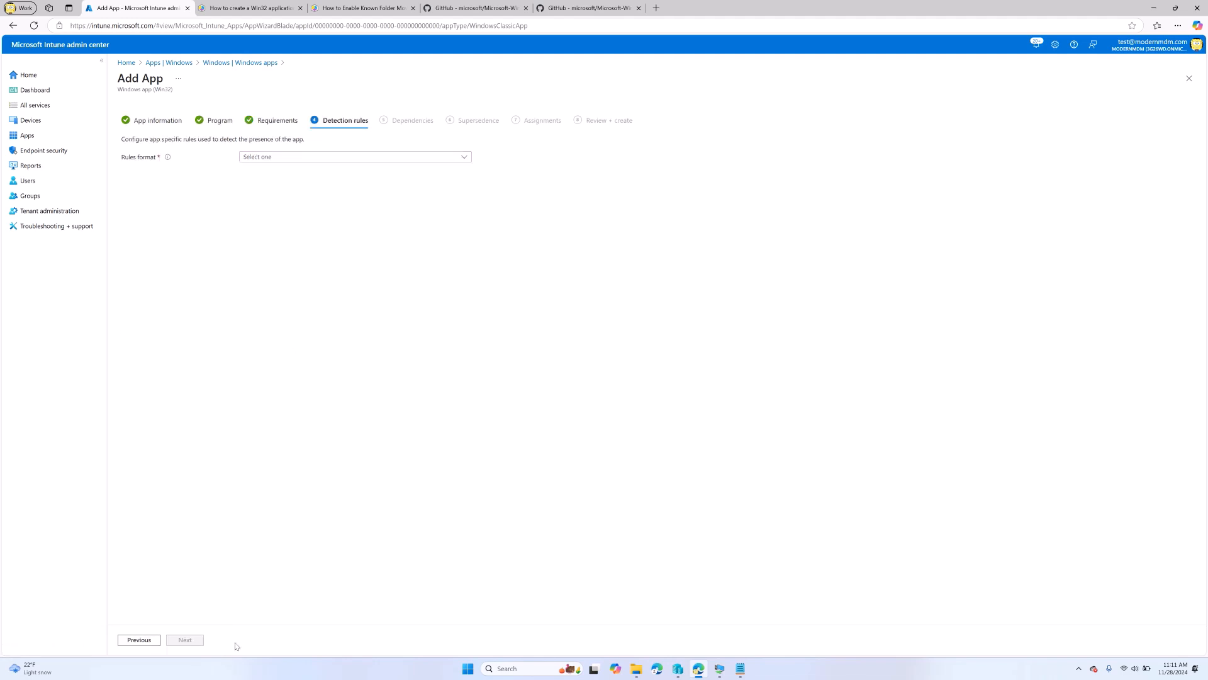
Configure detection manually with an MSI rule using the prefilled product code, and continue to the dependencies.
{"action": "left_click", "coordinate": [271, 159]}
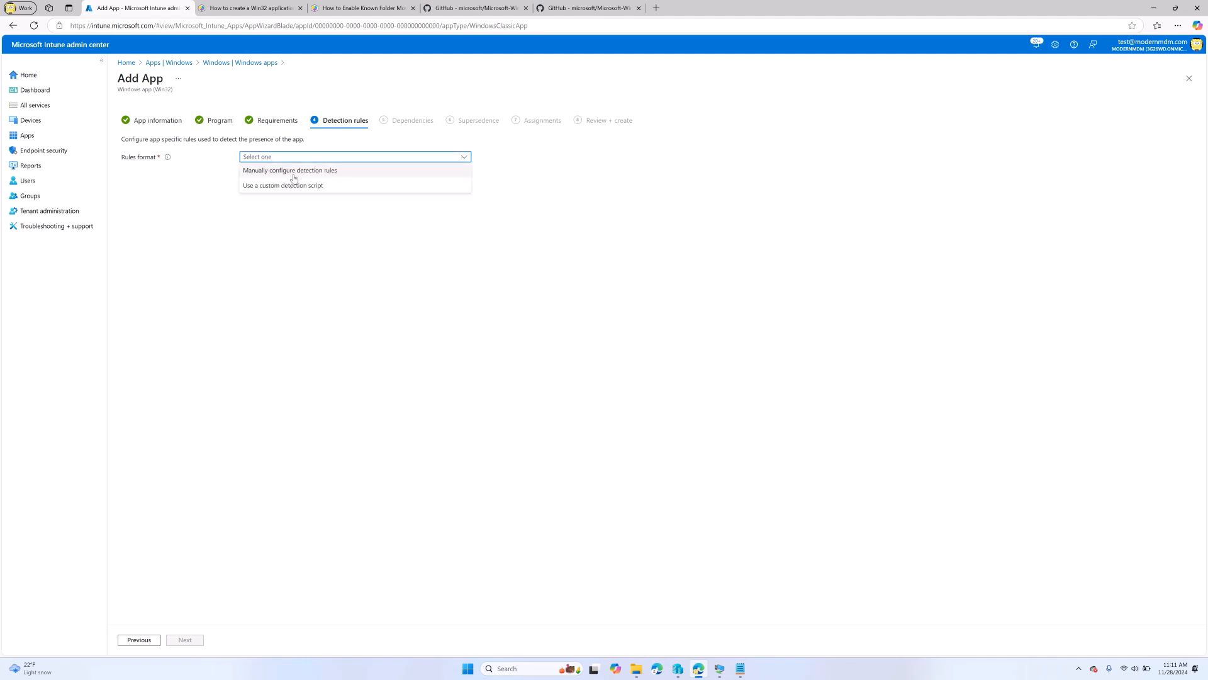
{"action": "left_click", "coordinate": [293, 176]}
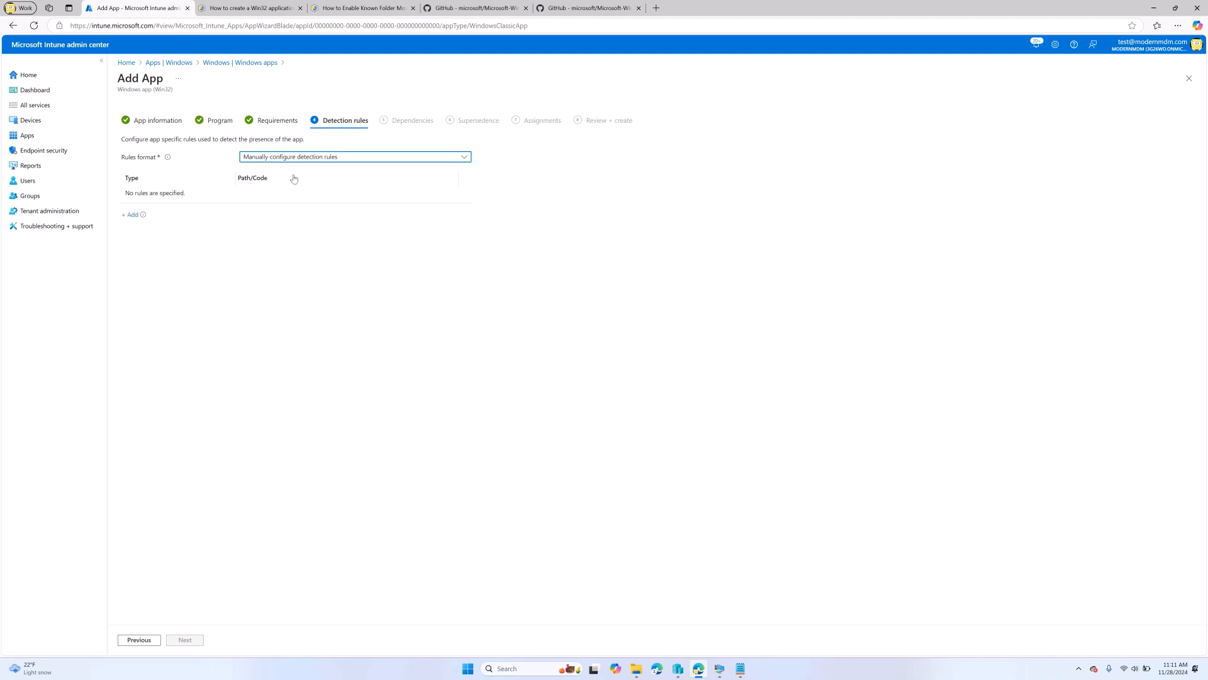
{"action": "left_click", "coordinate": [132, 214]}
{"action": "left_click", "coordinate": [1067, 122]}
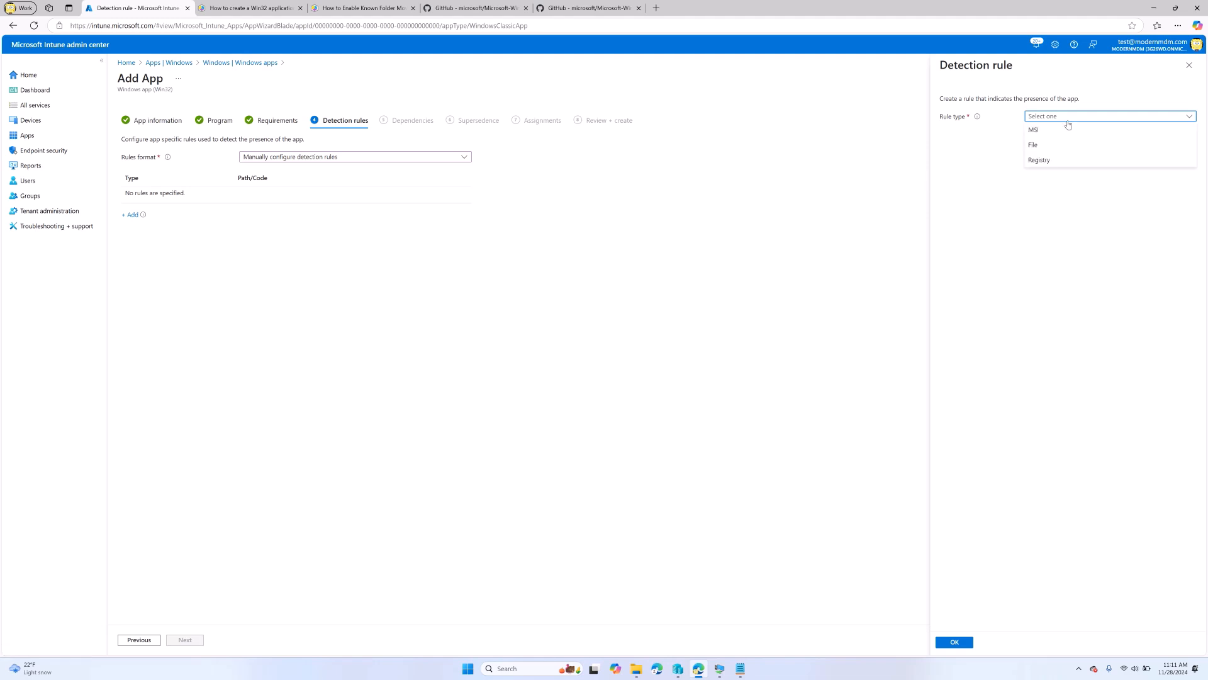
{"action": "left_click", "coordinate": [1054, 130]}
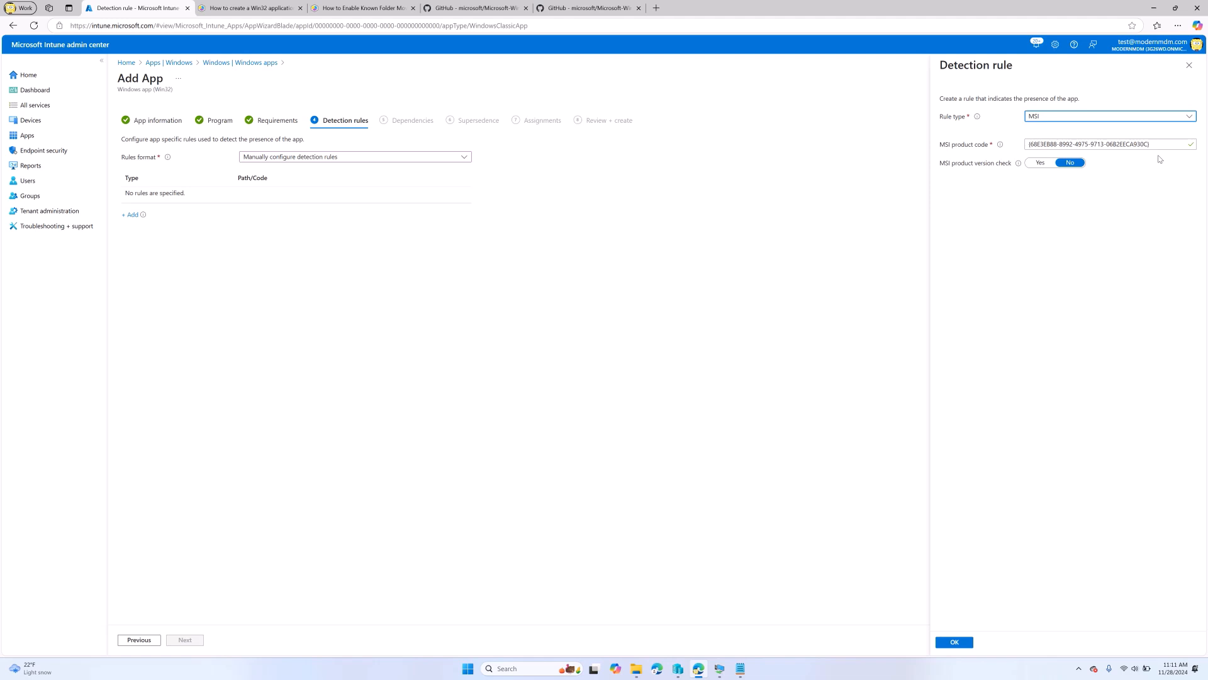
{"action": "left_click", "coordinate": [968, 642]}
{"action": "left_click", "coordinate": [197, 640]}
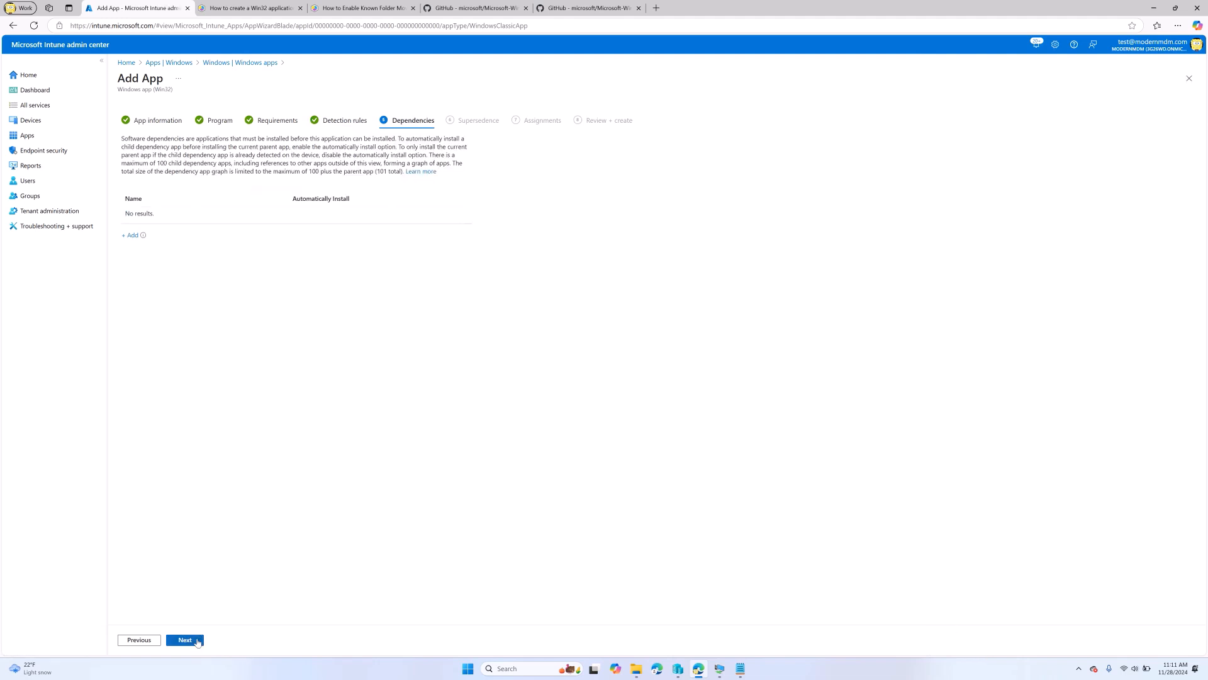
Skip dependencies and make the app supersede Node.js 20.18.1 with uninstalling the previous version enabled, continuing to the assignments.
{"action": "left_click", "coordinate": [197, 641]}
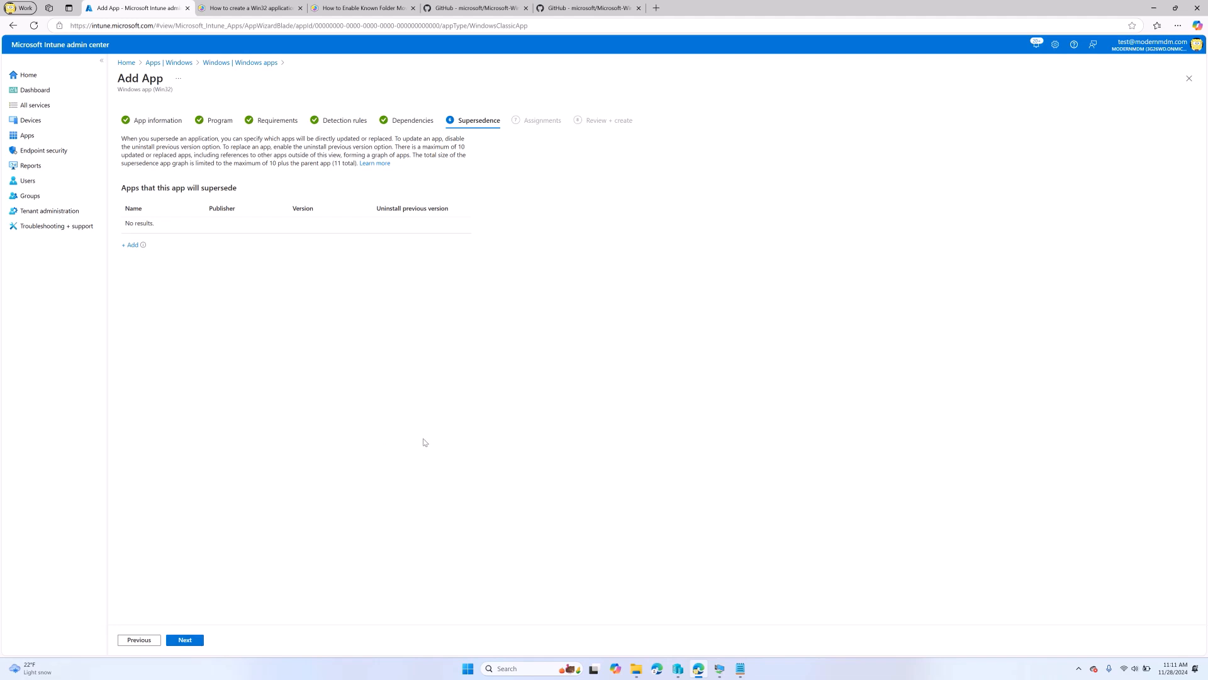
{"action": "left_click", "coordinate": [130, 245]}
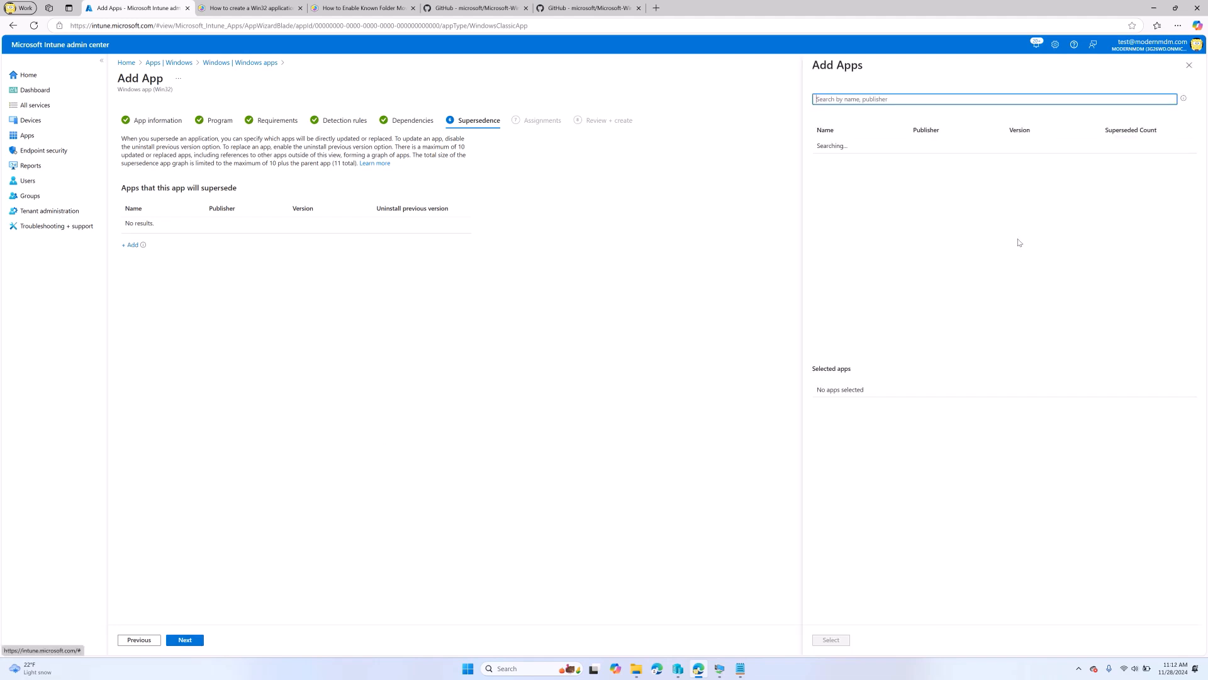
{"action": "left_click", "coordinate": [879, 166]}
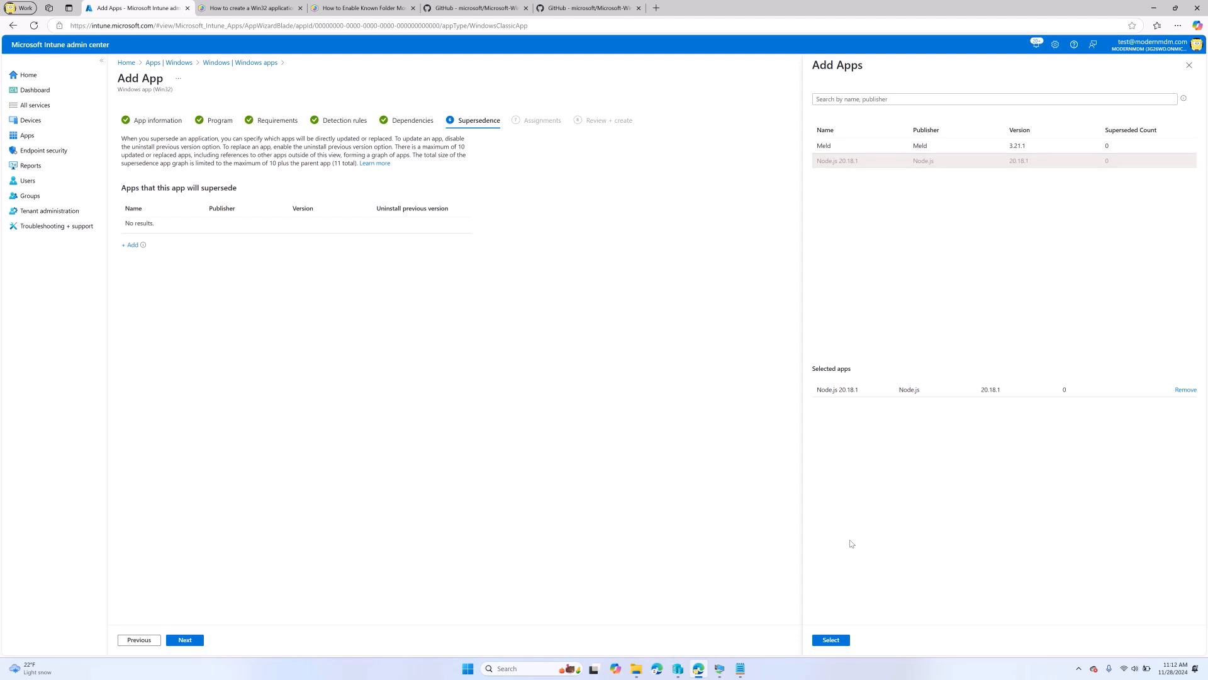
{"action": "left_click", "coordinate": [831, 640]}
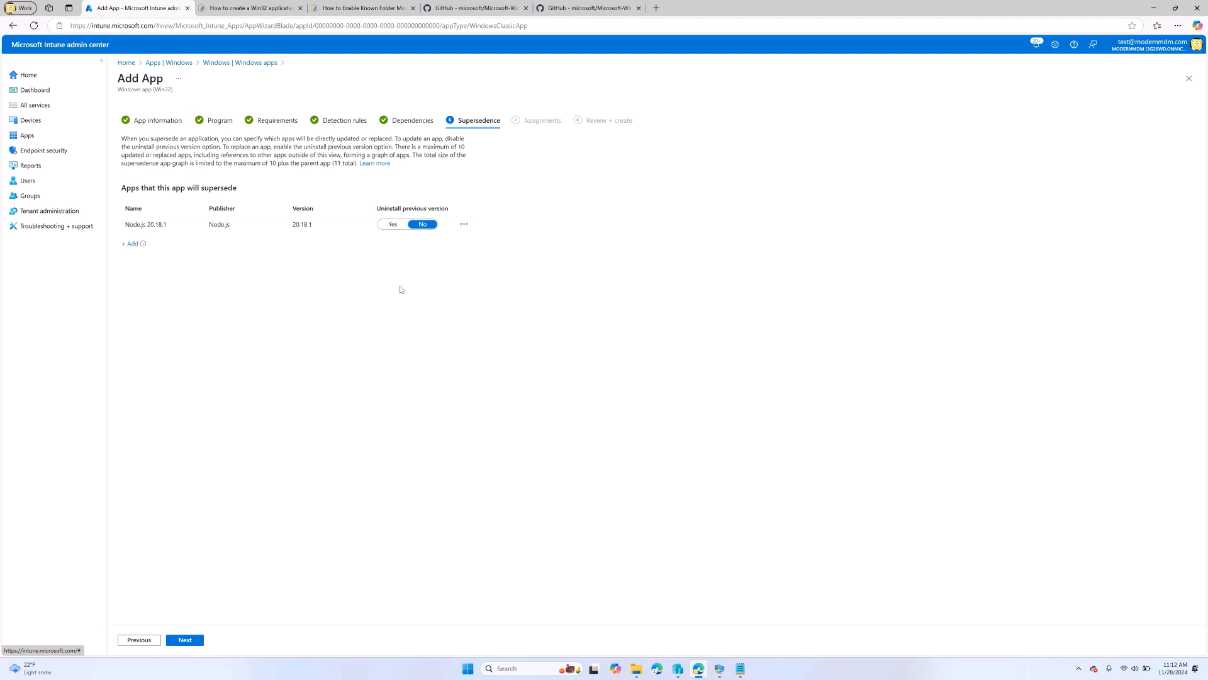
{"action": "left_click", "coordinate": [393, 224]}
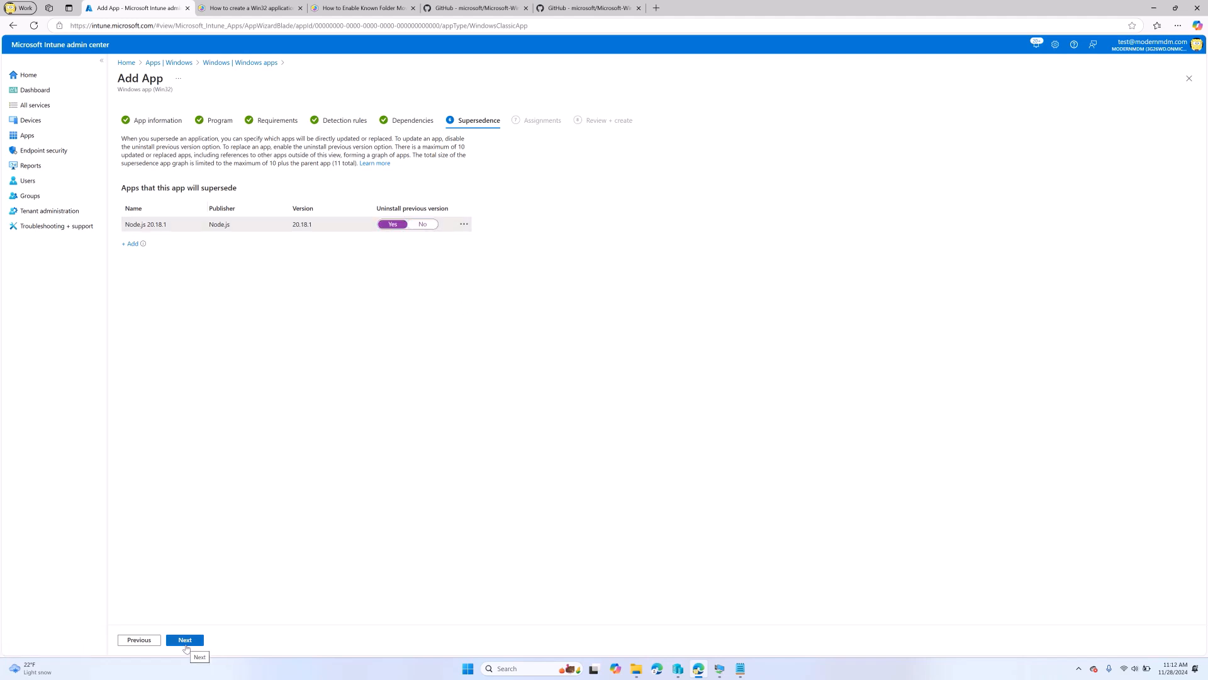
{"action": "left_click", "coordinate": [185, 640]}
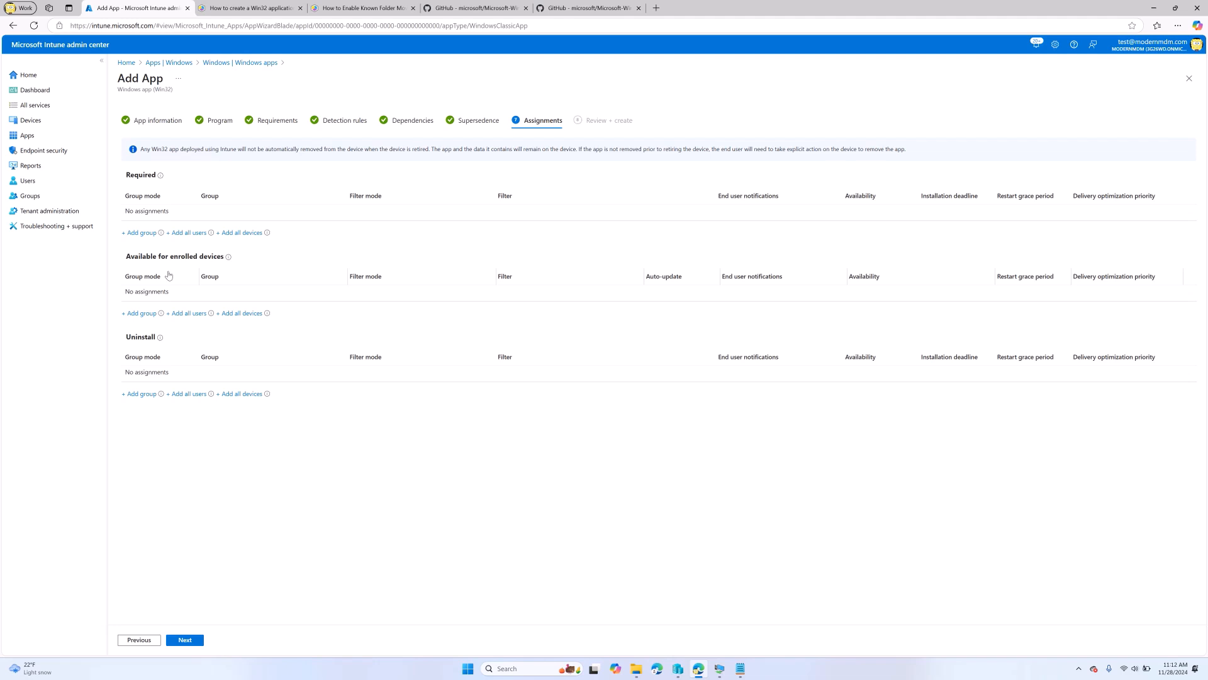
Assign the app as required to all users, then review the summary and create Node.js 23.3.0.
{"action": "left_click", "coordinate": [187, 232]}
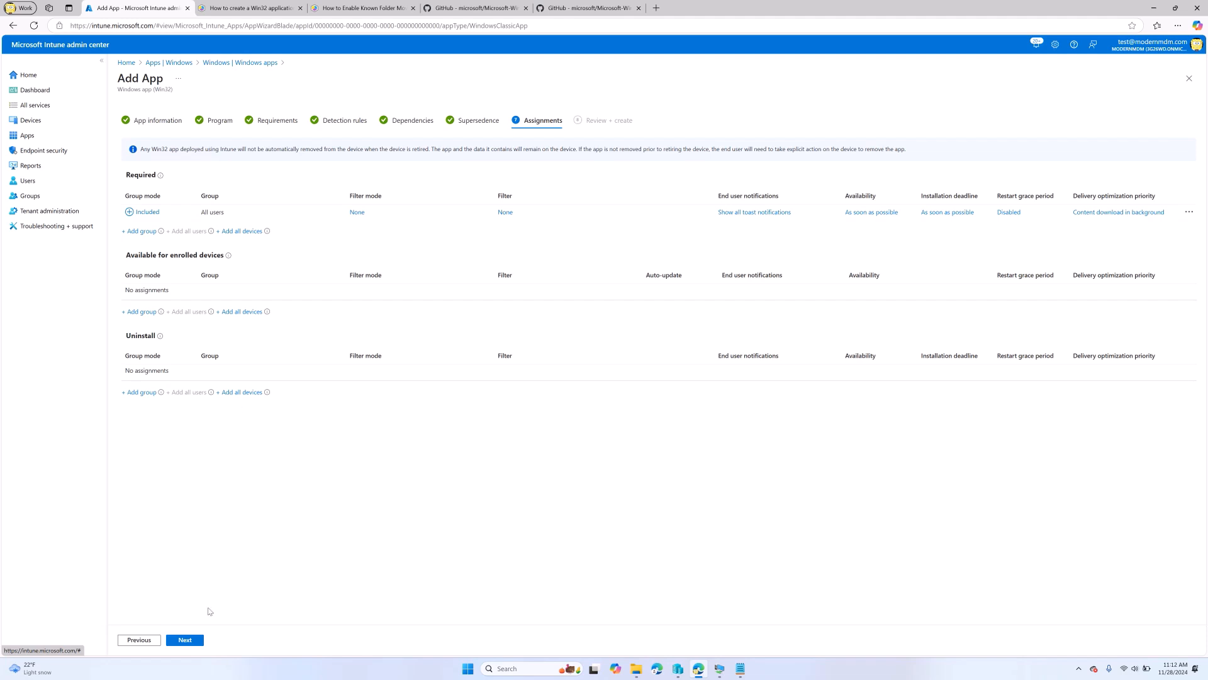
{"action": "left_click", "coordinate": [184, 640]}
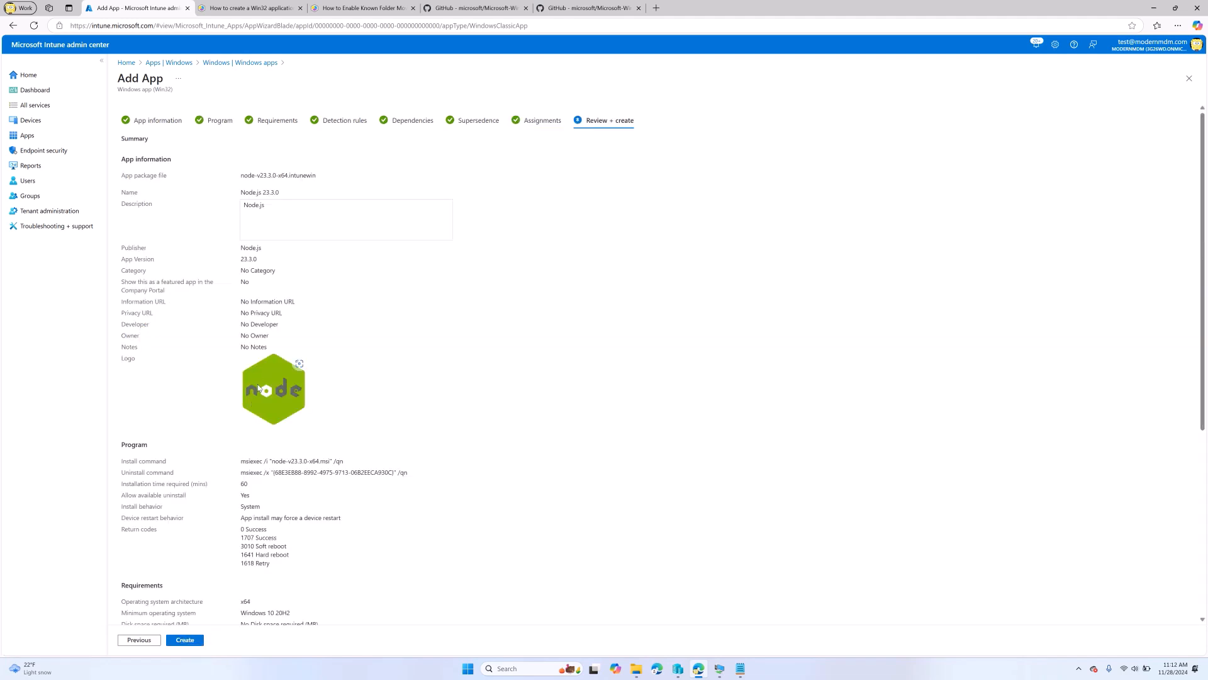
{"action": "left_click", "coordinate": [200, 640]}
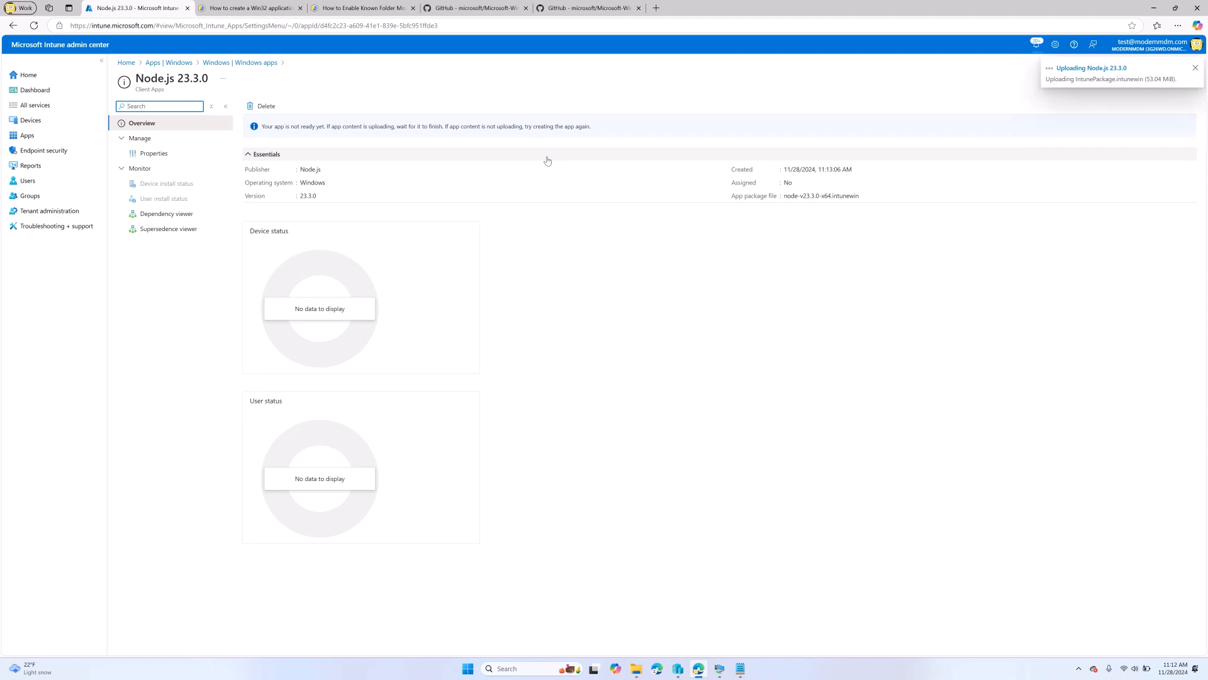
Switch to the WINDOWS-01 virtual machine and reopen the Control Panel's installed programs list to check the Node.js version.
{"action": "left_click", "coordinate": [1148, 16]}
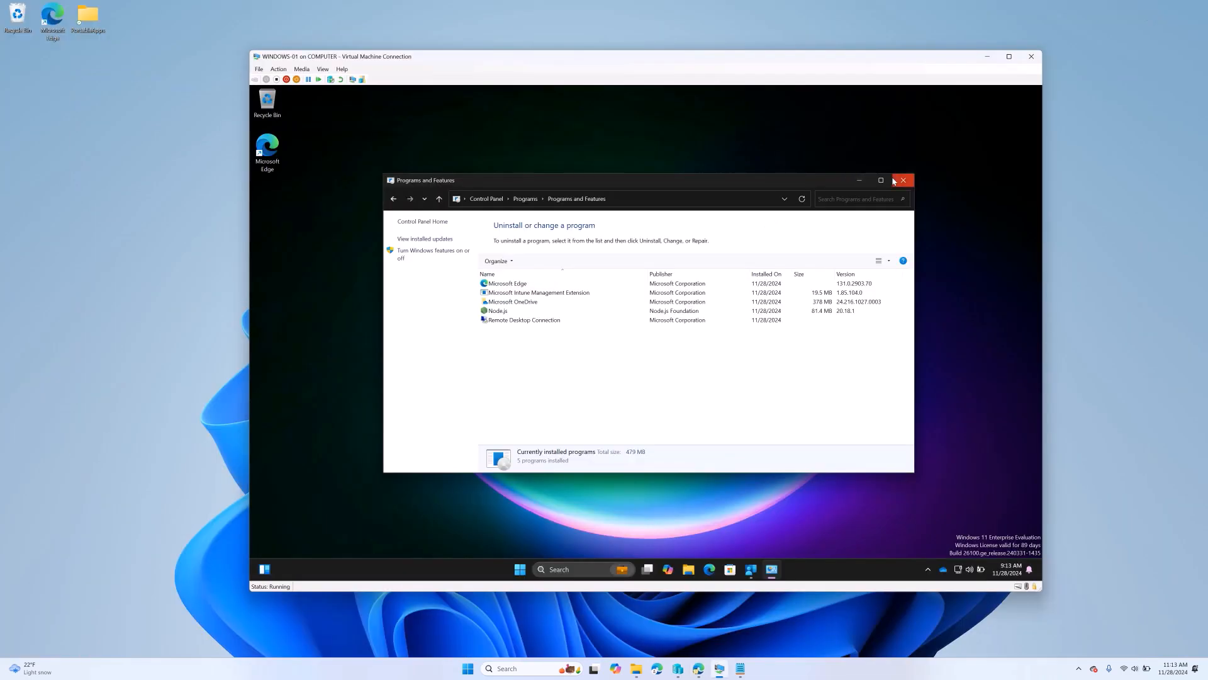
{"action": "left_click", "coordinate": [902, 180]}
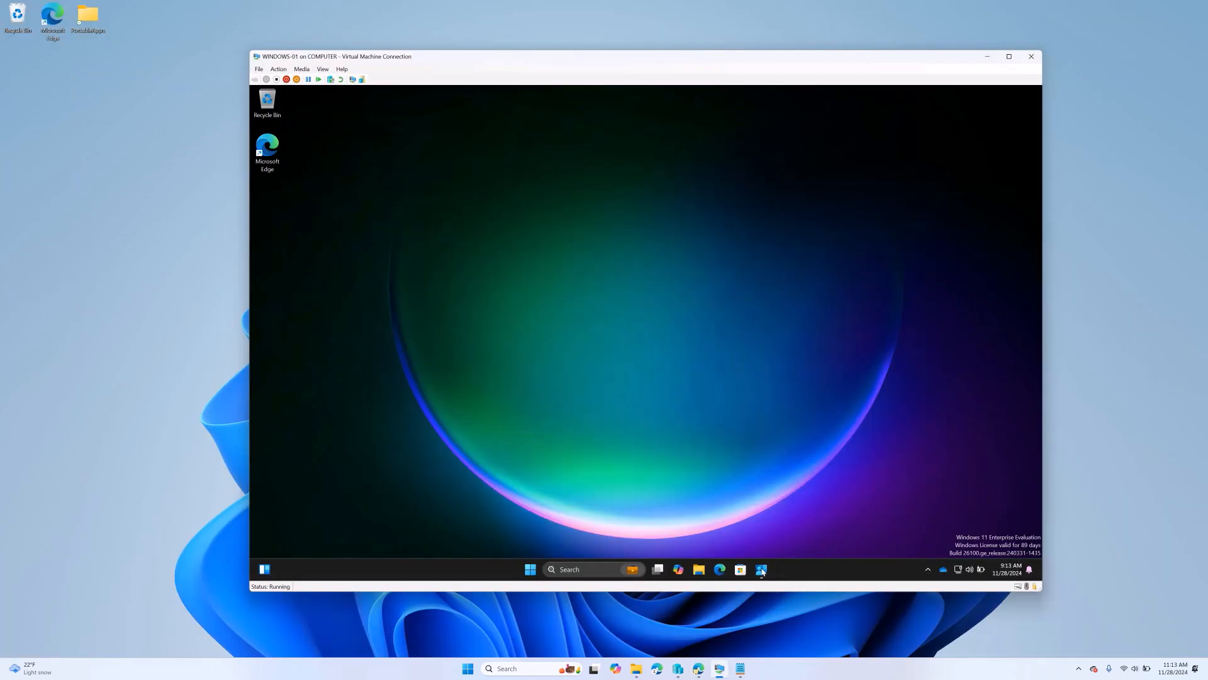
{"action": "left_click", "coordinate": [594, 573]}
{"action": "type", "text": "c"}
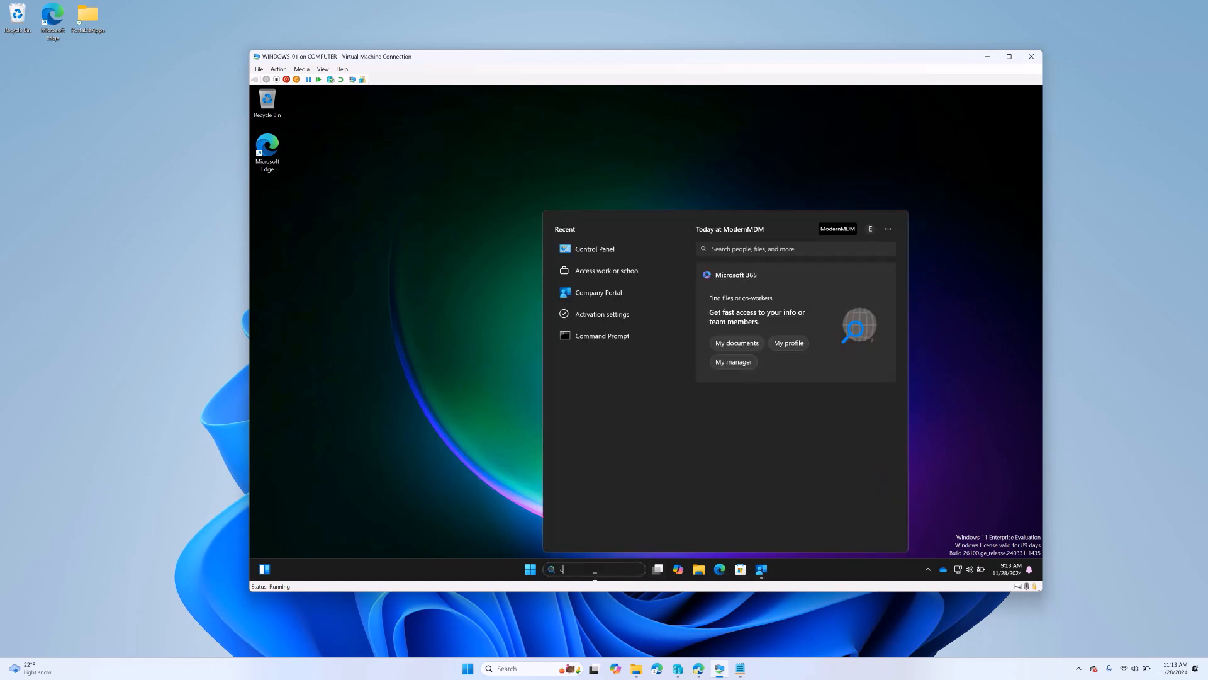
{"action": "type", "text": "ontrol"}
{"action": "key", "text": "Return"}
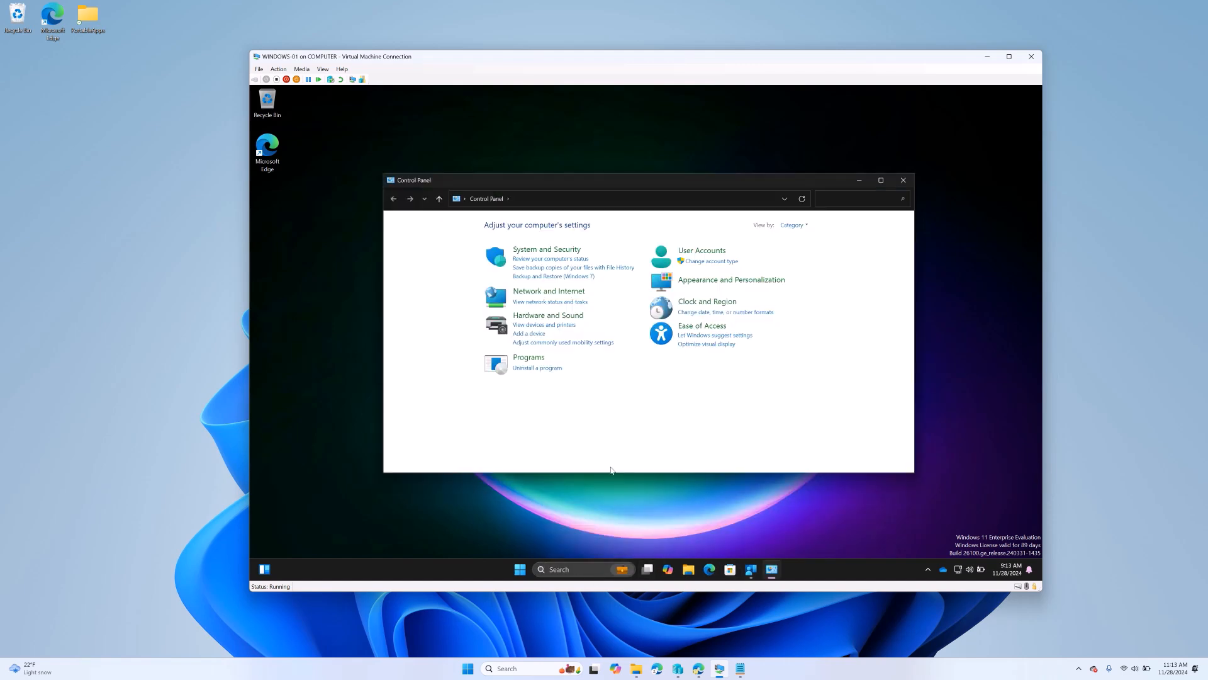
{"action": "left_click", "coordinate": [529, 357]}
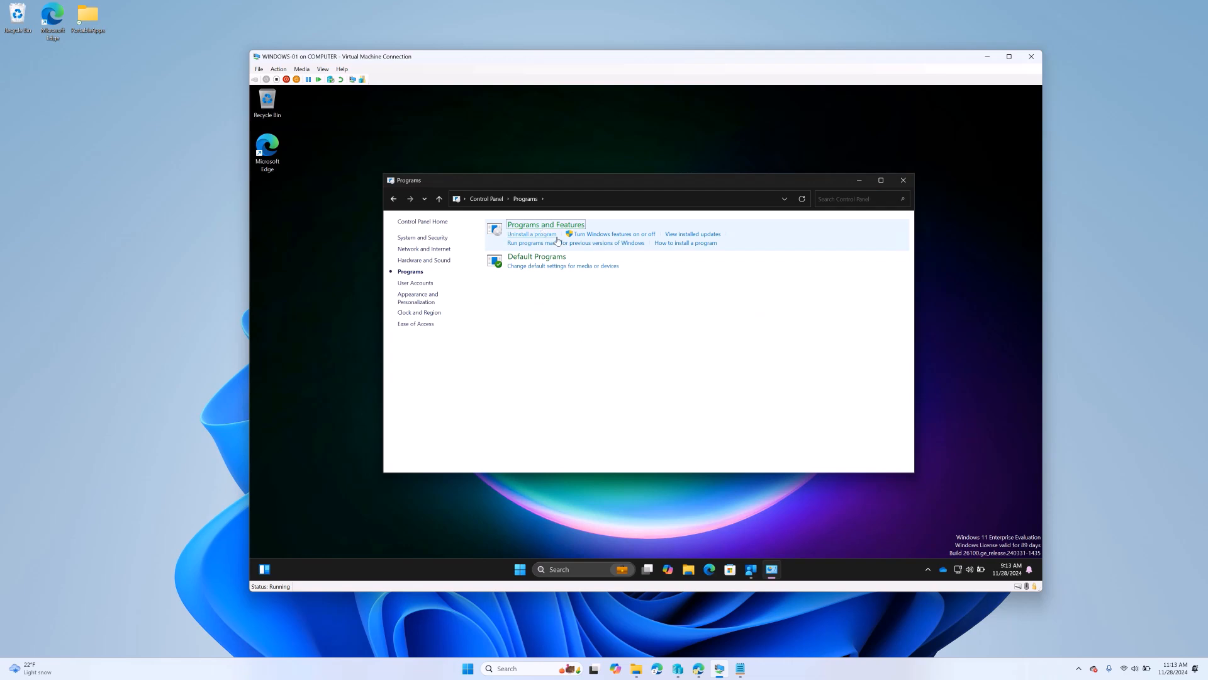
{"action": "left_click", "coordinate": [556, 236]}
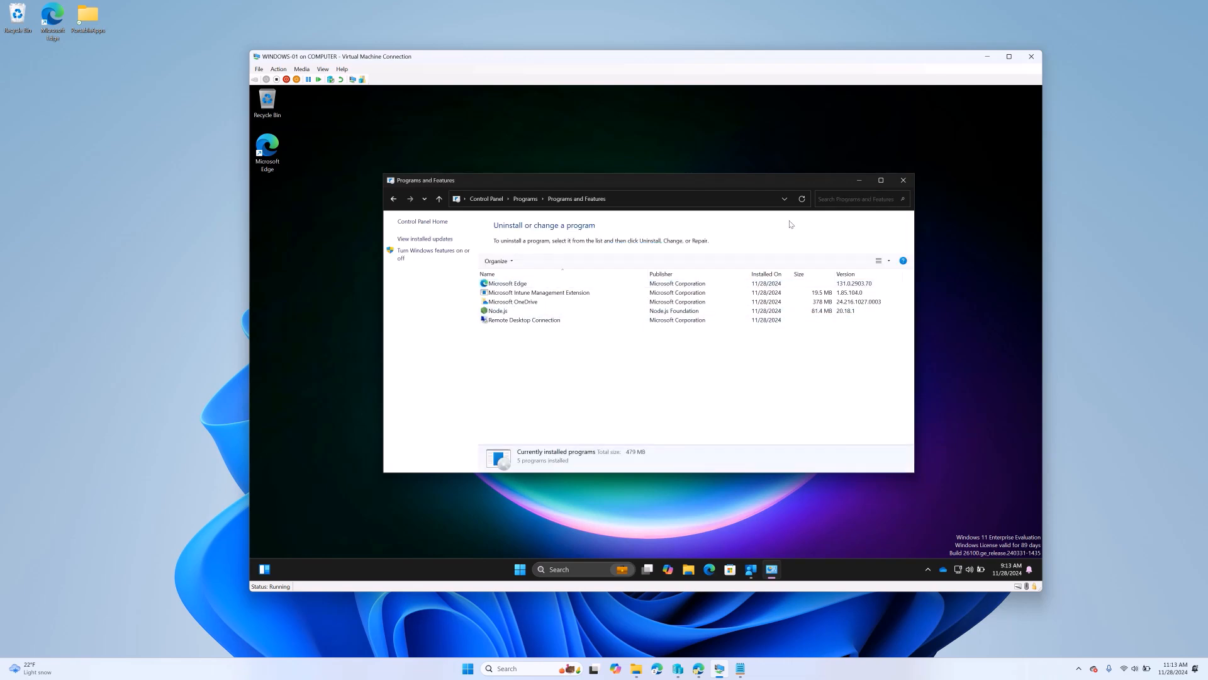
Switch to Company Portal, view the device sync settings and the recently published apps, and minimize the window.
{"action": "left_click", "coordinate": [759, 571]}
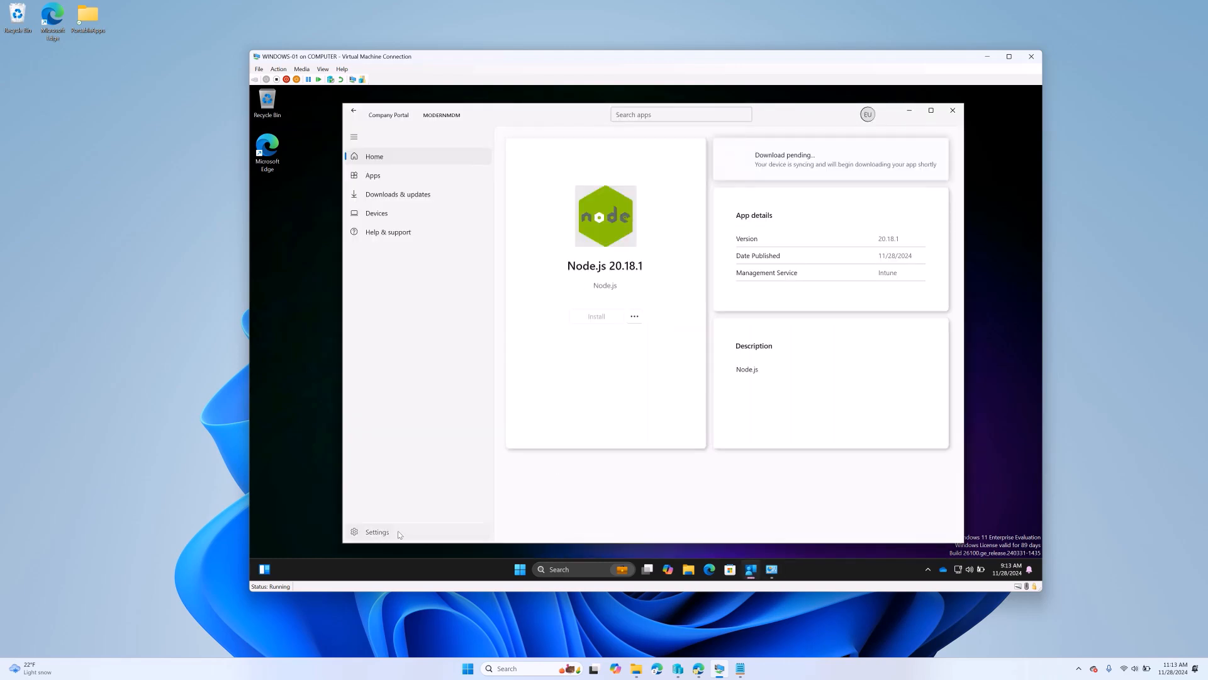
{"action": "left_click", "coordinate": [378, 533]}
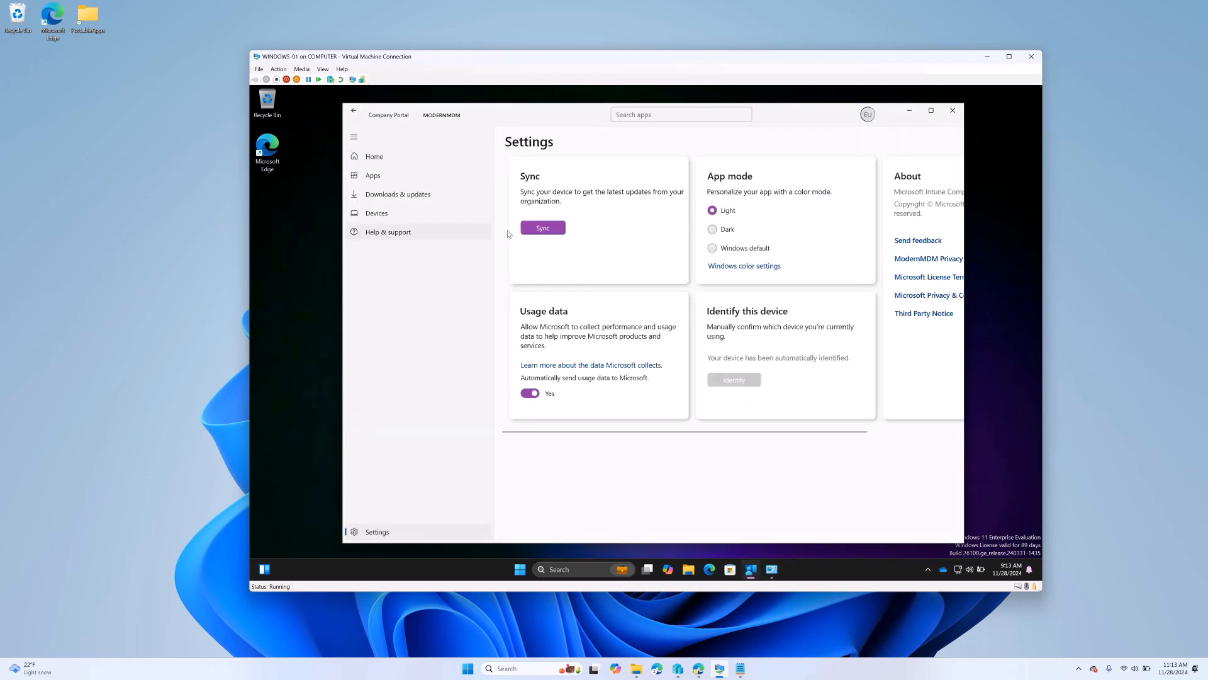
{"action": "left_click", "coordinate": [389, 160]}
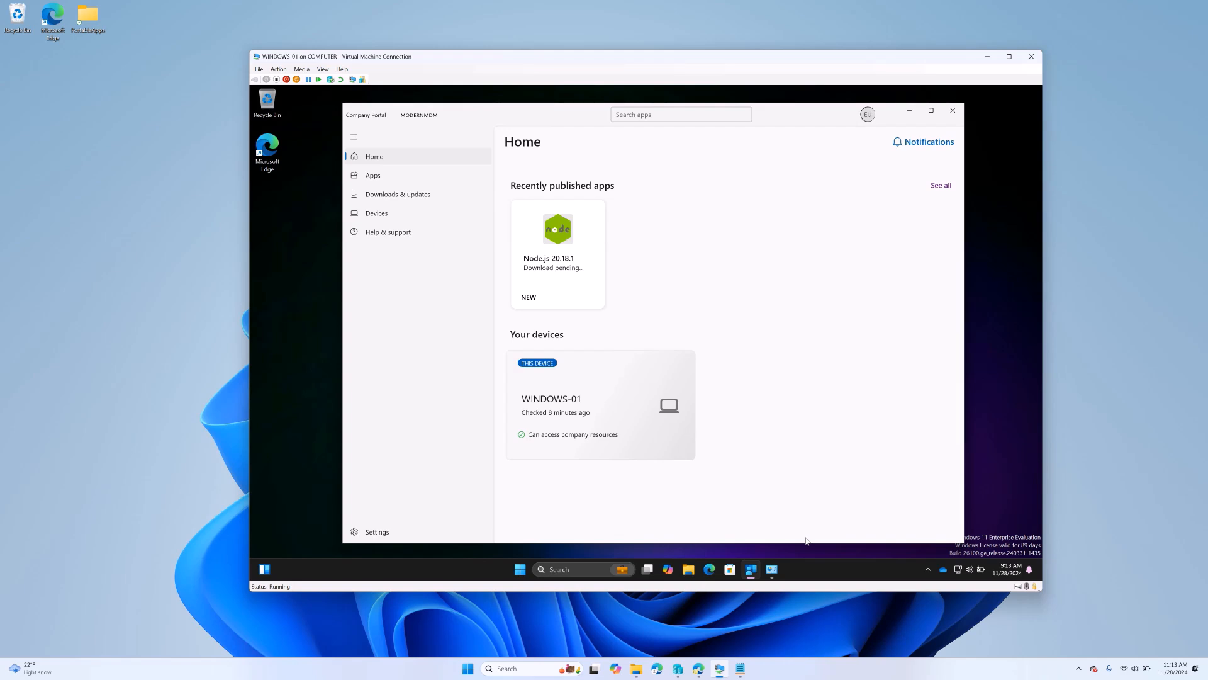
{"action": "left_click", "coordinate": [908, 114]}
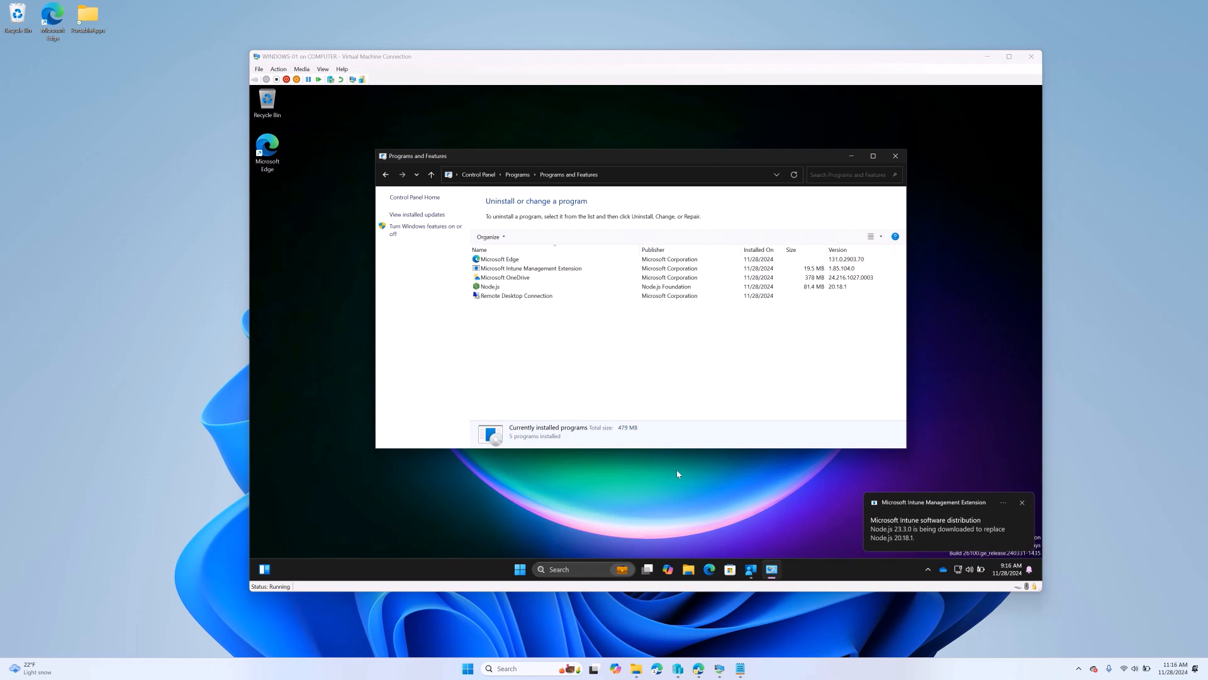
Check the notifications on WINDOWS-01 and refresh the installed programs list to verify the Node.js upgrade.
{"action": "left_click", "coordinate": [1030, 571]}
{"action": "left_click", "coordinate": [1030, 572]}
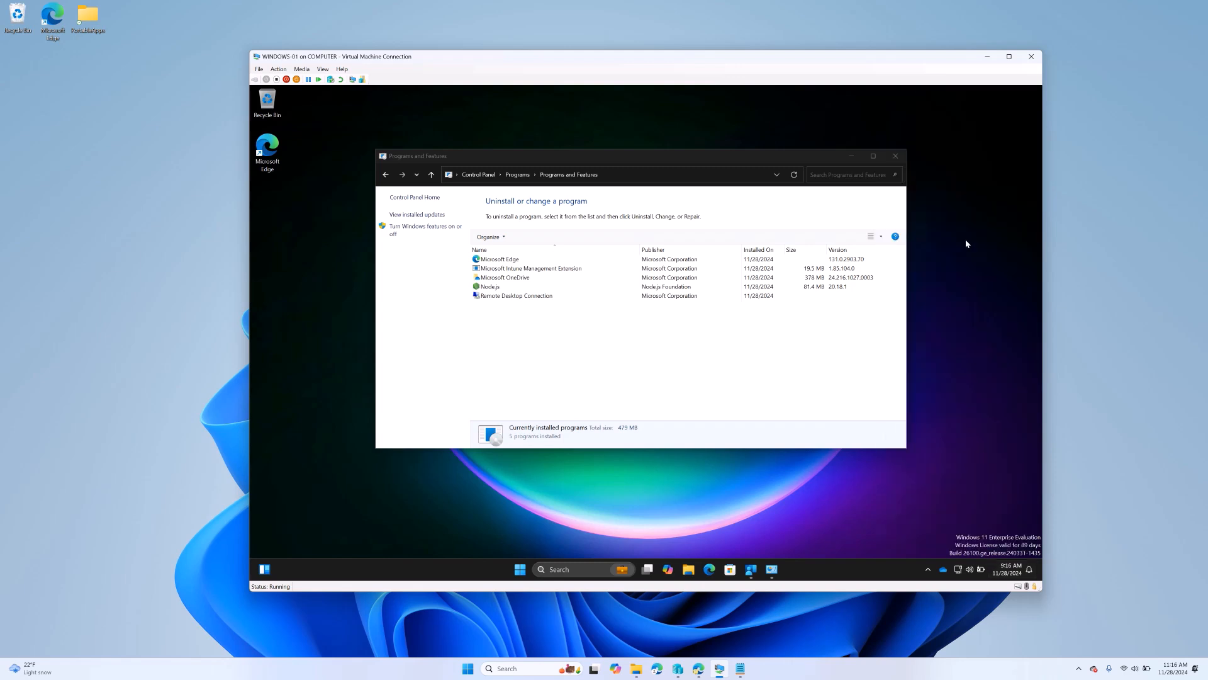
{"action": "left_click", "coordinate": [1030, 570]}
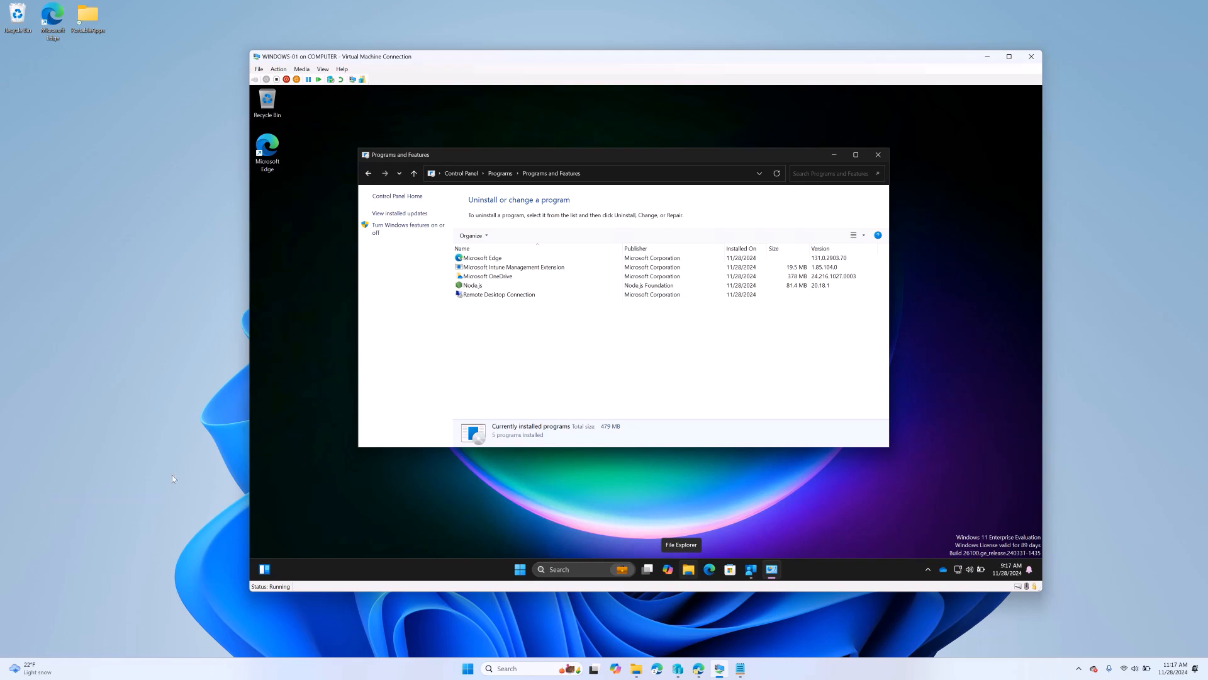
{"action": "left_click", "coordinate": [780, 173]}
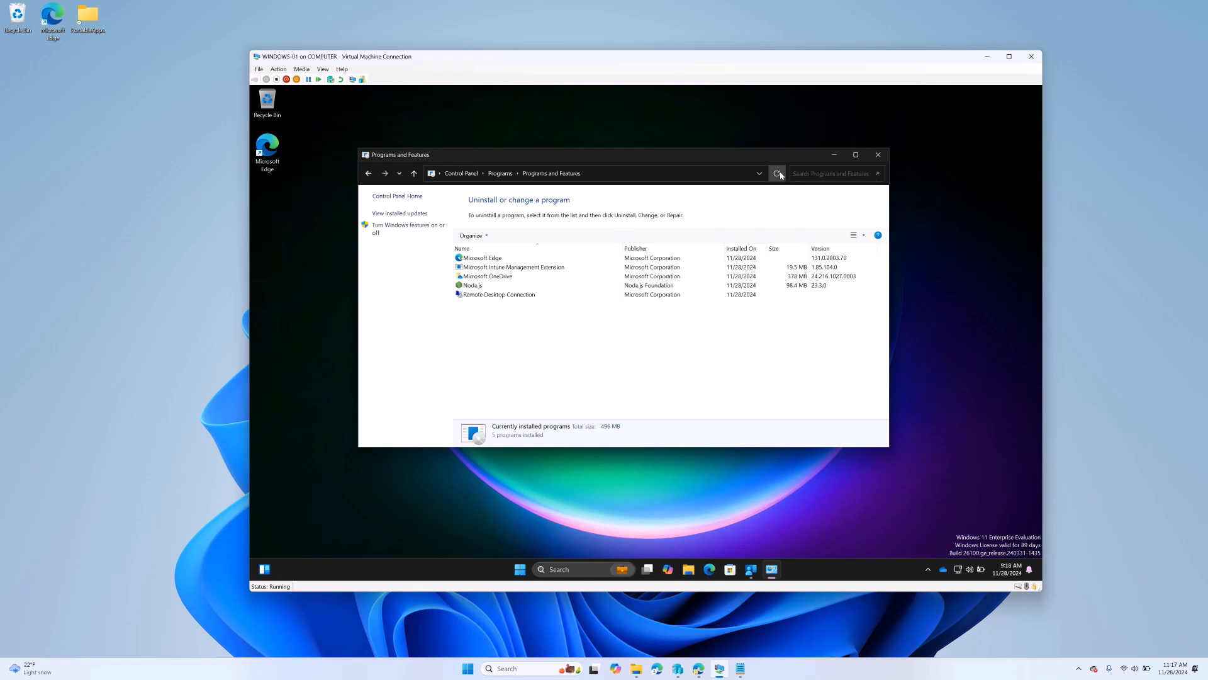